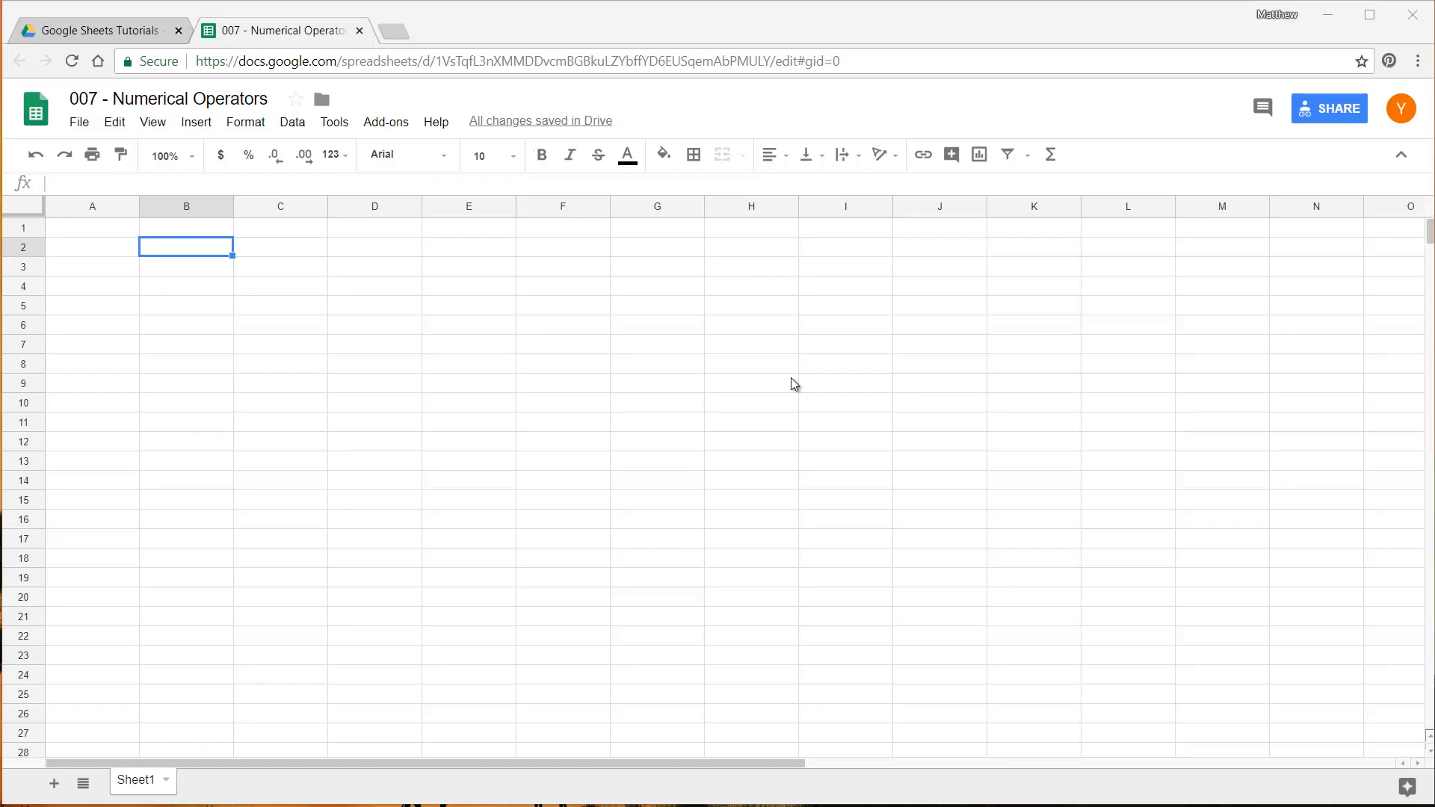
Fill cells A1 to A7 with the values 1, 2, 3, 4, 5, 66 and 6.
left_click(127, 233)
type("1")
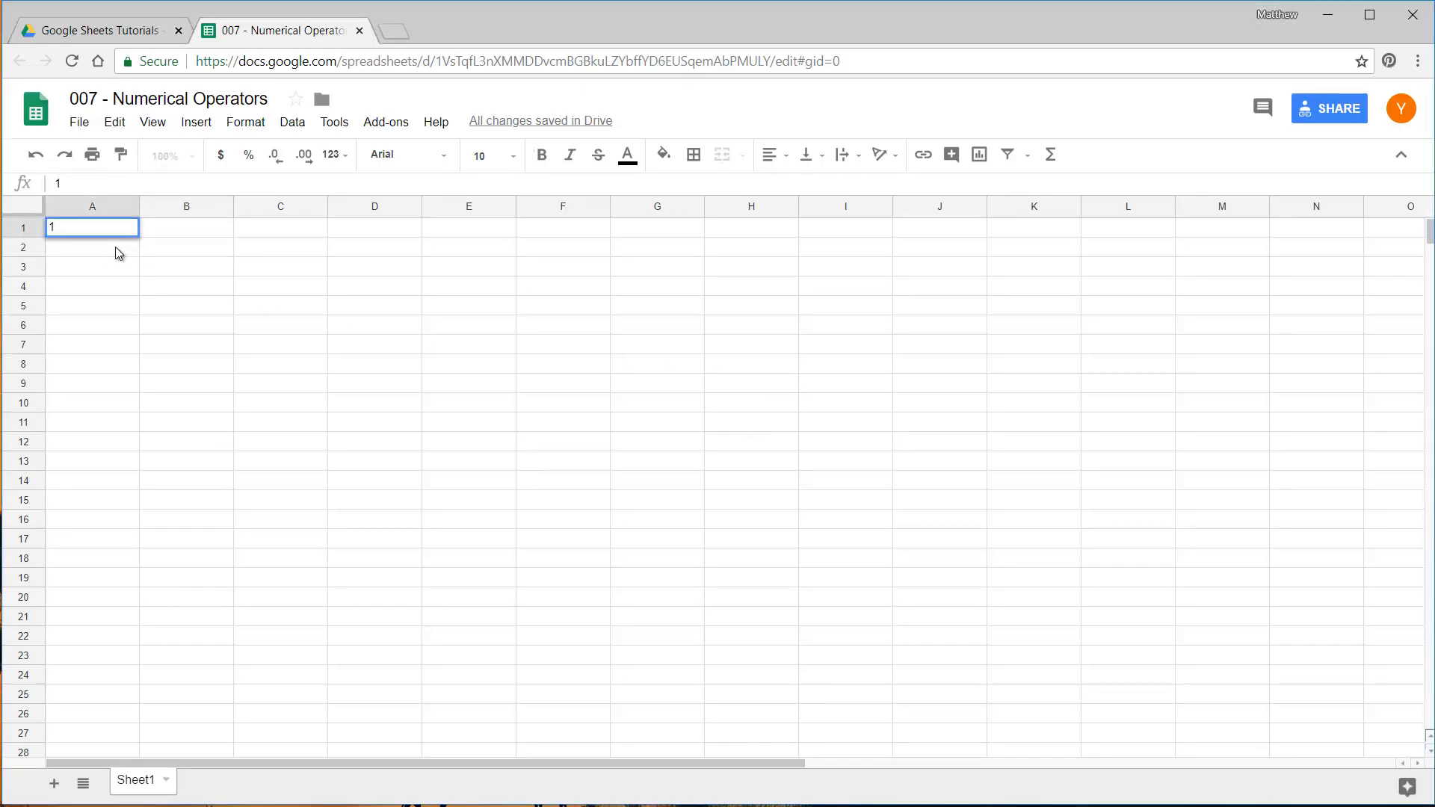
key("Return")
type("2")
key("Return")
type("3")
key("Return")
type("4")
key("Return")
type("5")
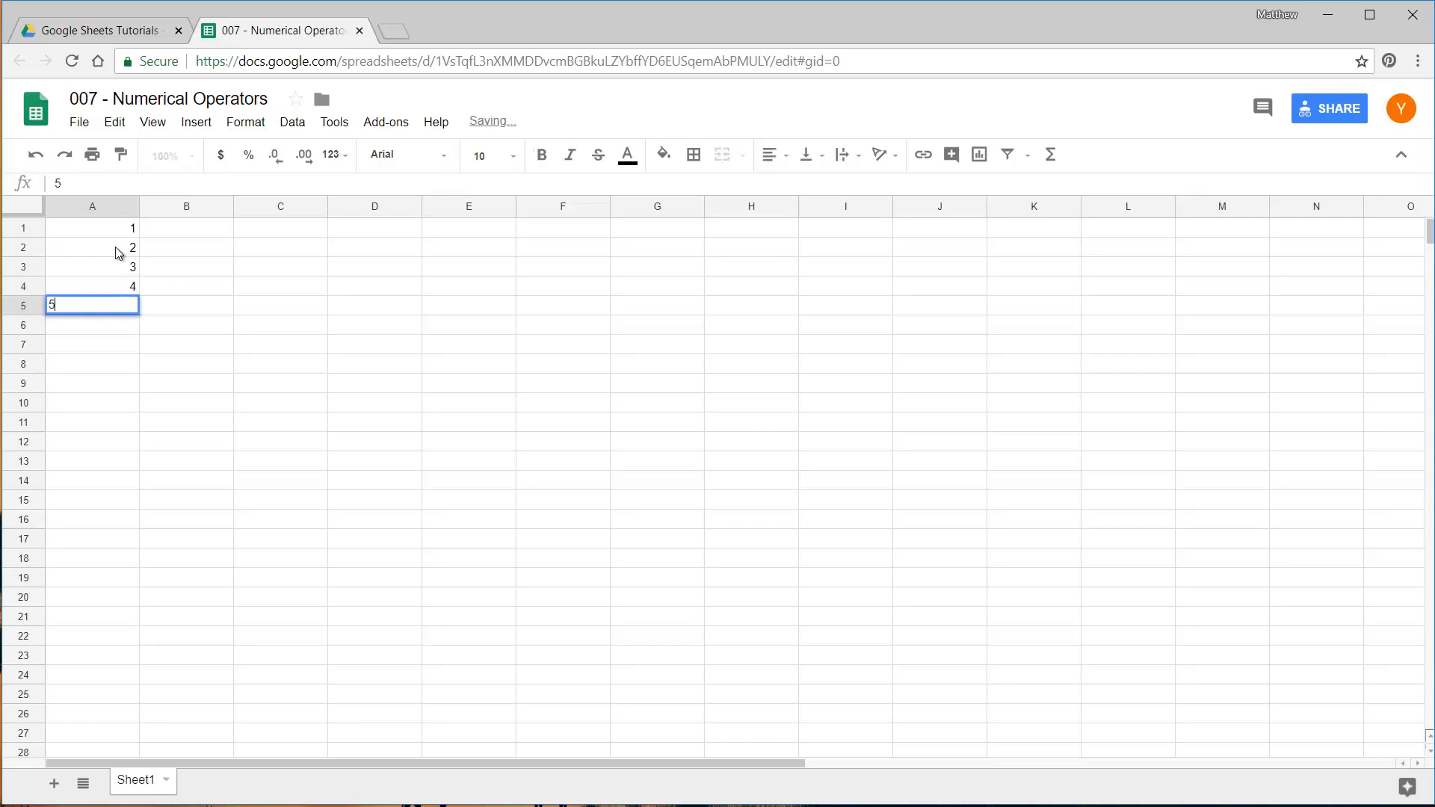
key("Return")
type("66")
key("Return")
type("6")
key("Return")
Fill cells B1 to B7 with the values 23, 3255, 23, 5, 43, 6 and 7.
left_click(175, 233)
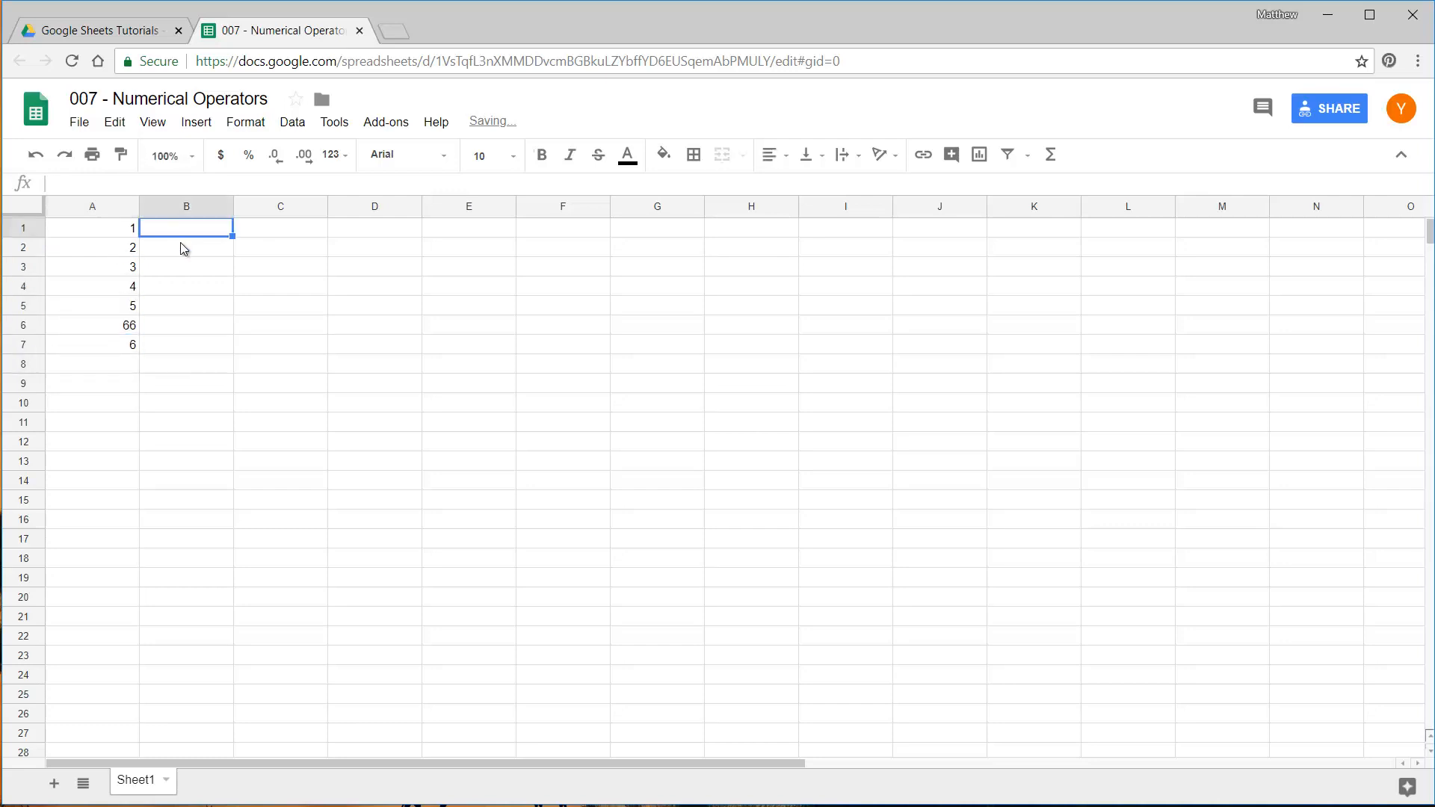
type("23")
key("Return")
type("3255")
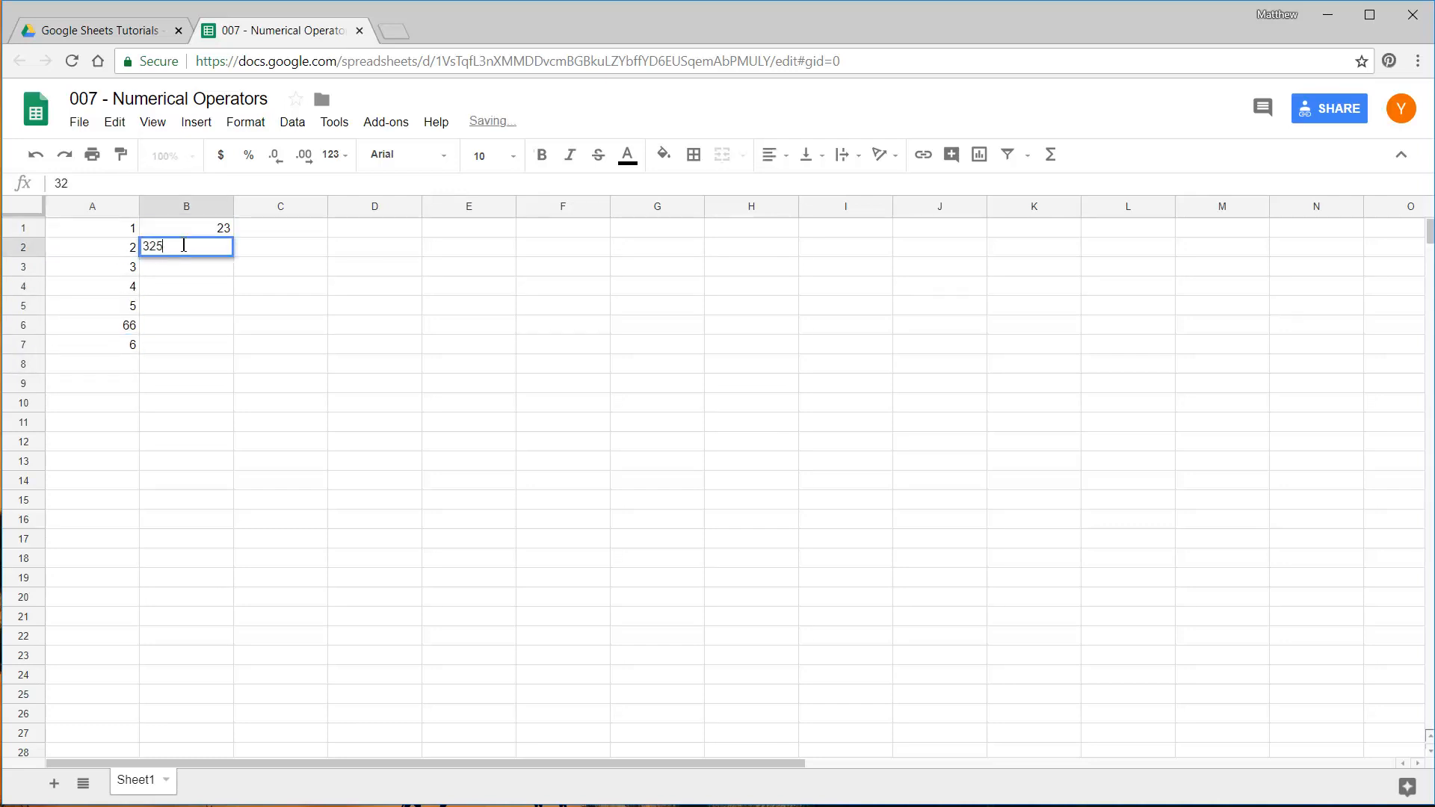
key("Return")
type("23")
key("Return")
type("5")
key("Return")
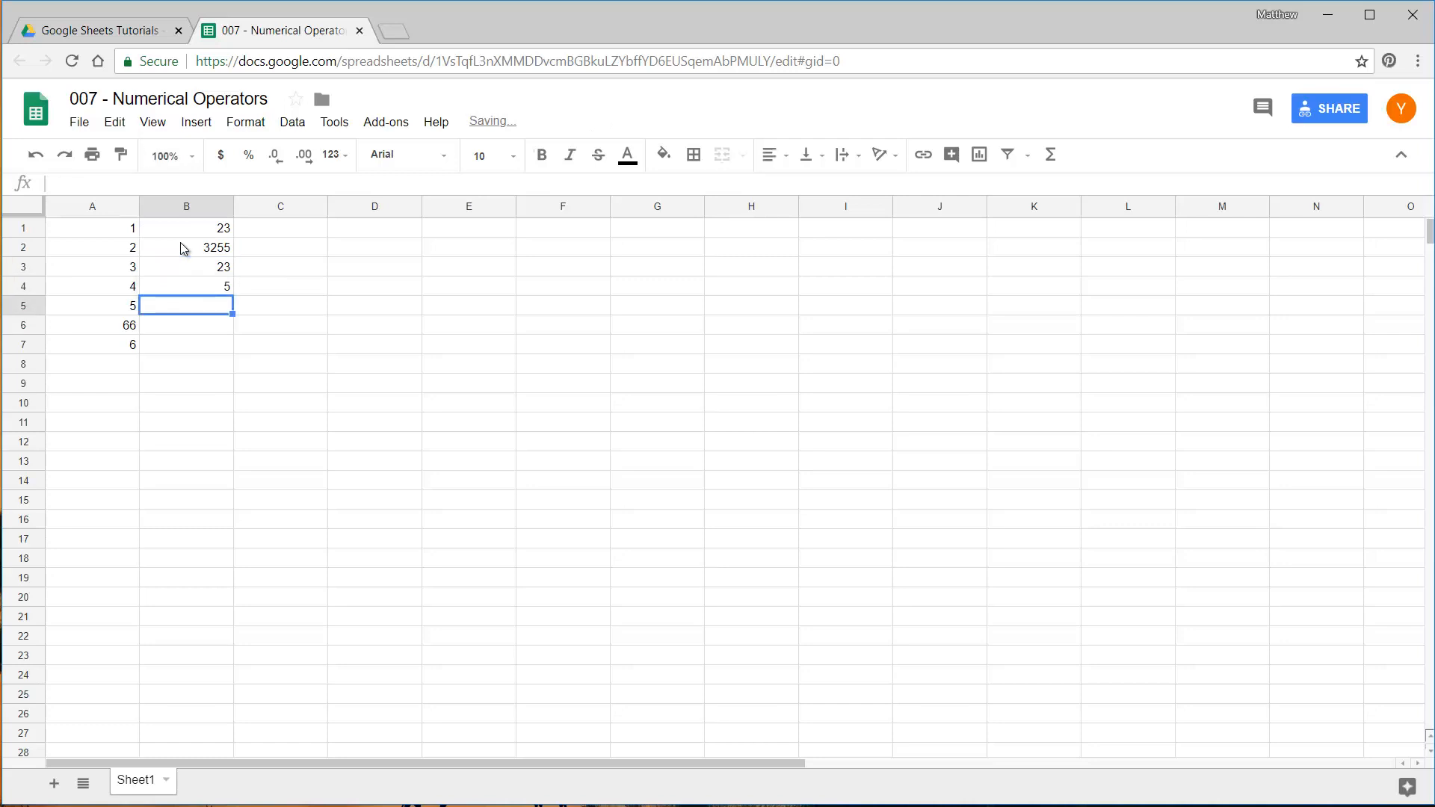
type("43")
key("Return")
type("6")
key("Return")
type("7")
key("Return")
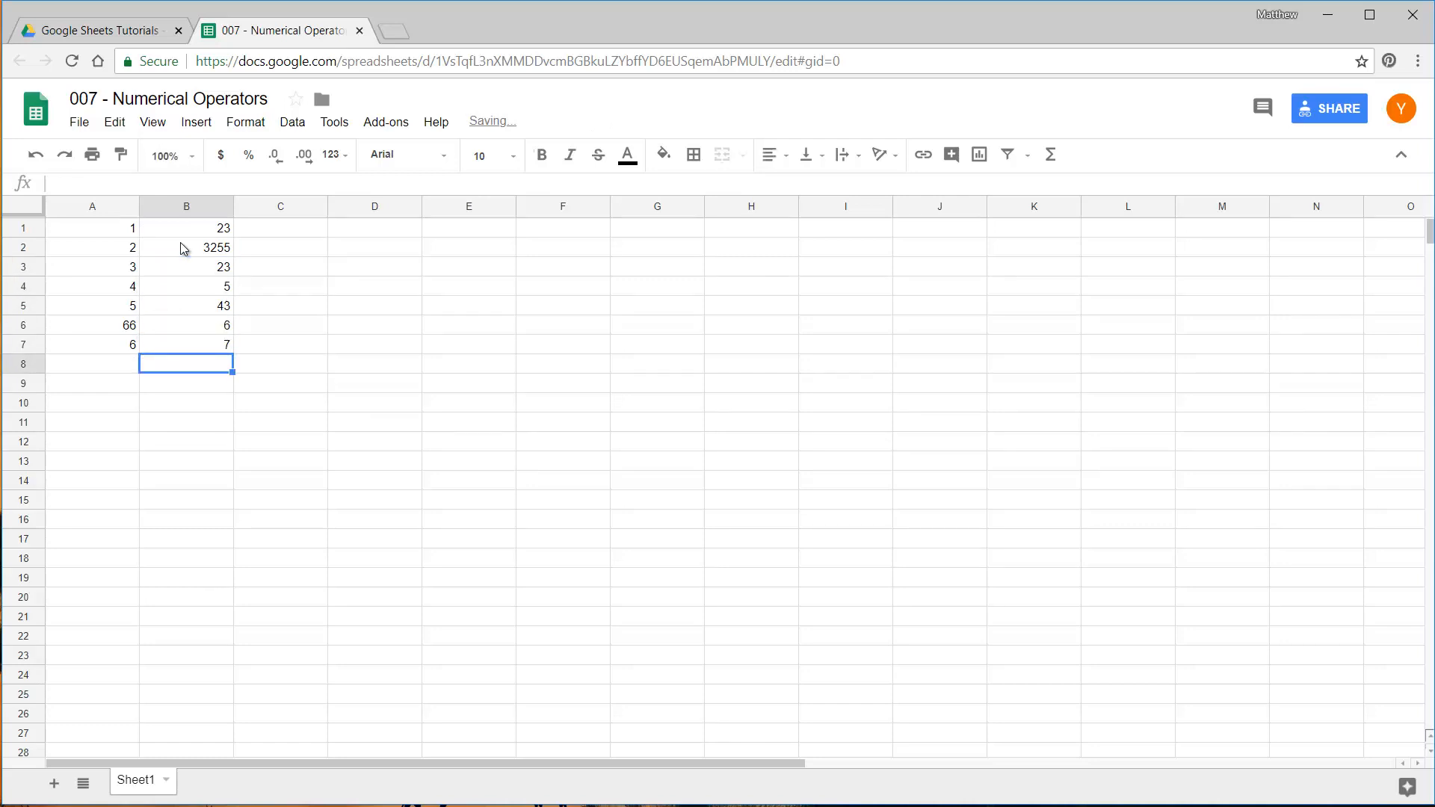
Enter the formula =1+23 with hard-coded numbers in cell C1 and reselect the cell to check it.
left_click(278, 230)
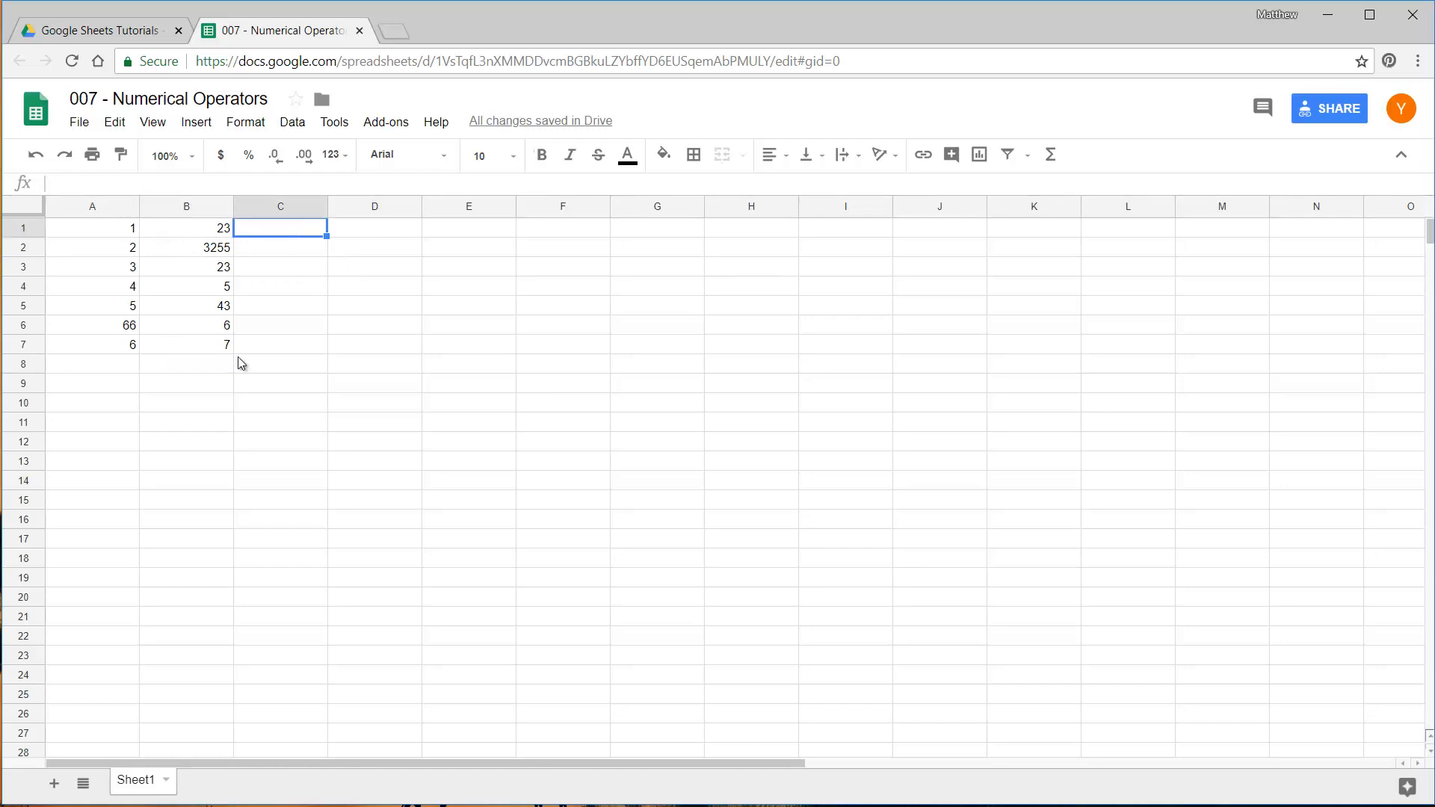
left_click(302, 240)
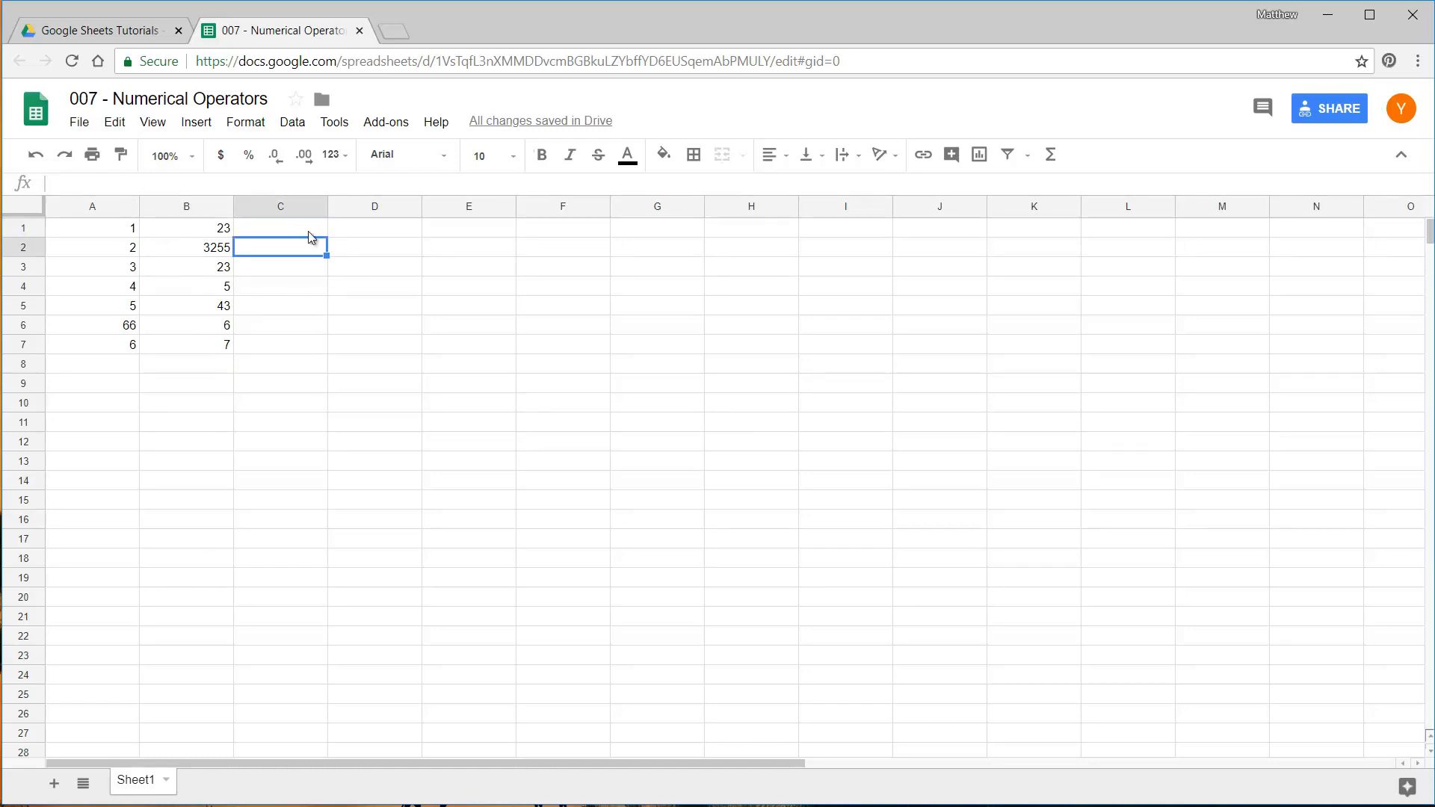
left_click(313, 227)
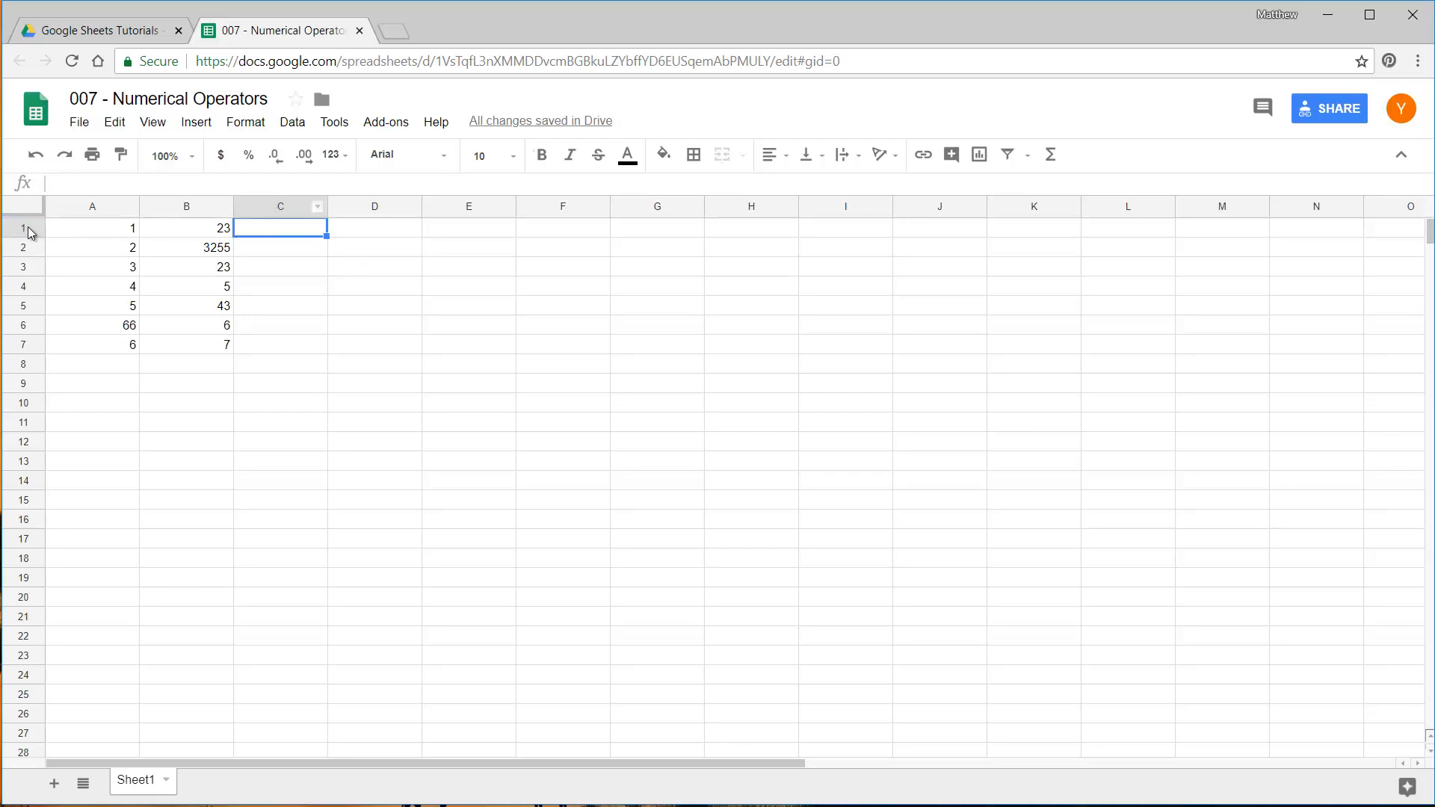
type("=")
type("1")
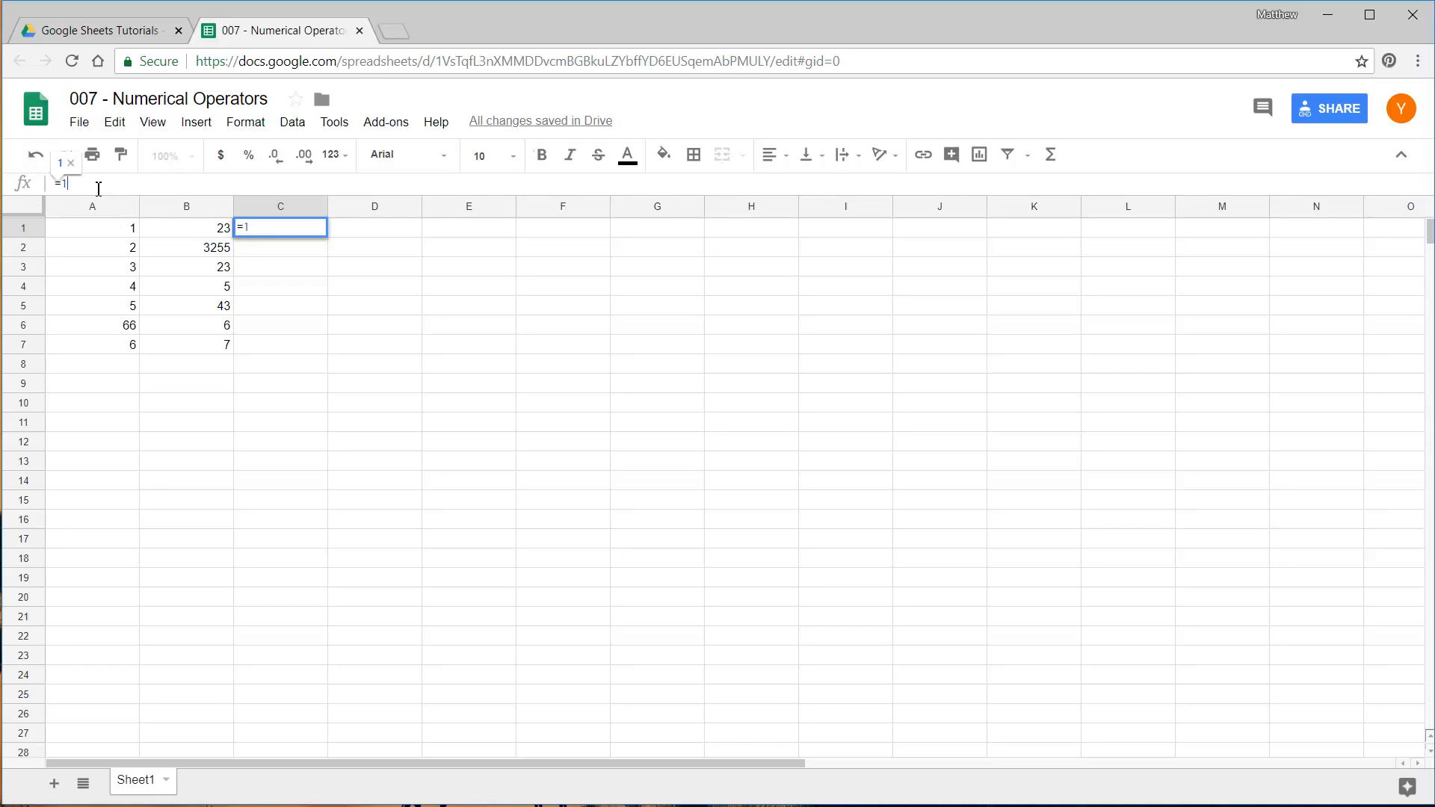
type("+")
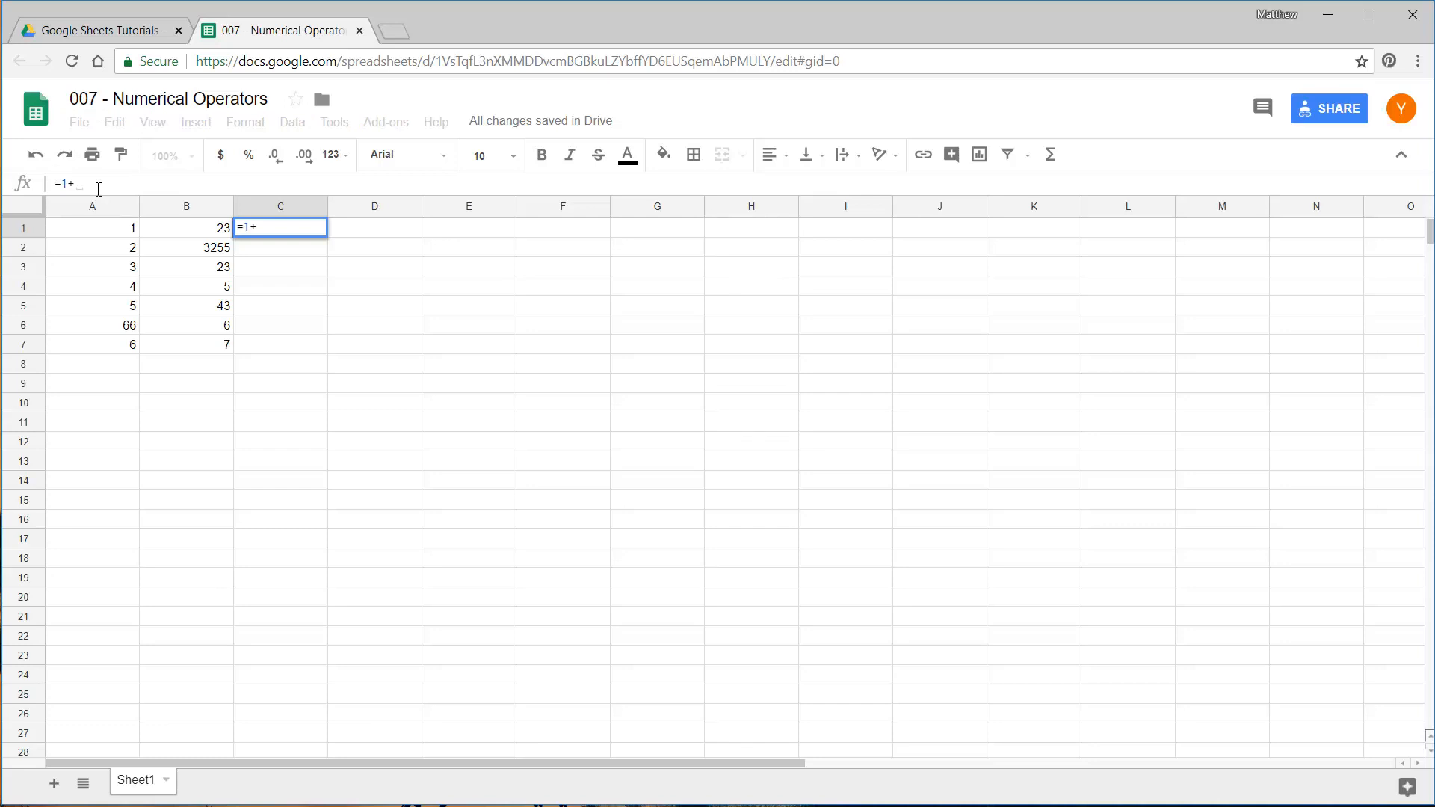
type("23")
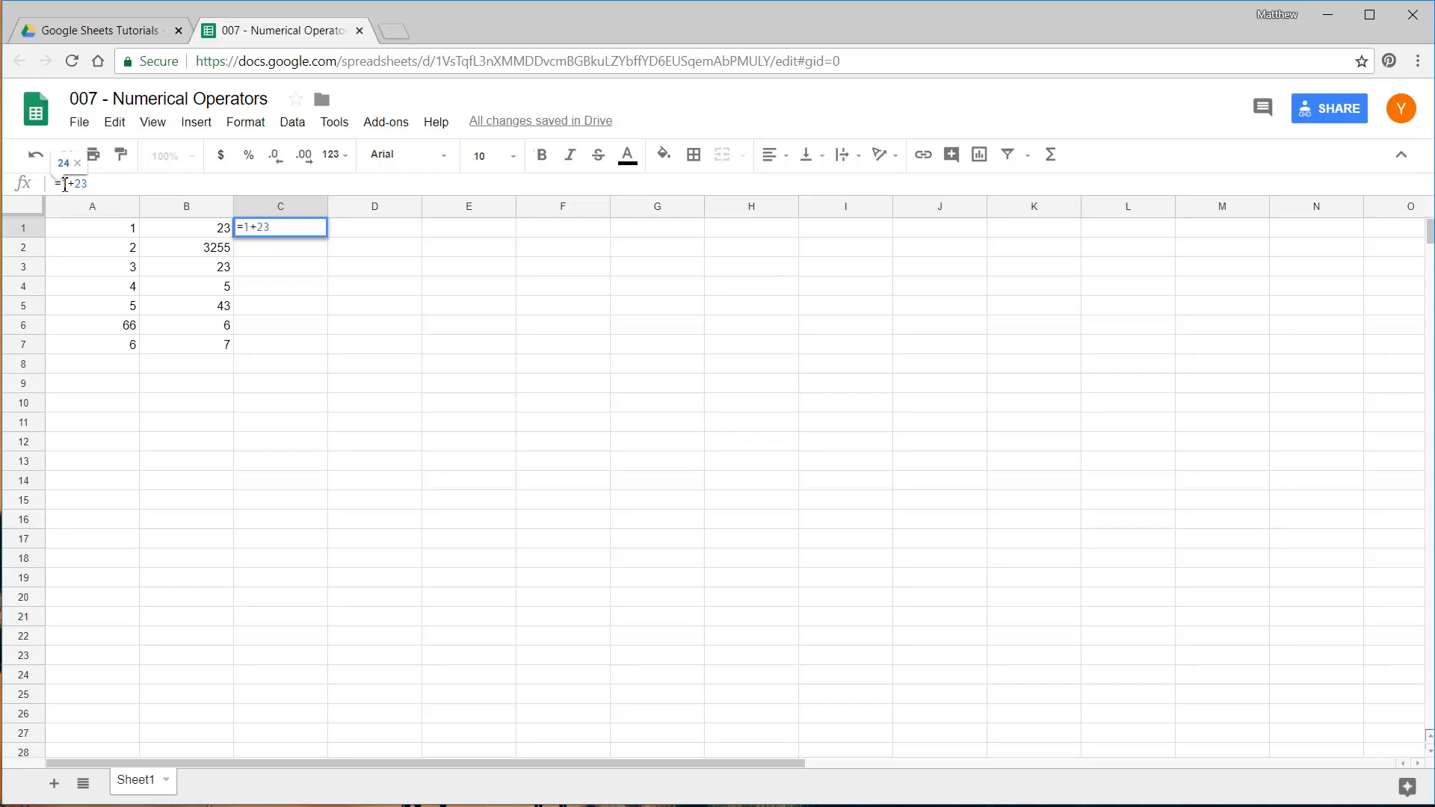
left_click_drag(60, 184, 104, 183)
left_click(104, 184)
key("Return")
left_click(293, 223)
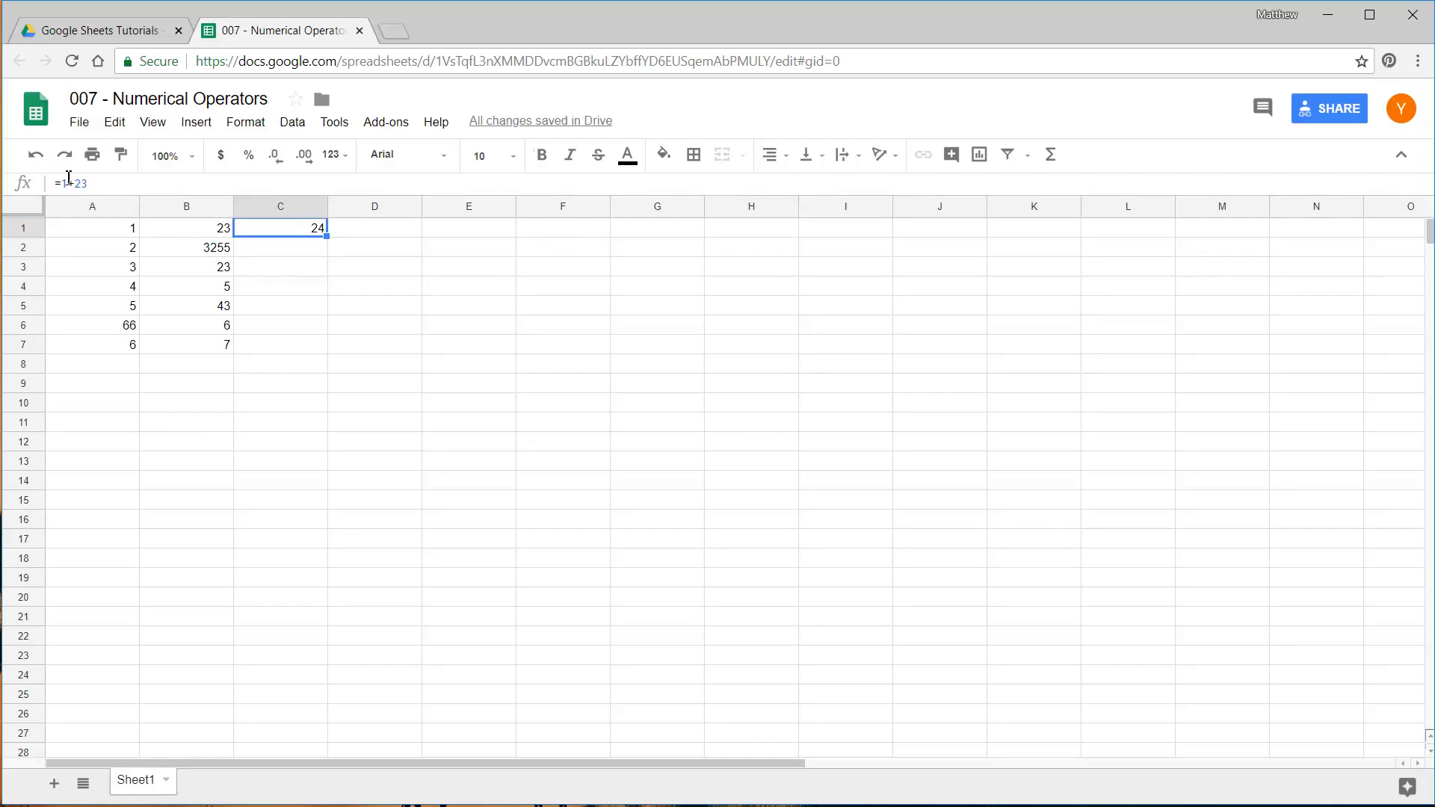
Change the value in cell B1 to 22.
left_click(194, 236)
type("22")
key("Return")
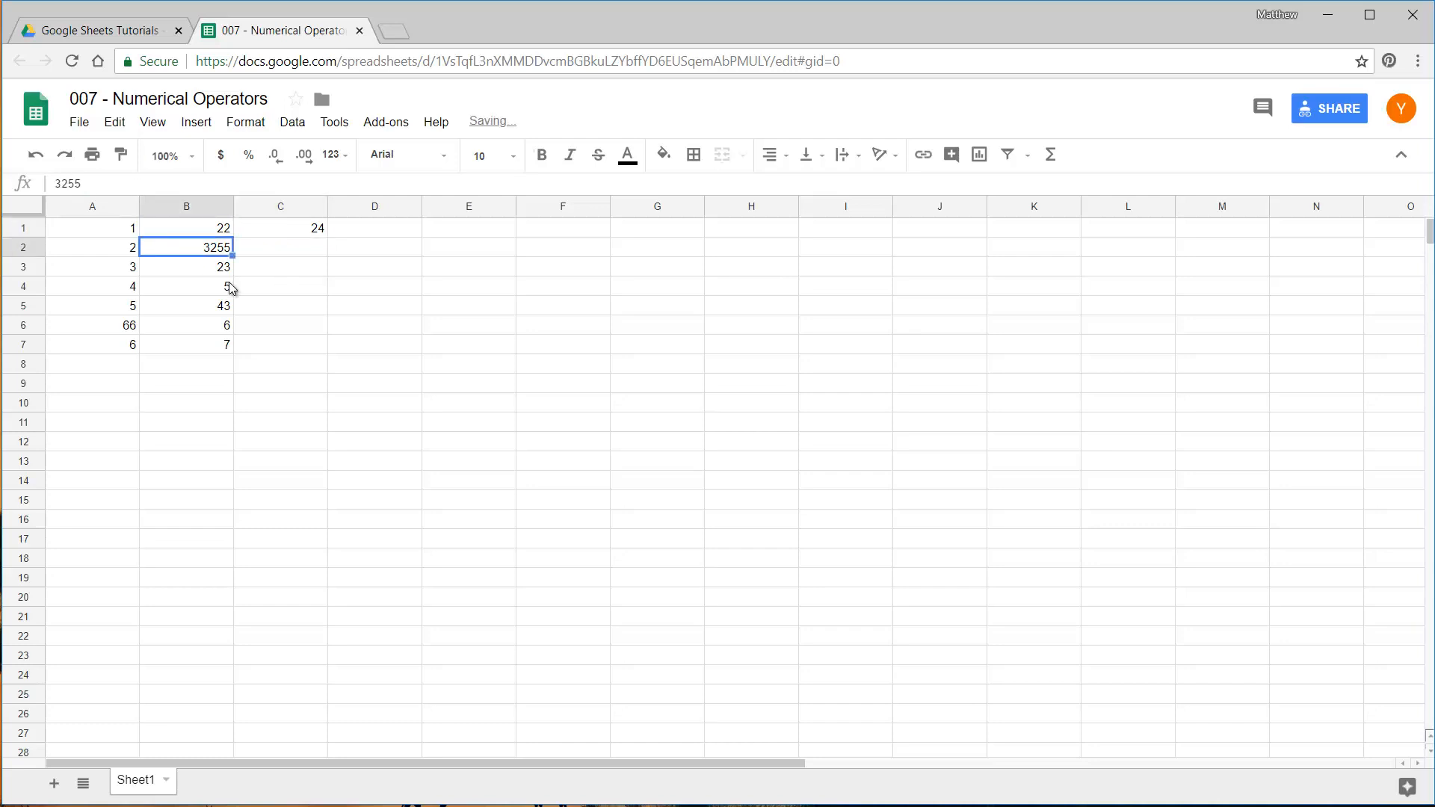
Replace the hard-coded numbers in C1 with cell references so the formula is =A1+B1.
left_click(272, 227)
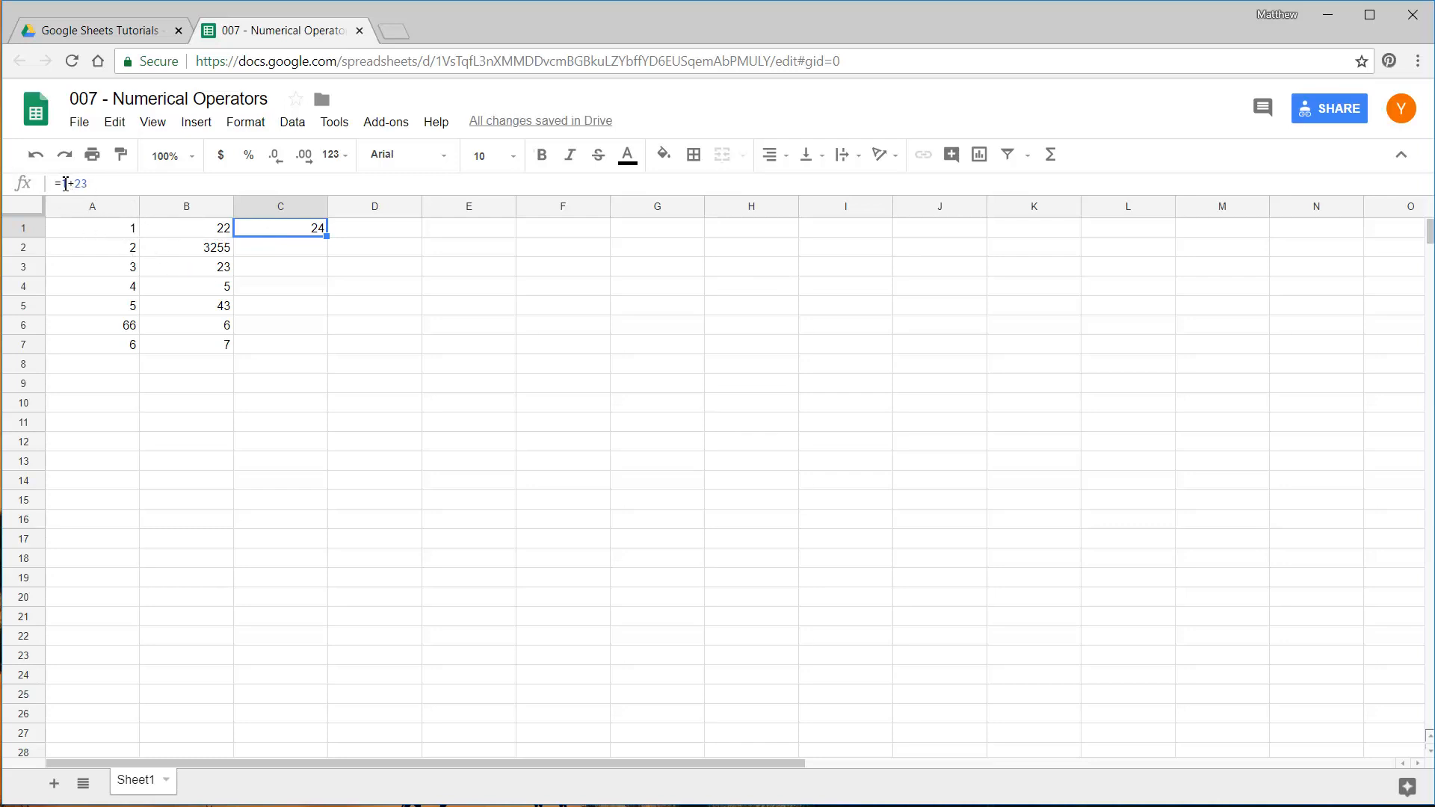
left_click_drag(62, 183, 134, 187)
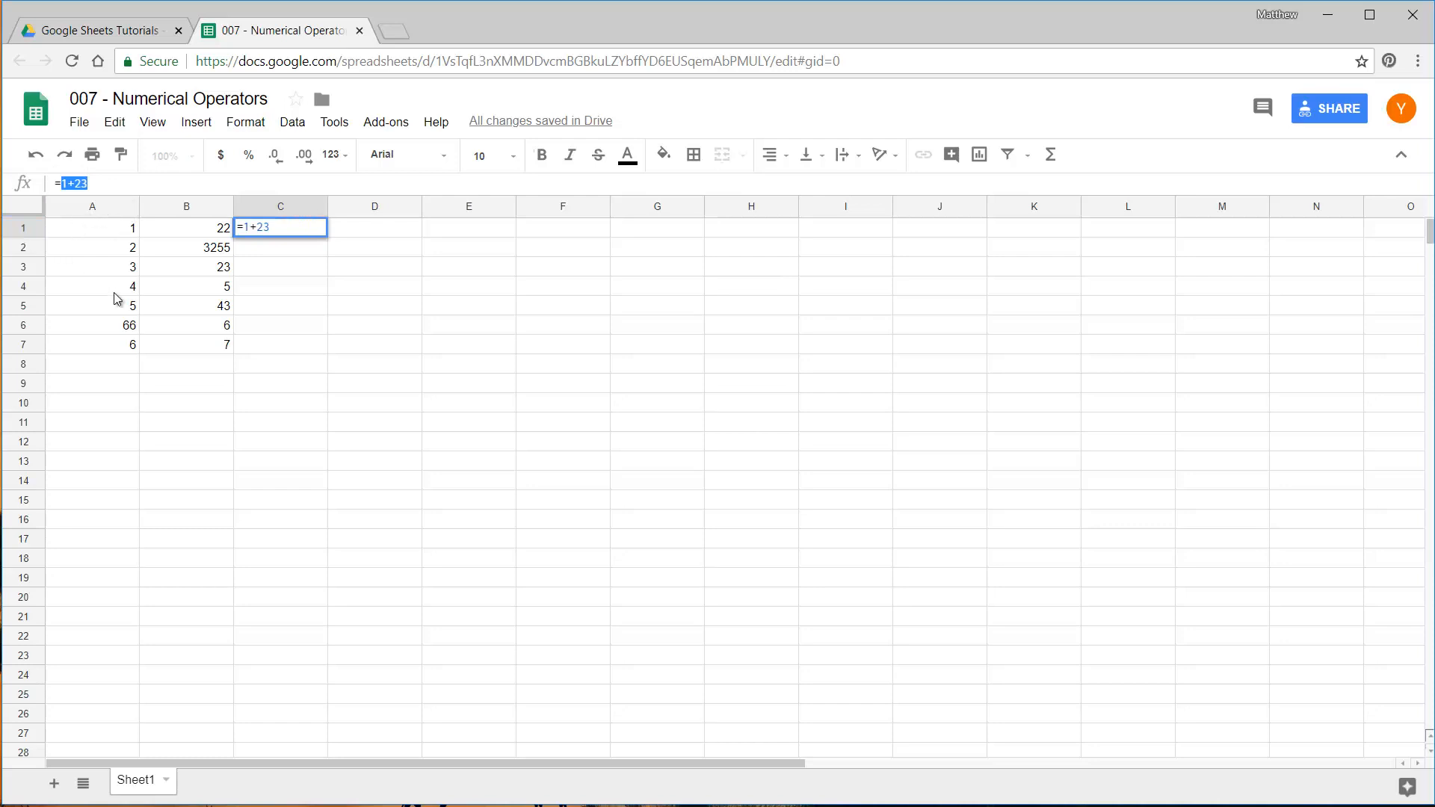
type("A1")
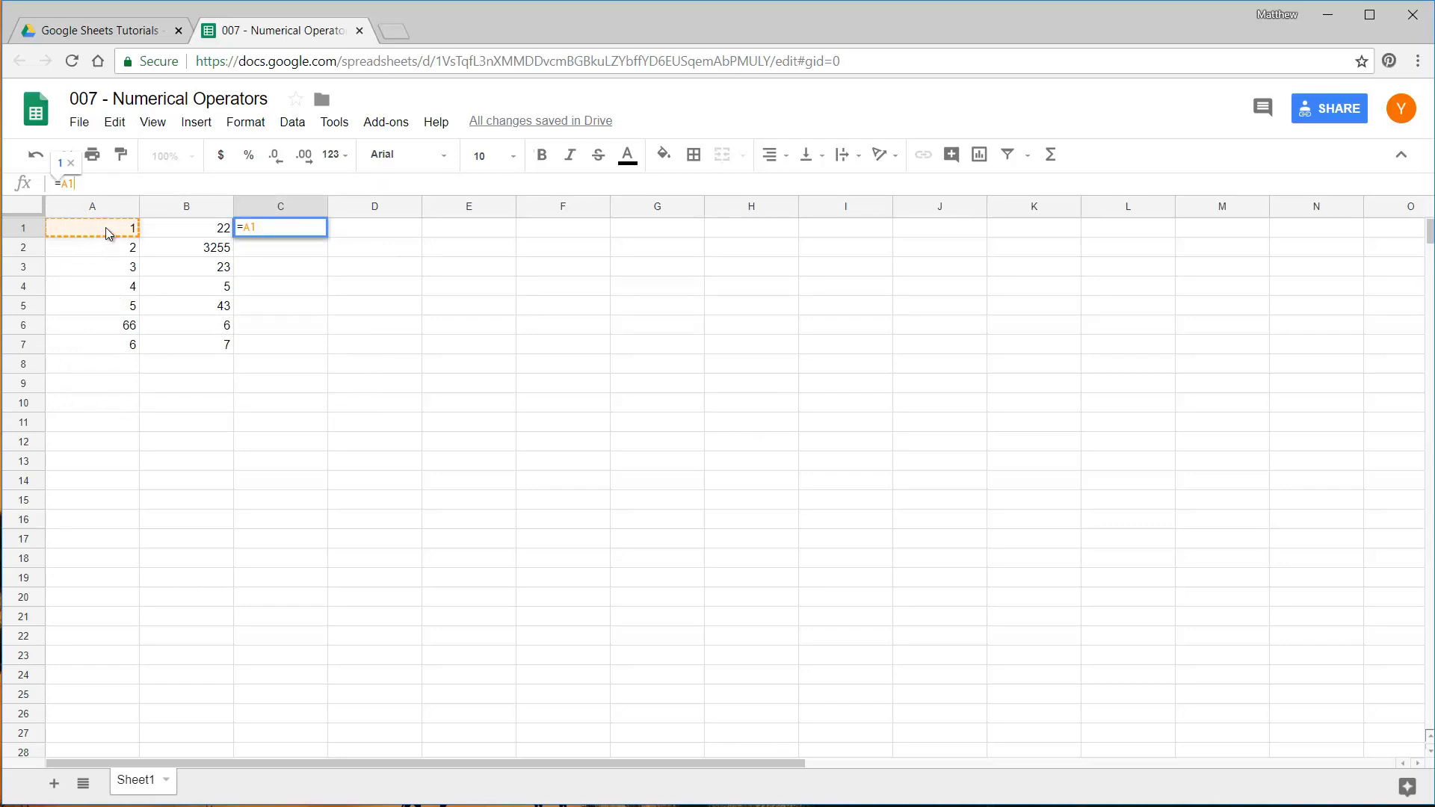
type("+")
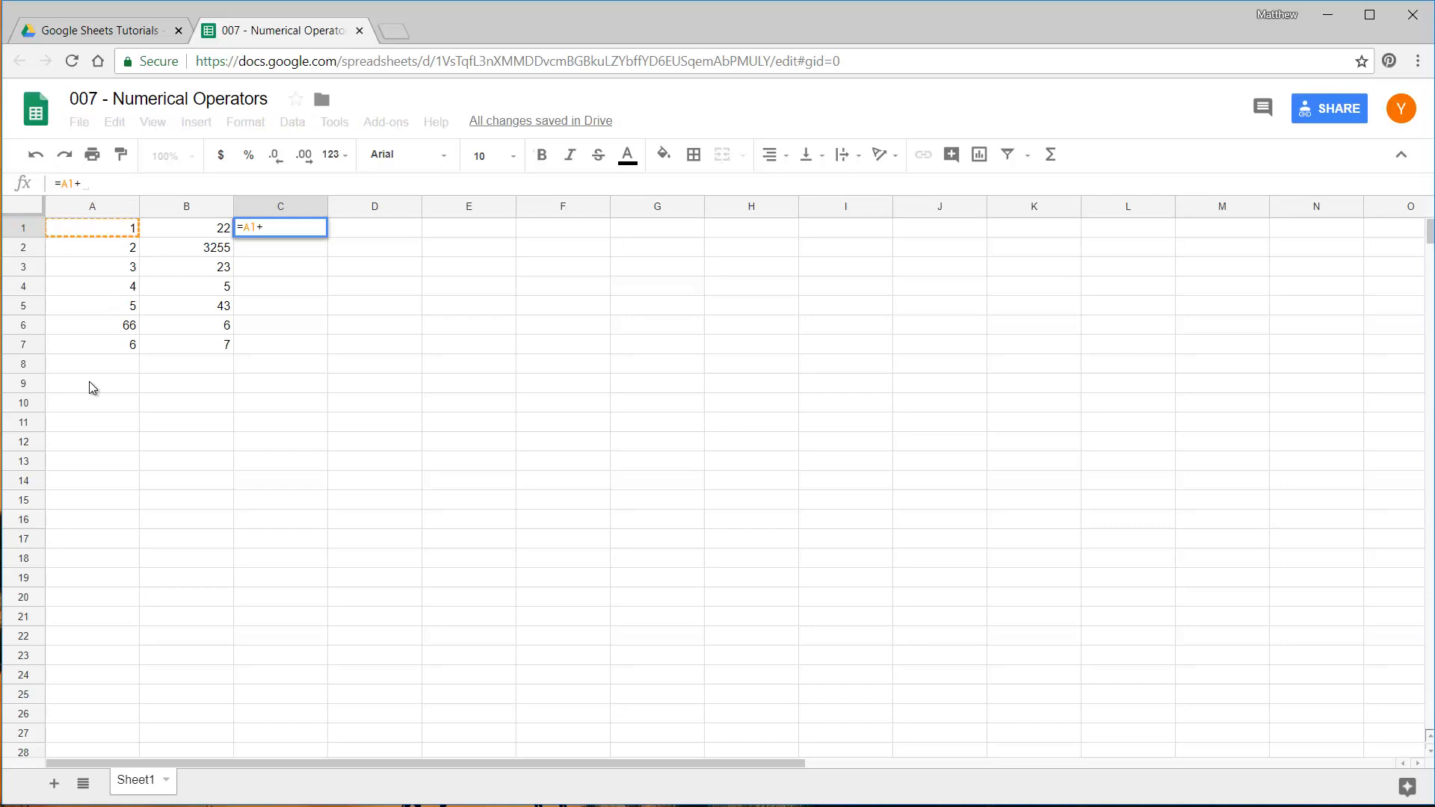
type("B1")
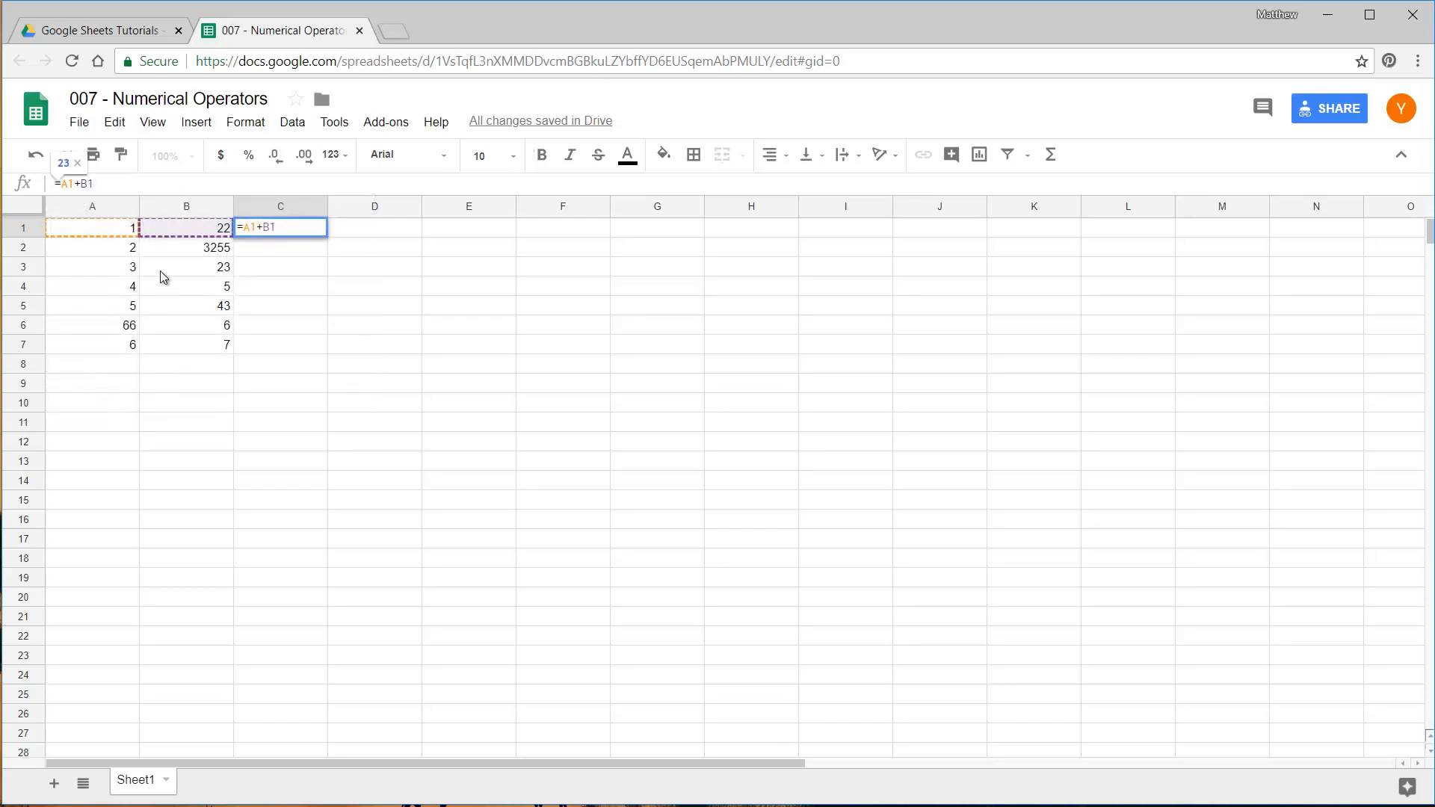
left_click(111, 187)
key("Return")
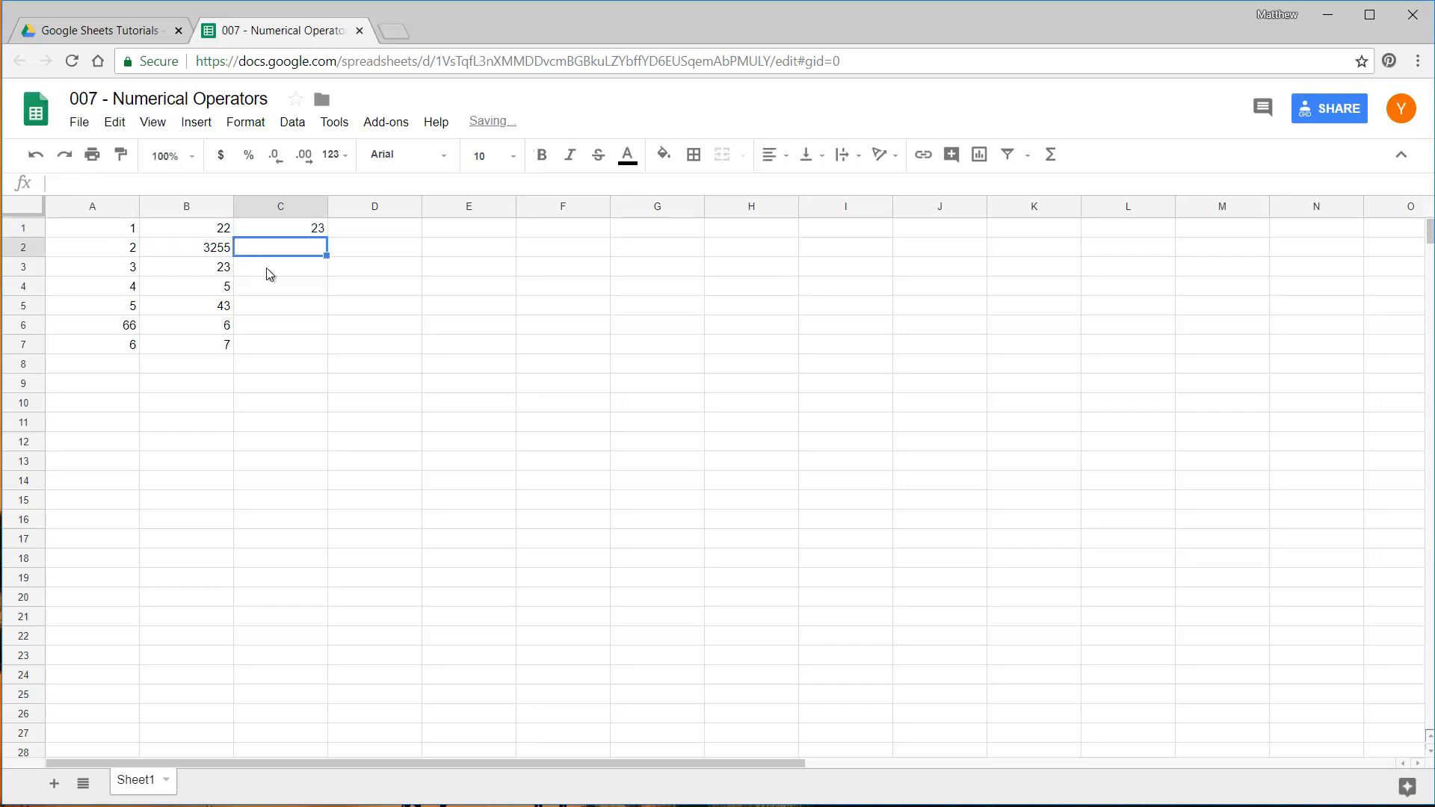
Set cell B1 to 23 and review the cell references in C1's formula.
left_click(299, 235)
left_click(218, 236)
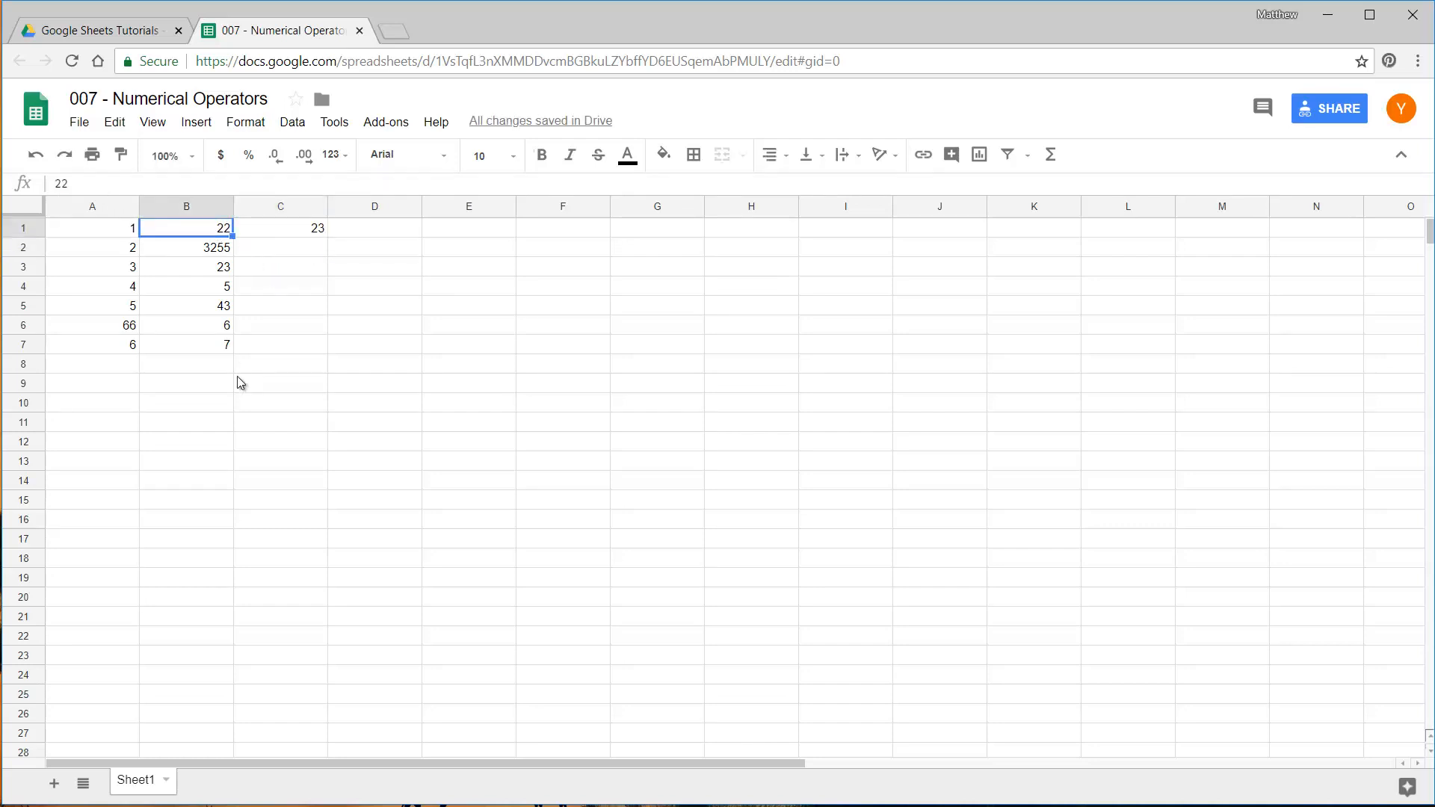
type("23")
key("Return")
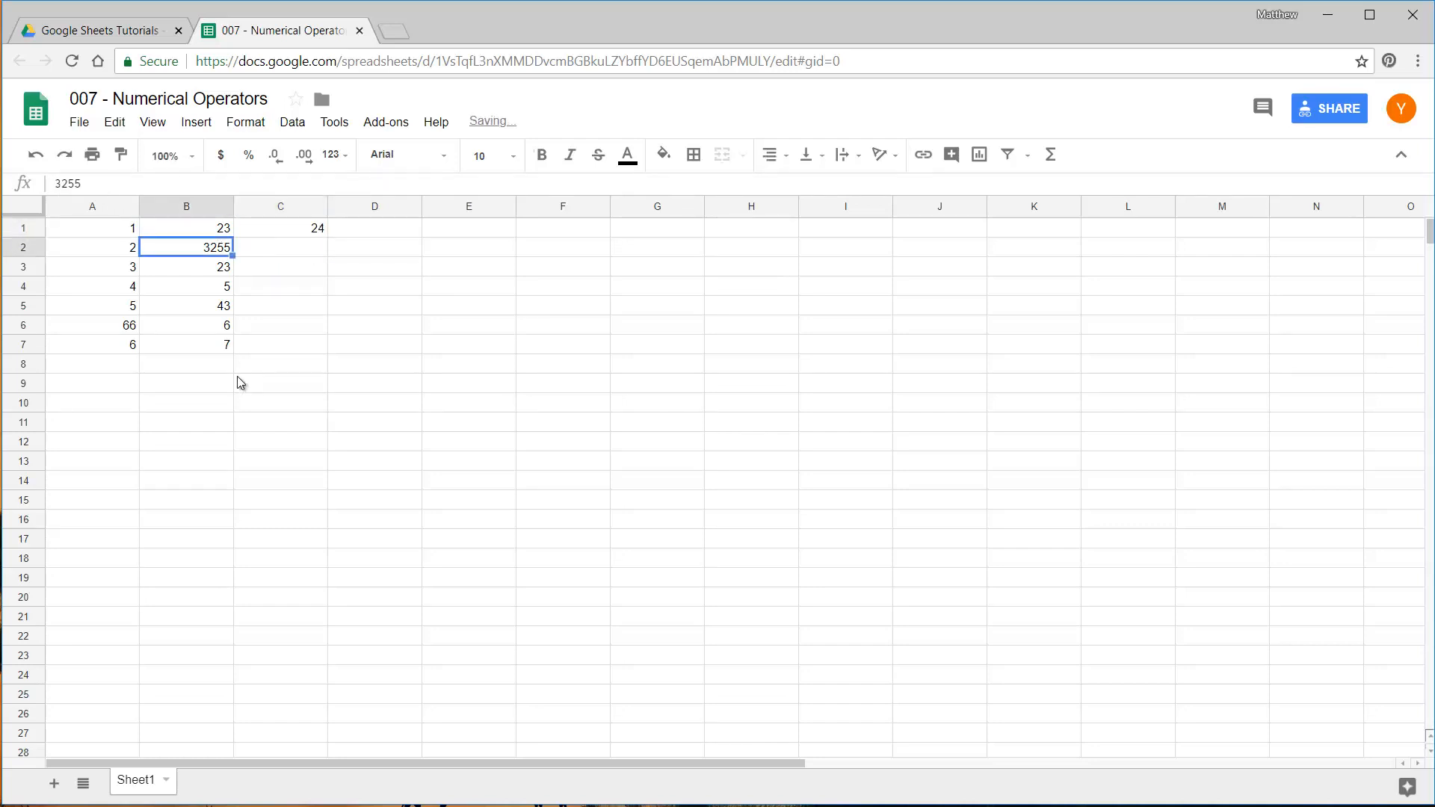
left_click(286, 231)
left_click(99, 186)
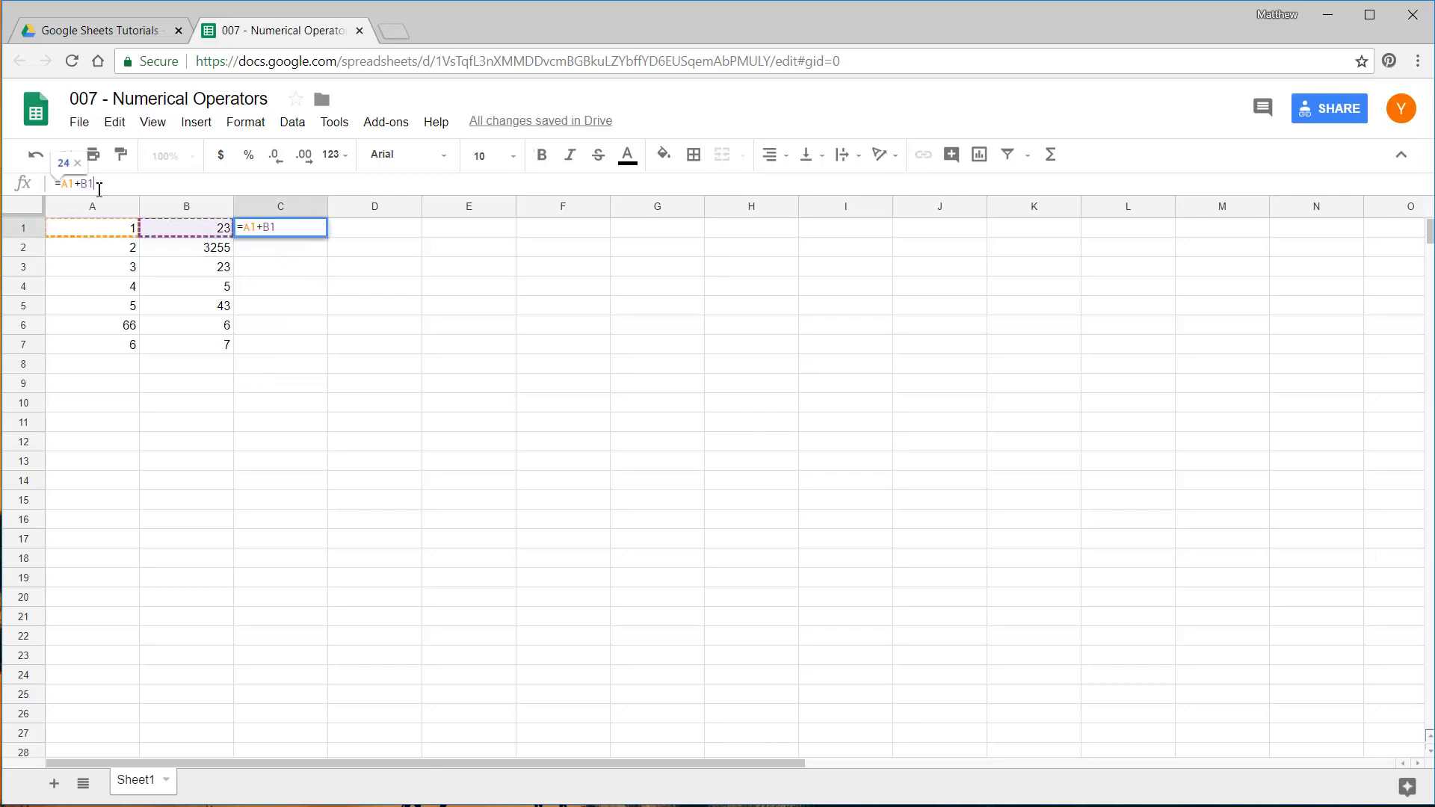
key("Return")
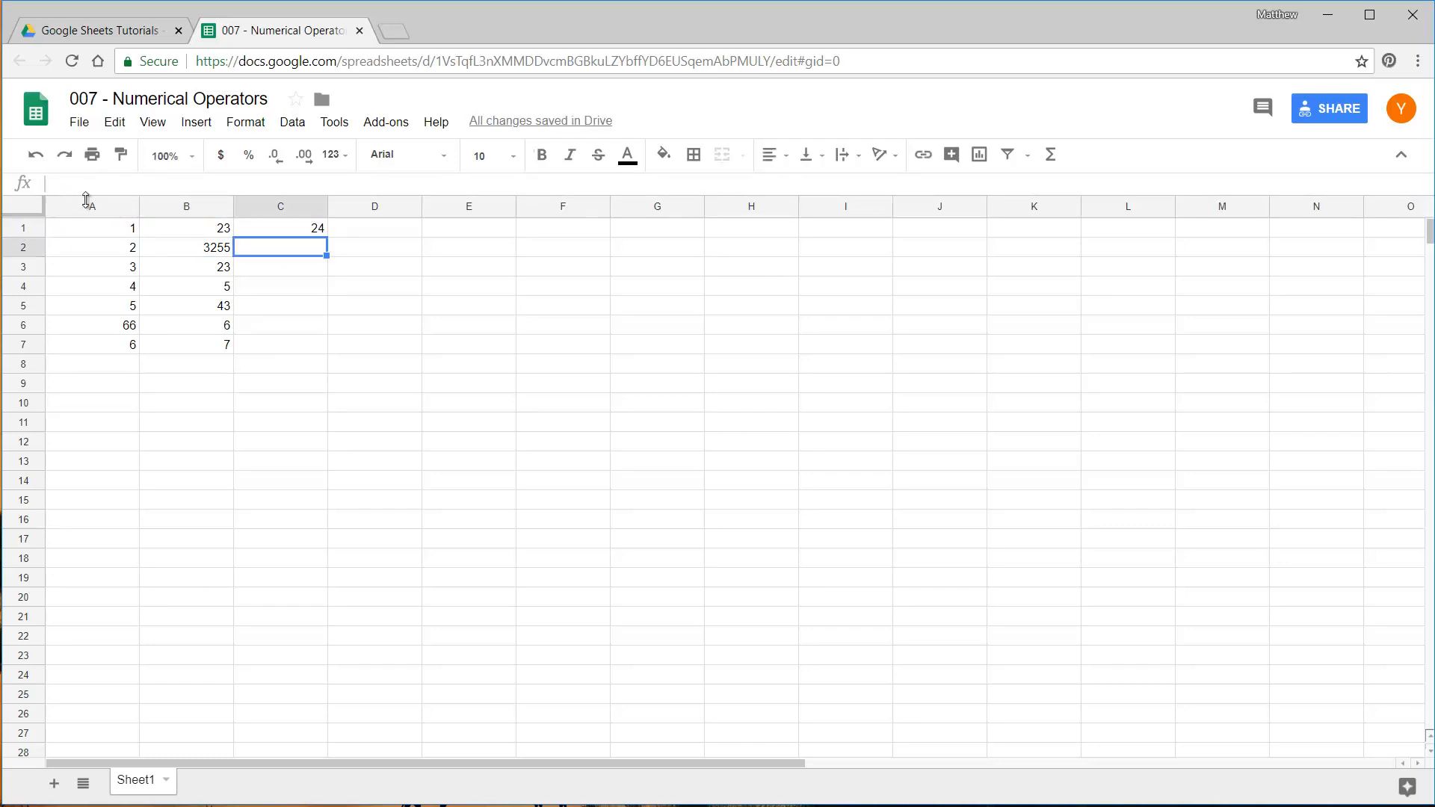
Build the formula =A2+B2 in cell C2 by picking the referenced cells in the grid.
left_click(298, 234)
left_click(276, 249)
type("=")
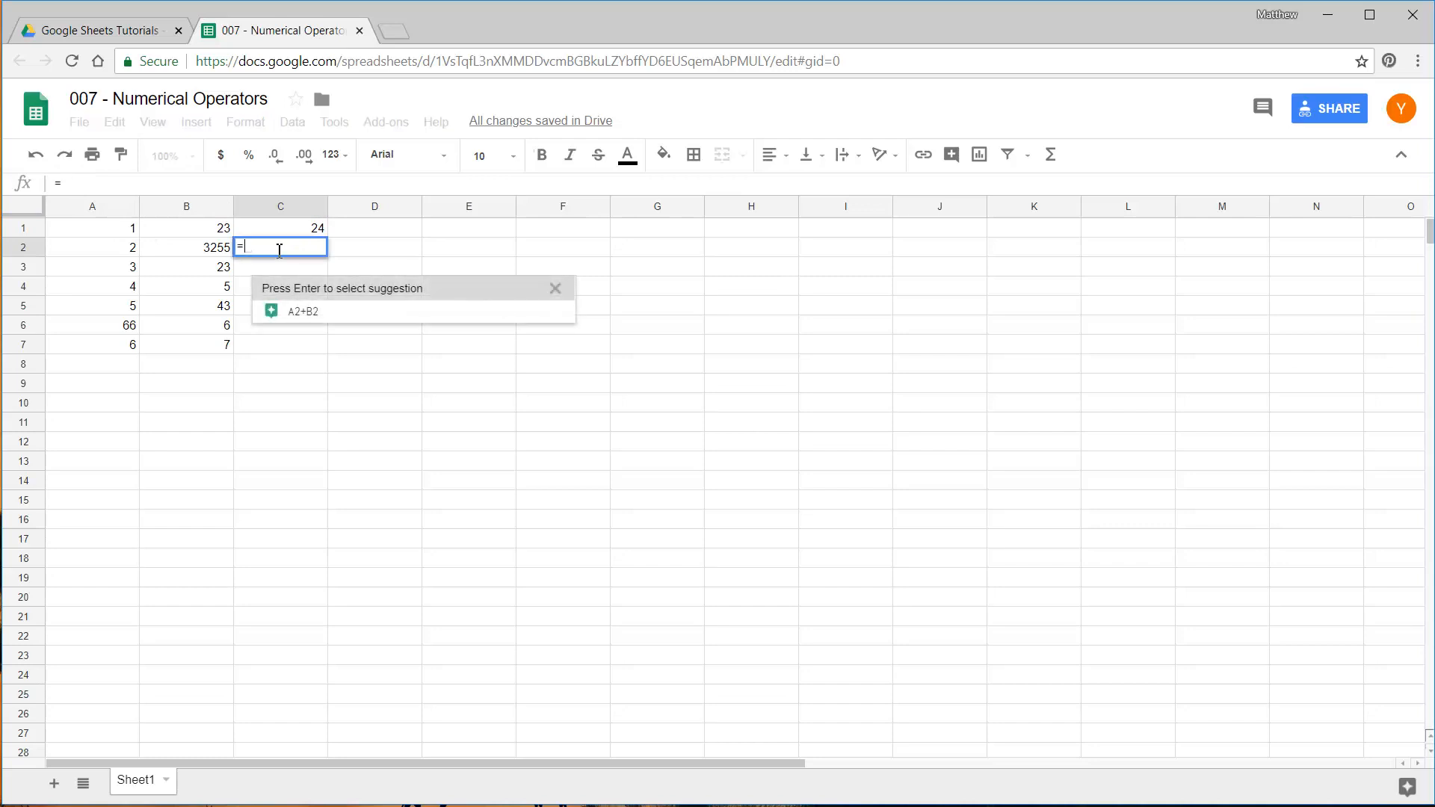
left_click(129, 254)
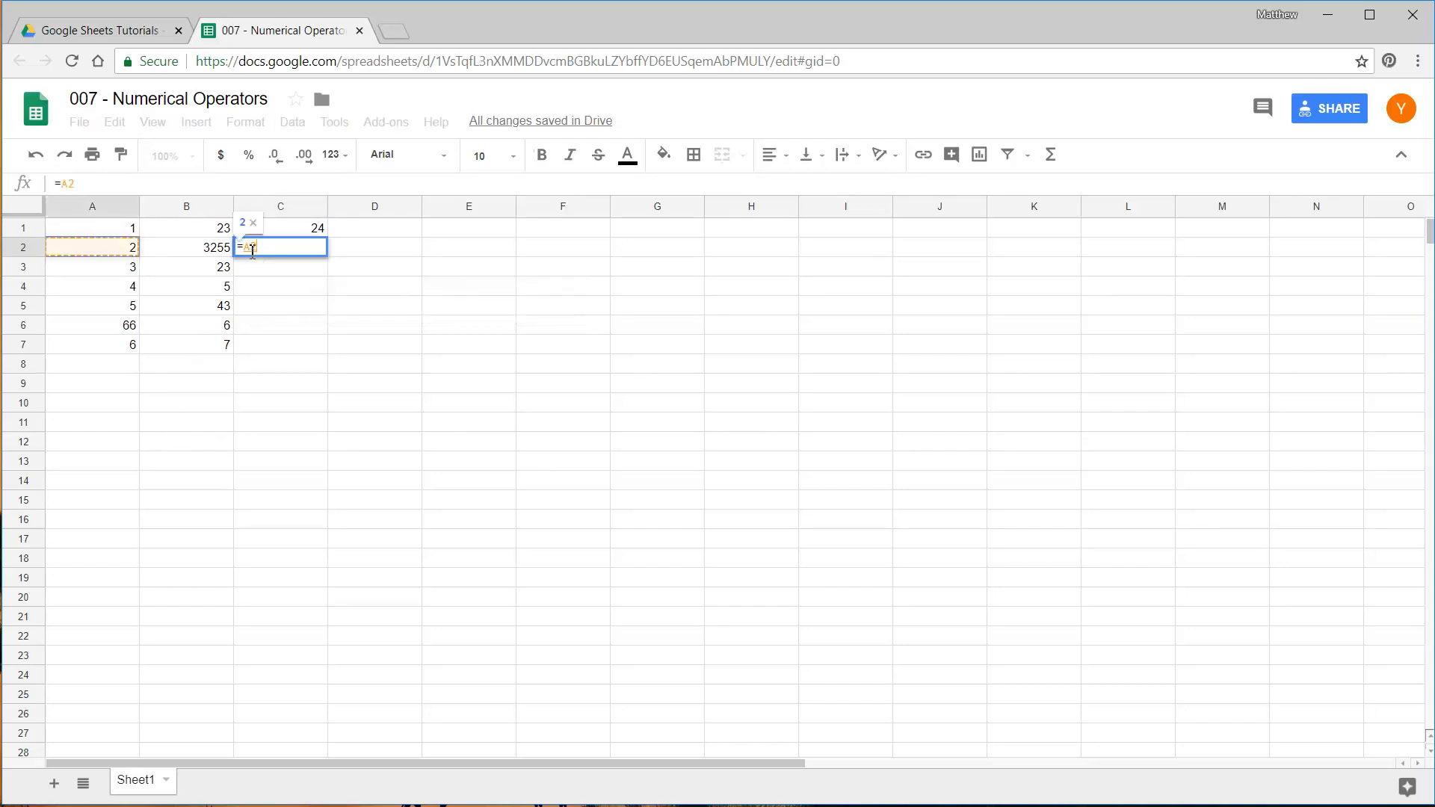
type("+")
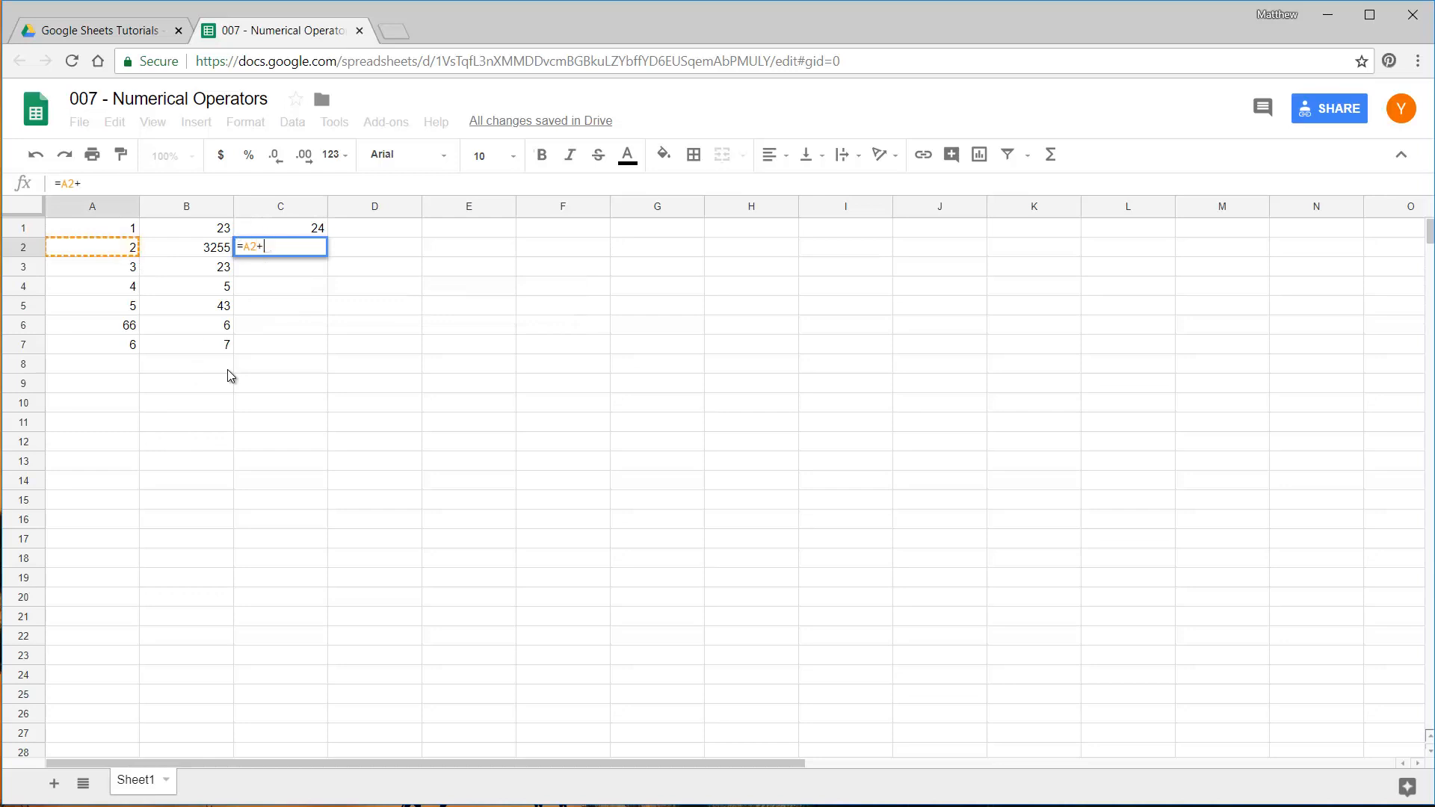
left_click(194, 252)
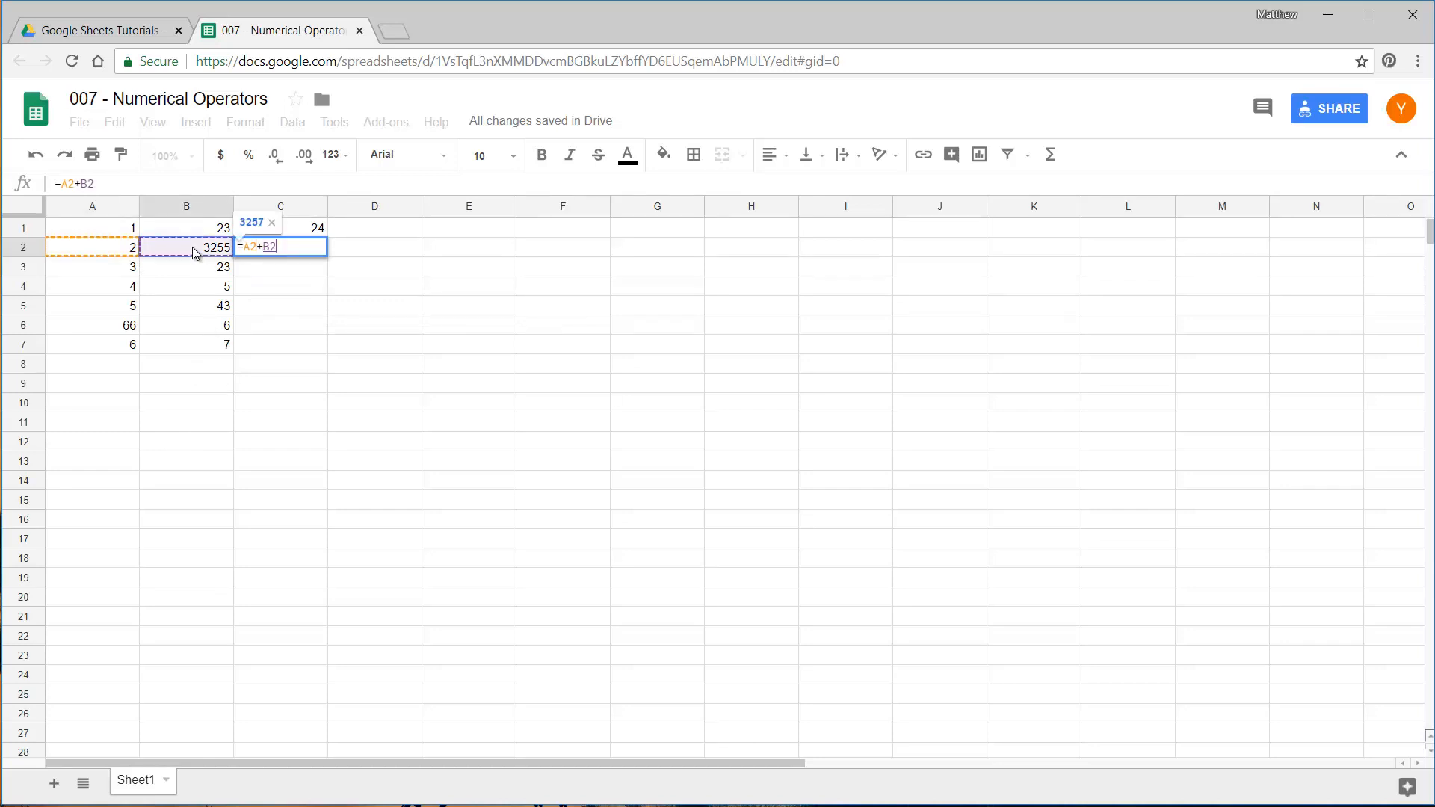
Add a third reference to the C2 formula and move it around the surrounding cells, ending on B2.
type("+")
key("Right")
key("Right")
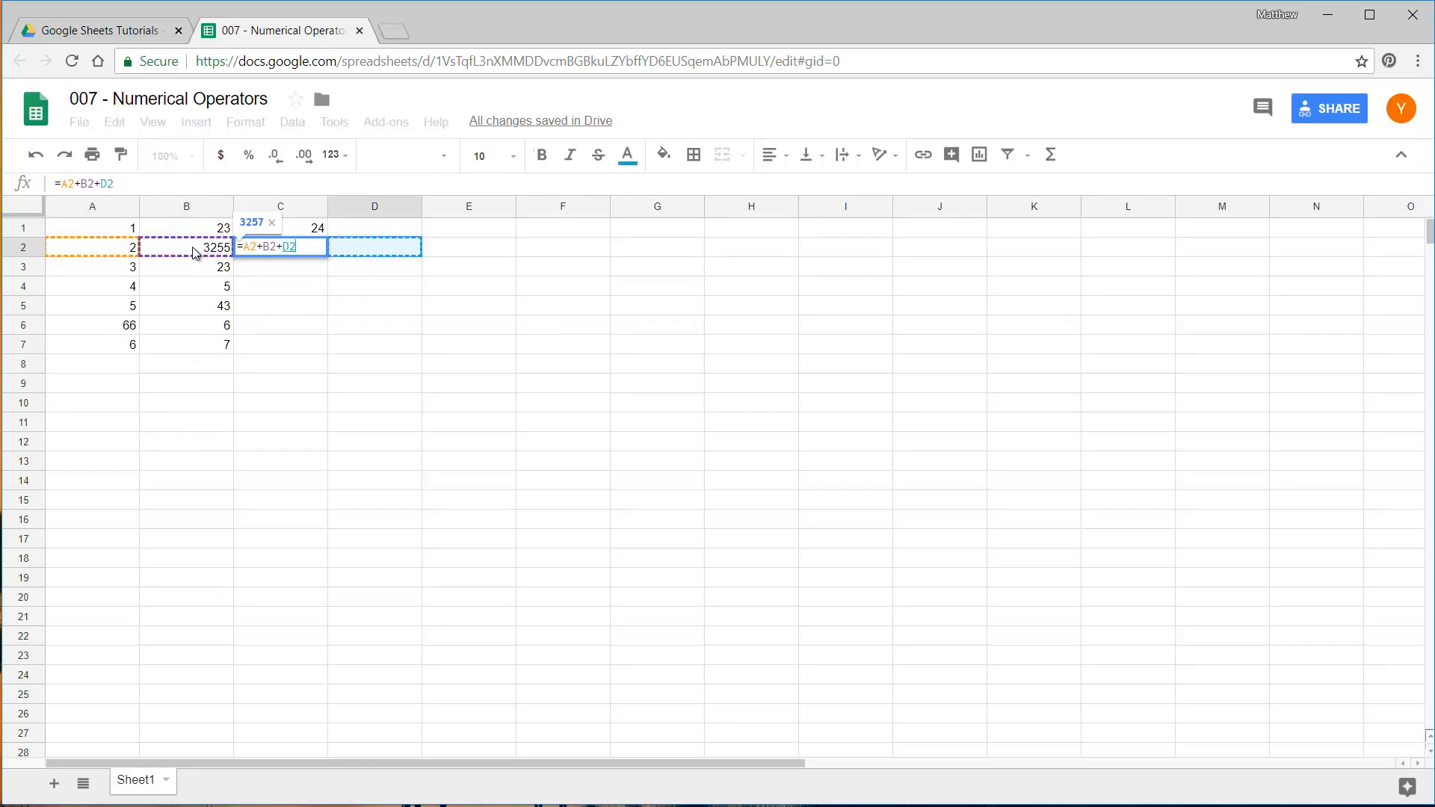
key("Down")
key("Left")
key("Down")
key("Right")
key("Down")
key("Left")
key("Right")
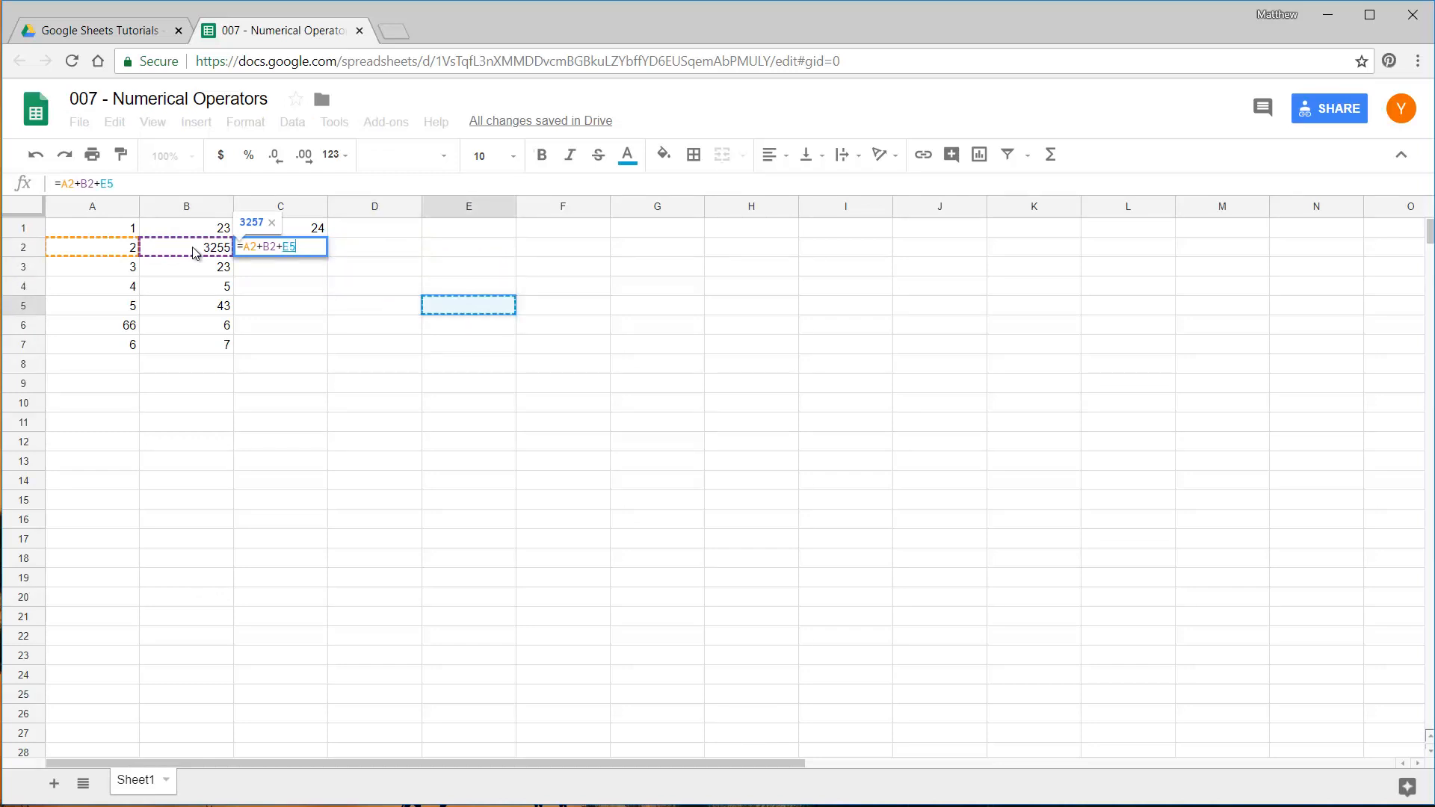
key("Up")
key("Up")
key("Right")
key("Right")
key("Left")
key("Down")
key("Left")
key("Down")
key("Left")
key("Down")
key("Left")
key("Down")
key("Up")
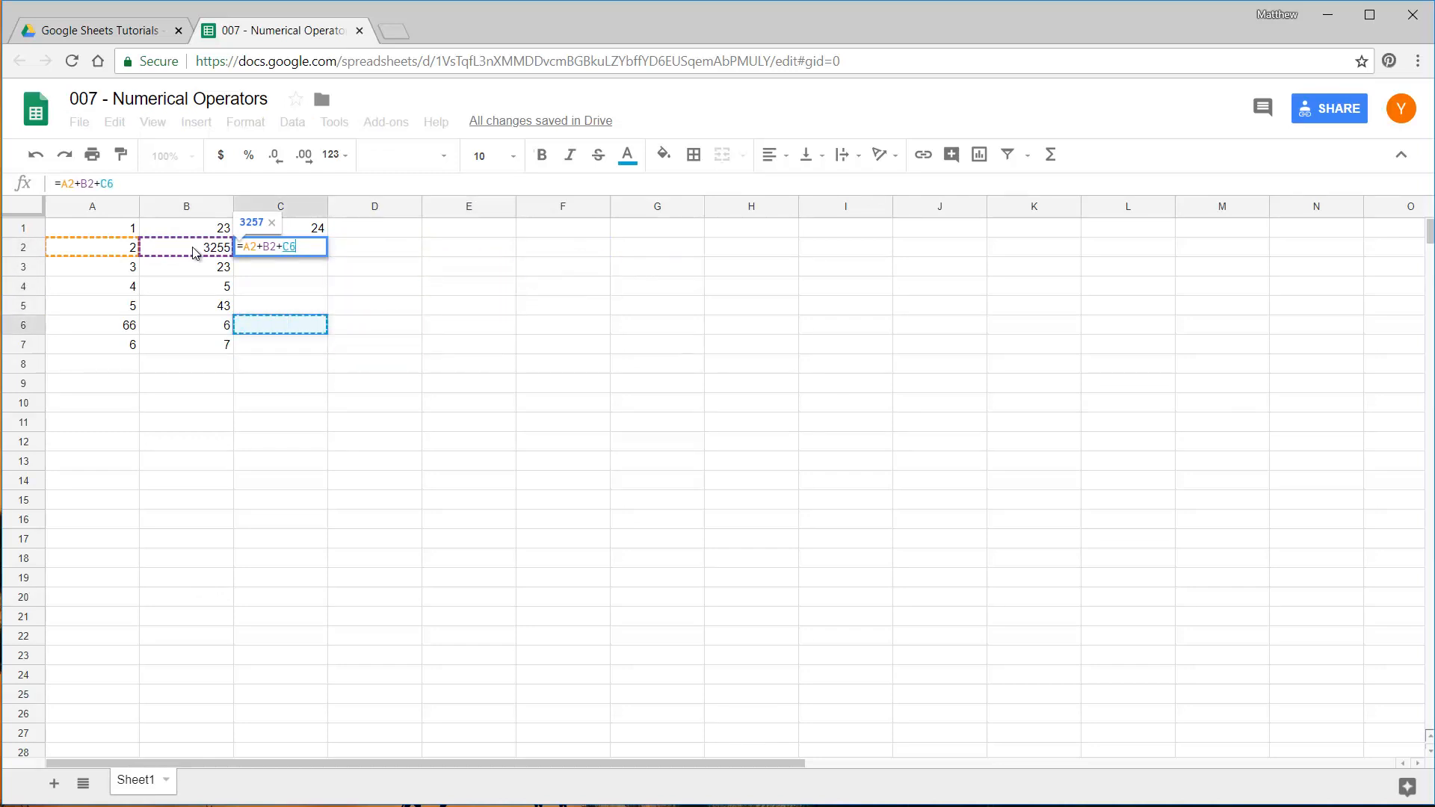
key("Up")
key("Right")
key("Up")
key("Left")
key("Left")
key("Up")
key("Up")
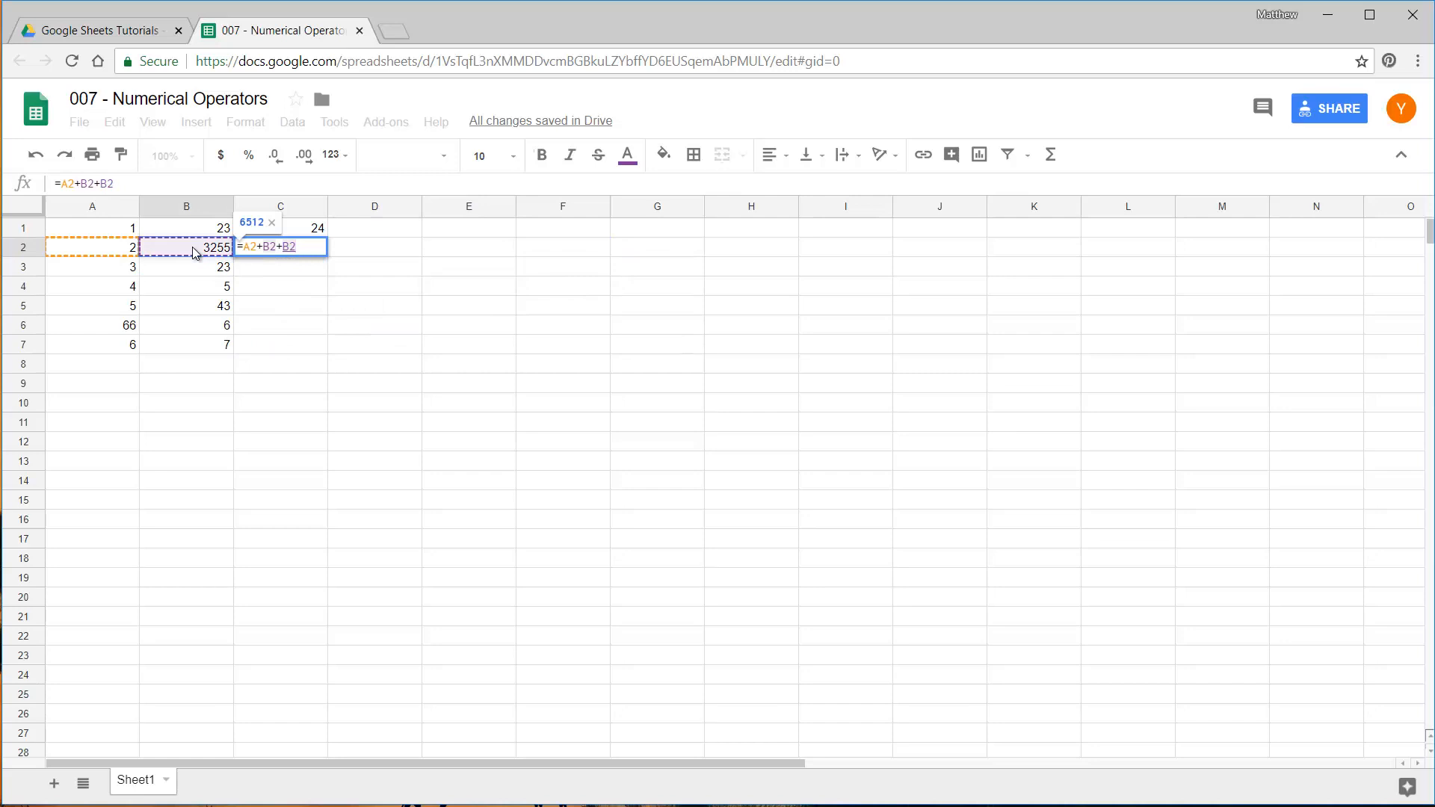
Remove the extra +B2 from the C2 formula, commit it as =A2+B2 and reselect the cell.
key("BackSpace")
key("BackSpace")
key("BackSpace")
key("Return")
left_click(306, 253)
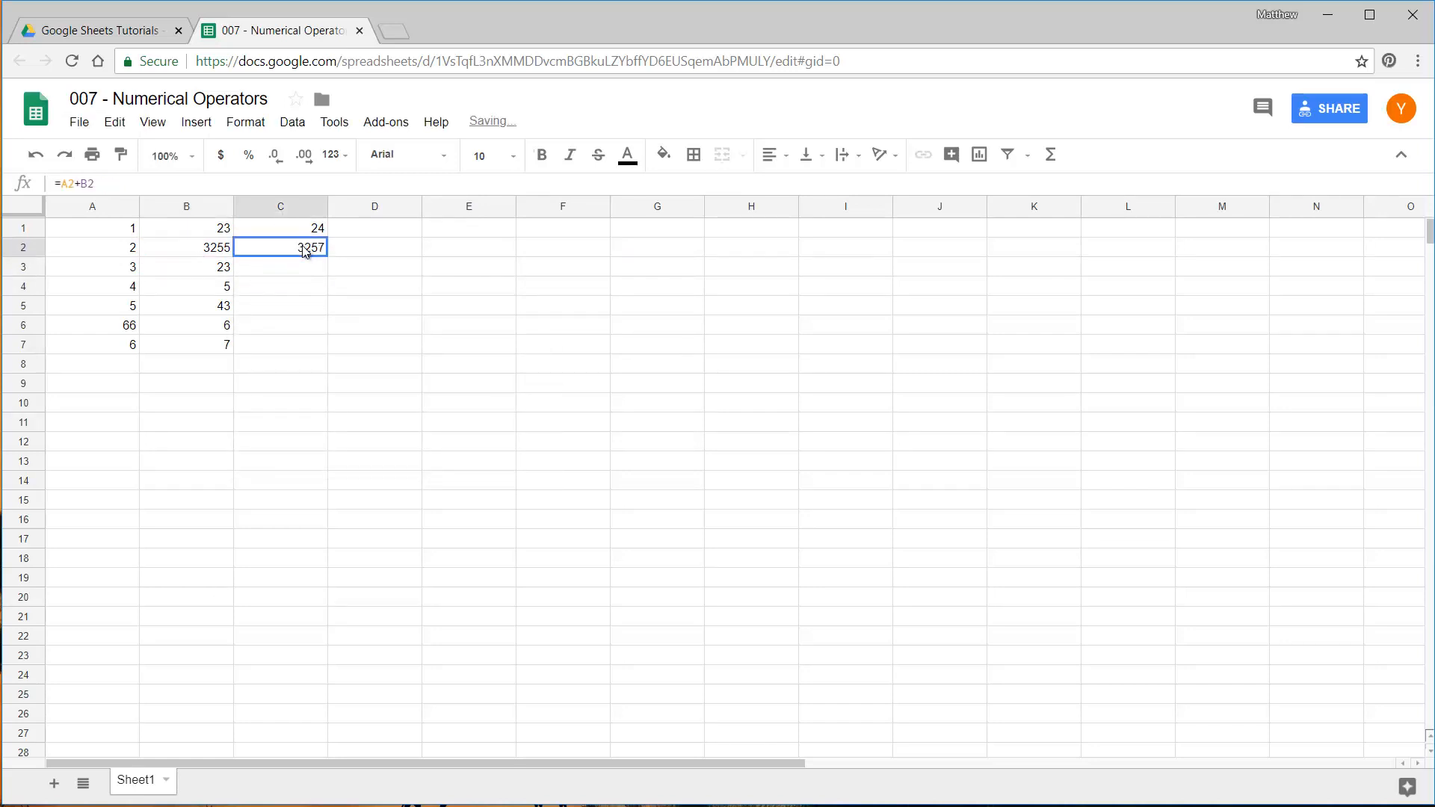
Set cell B2 to 25 and select C2 to check its formula.
left_click(218, 247)
type("25")
key("Return")
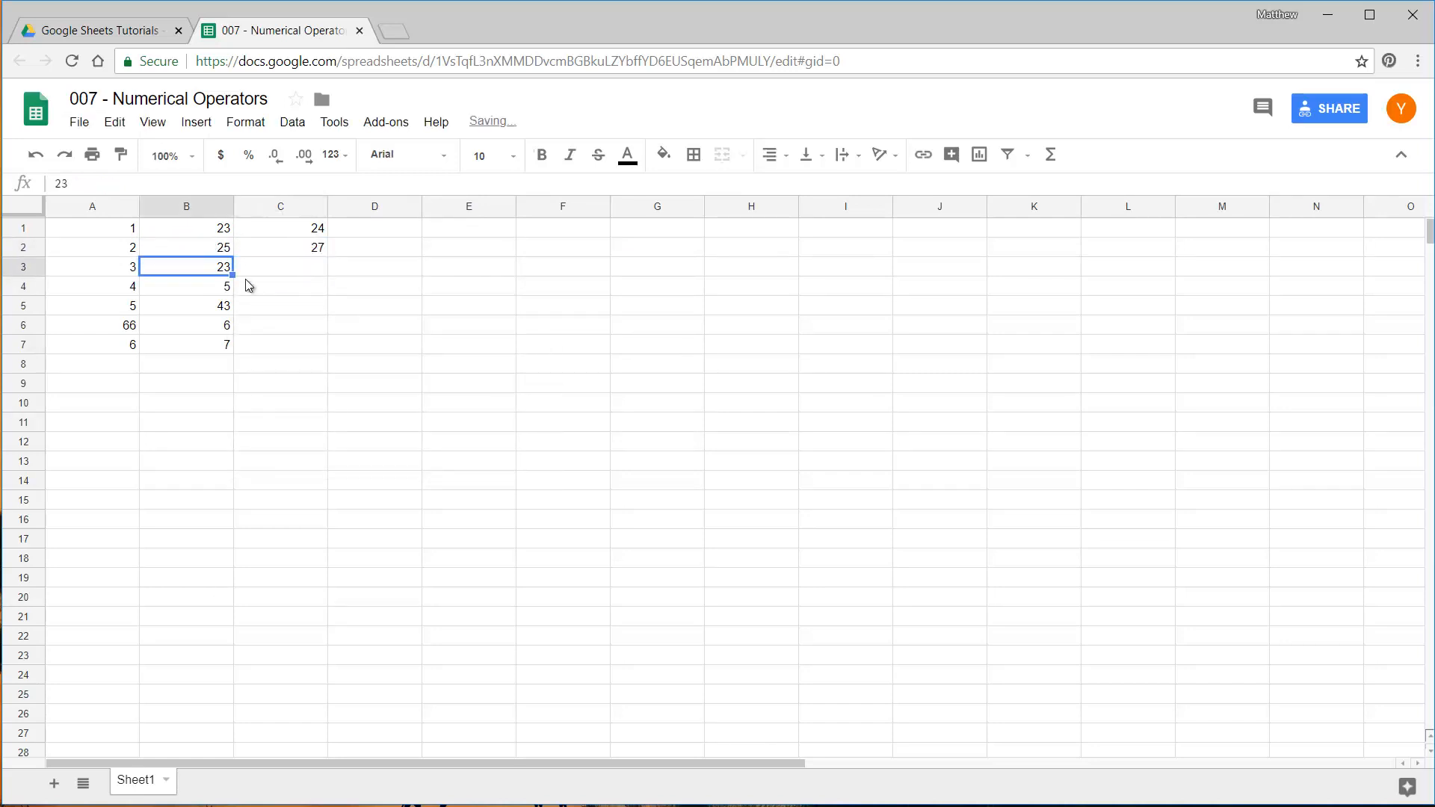
left_click(277, 253)
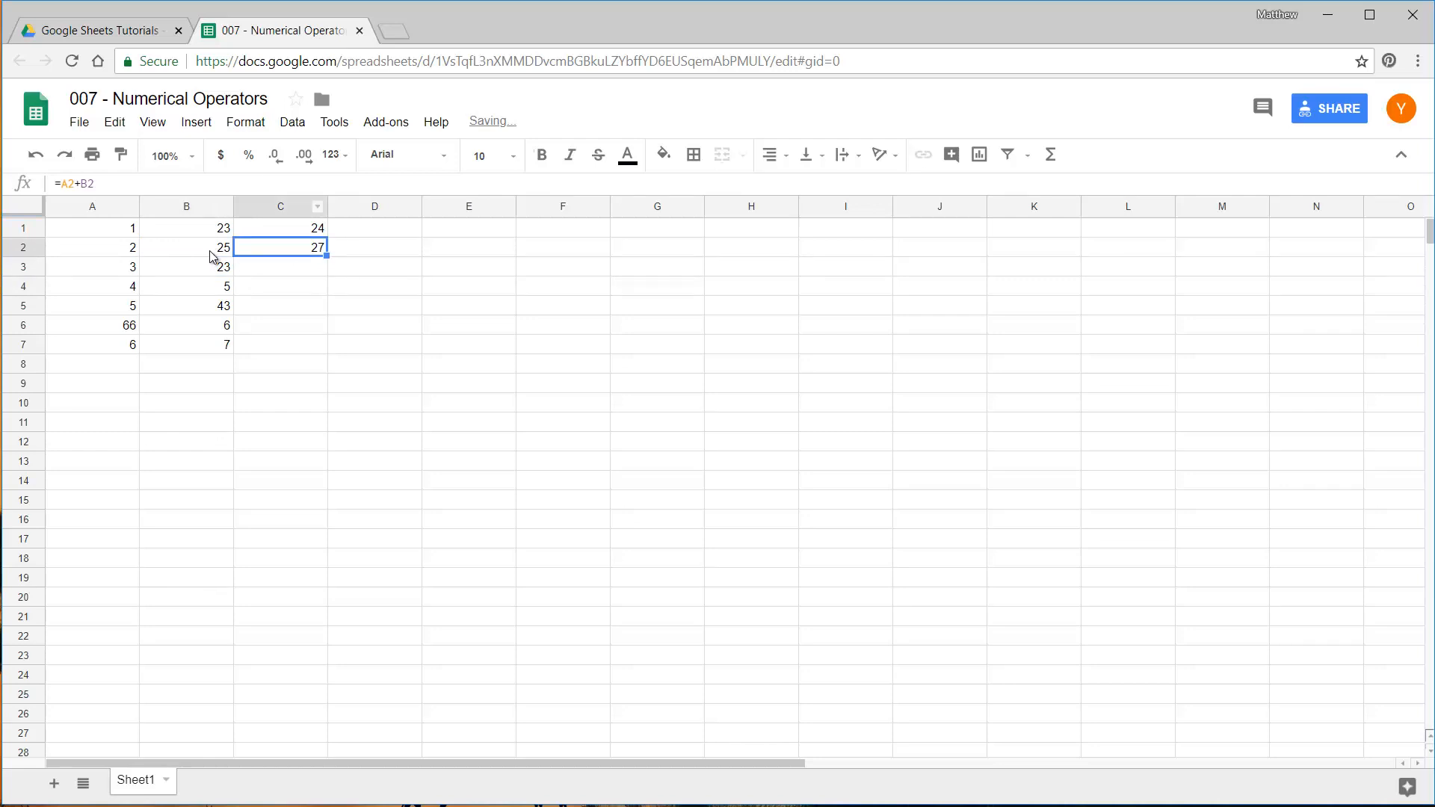
Enter the subtraction formula =A3-B3 in cell C3 and reselect the cell to check it.
left_click(283, 273)
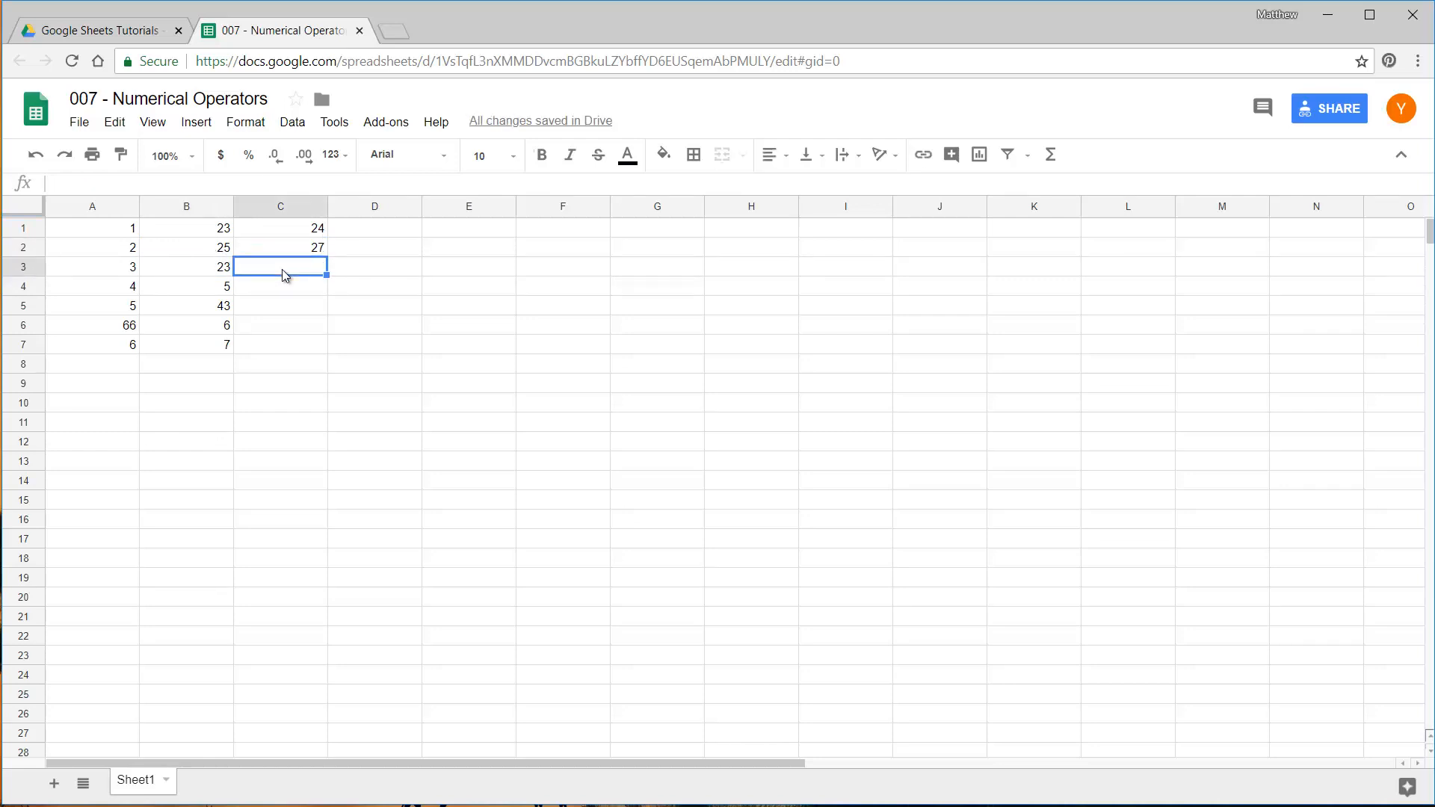
type("=")
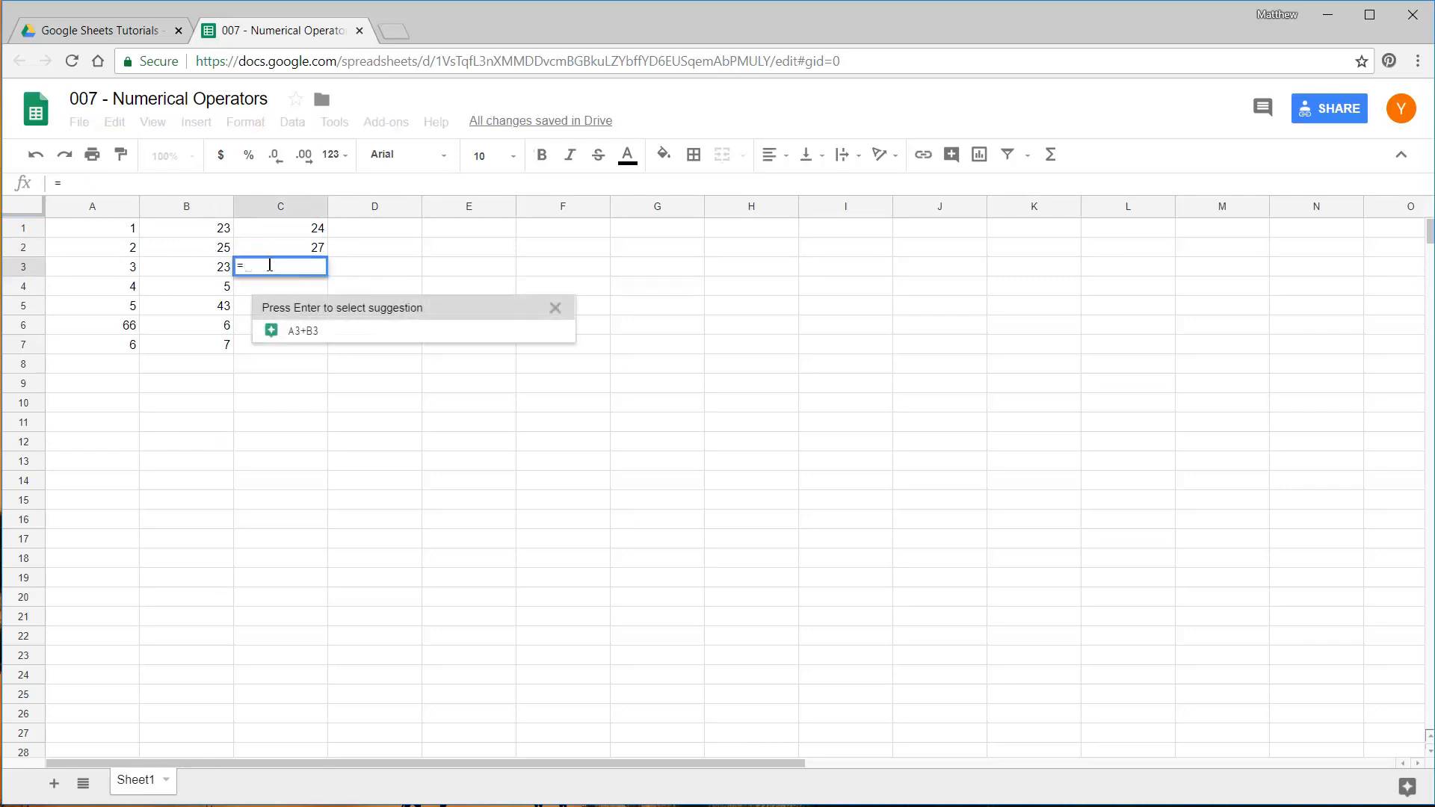
left_click(101, 267)
type("-")
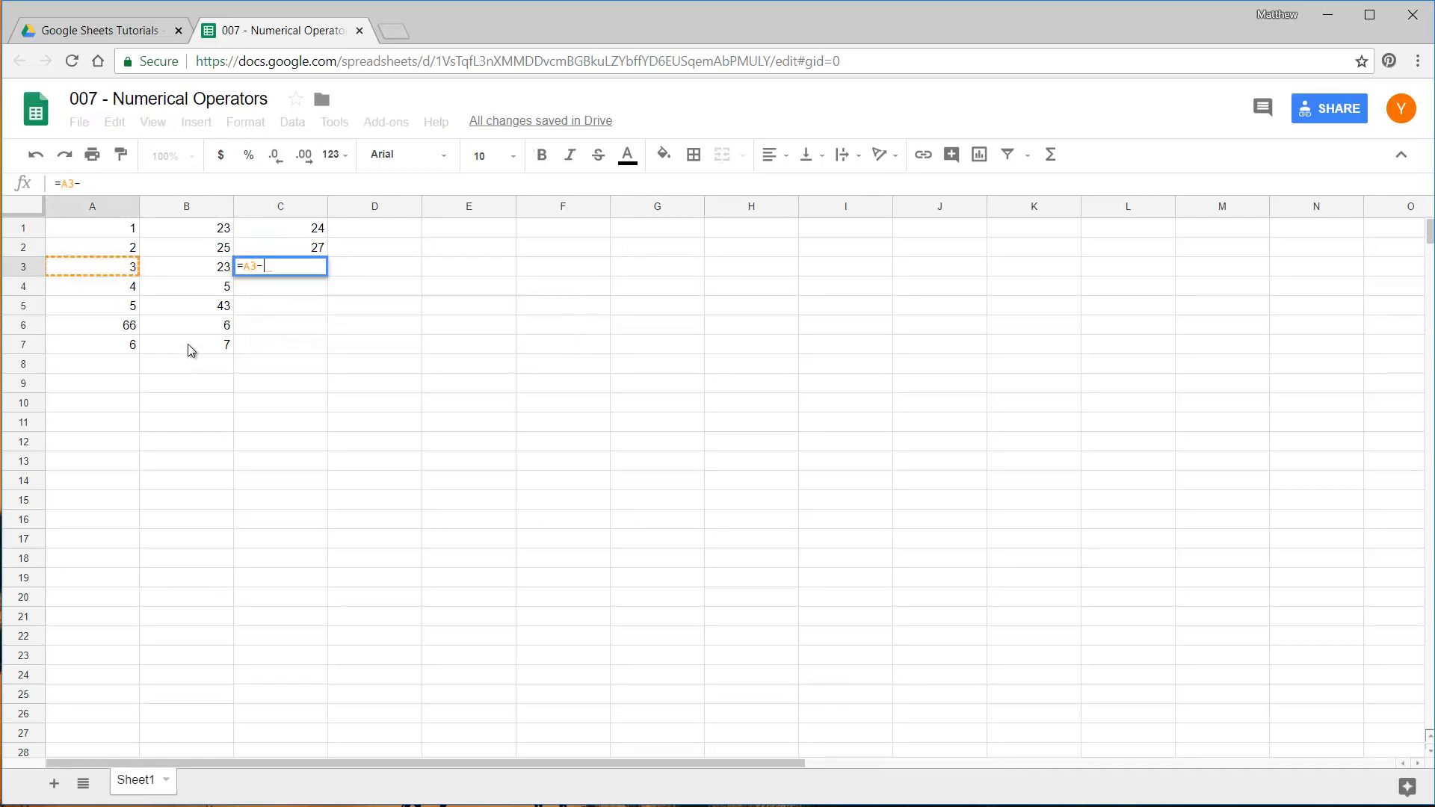
left_click(227, 275)
key("Return")
left_click(308, 269)
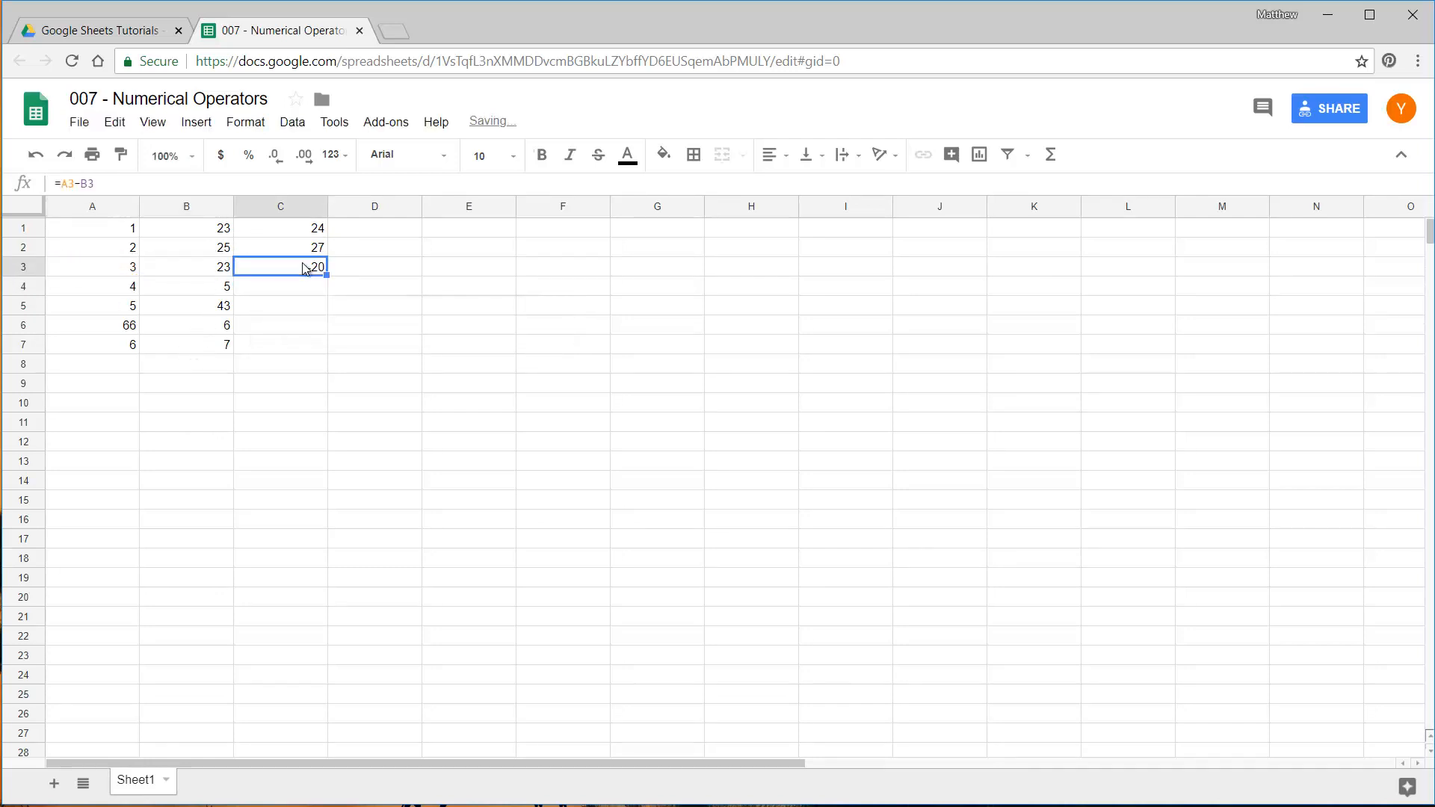
Enter the division formula =A4/B4 in cell C4 and format the cell as a percentage.
left_click(265, 291)
type("=B4")
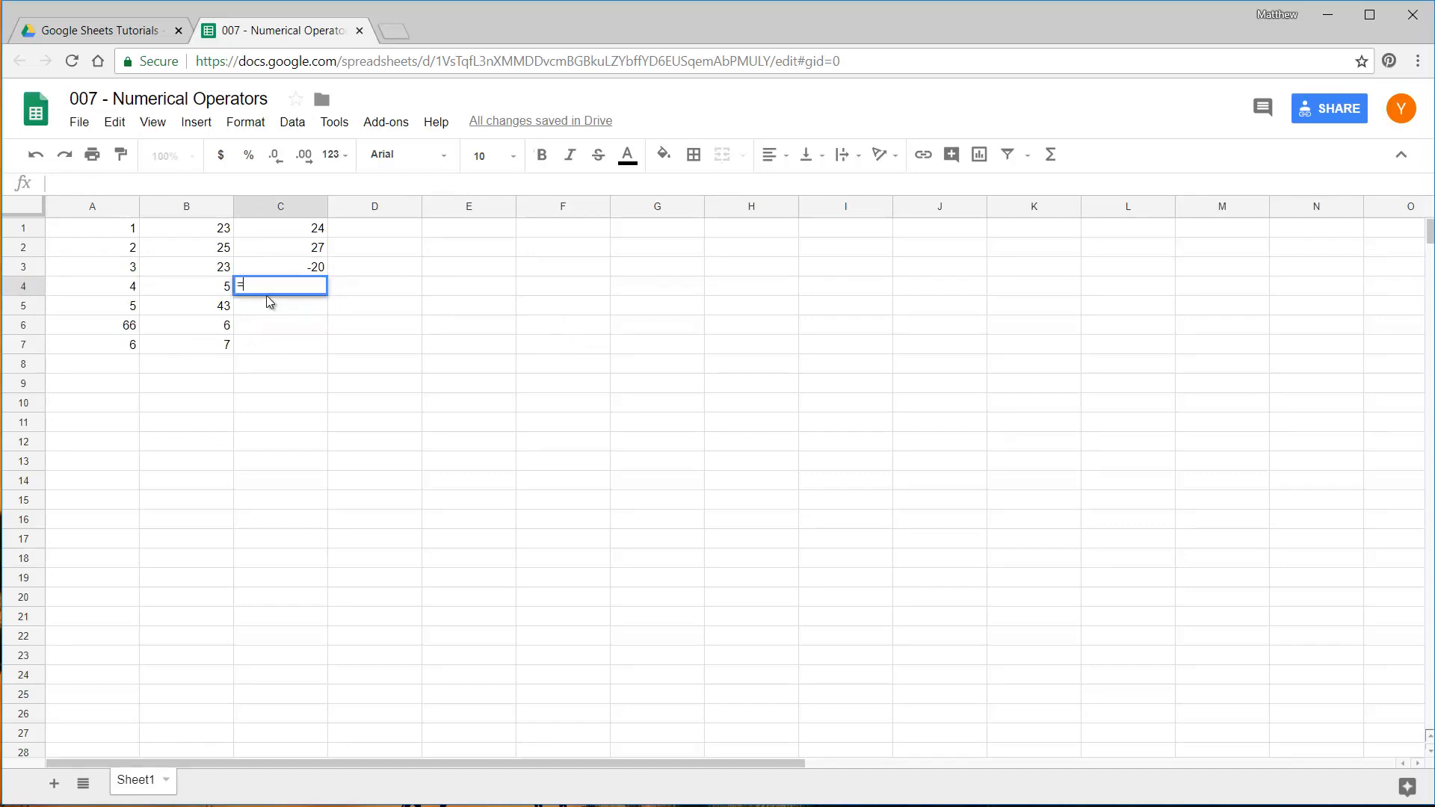
key("BackSpace")
key("BackSpace")
type("A4/B4")
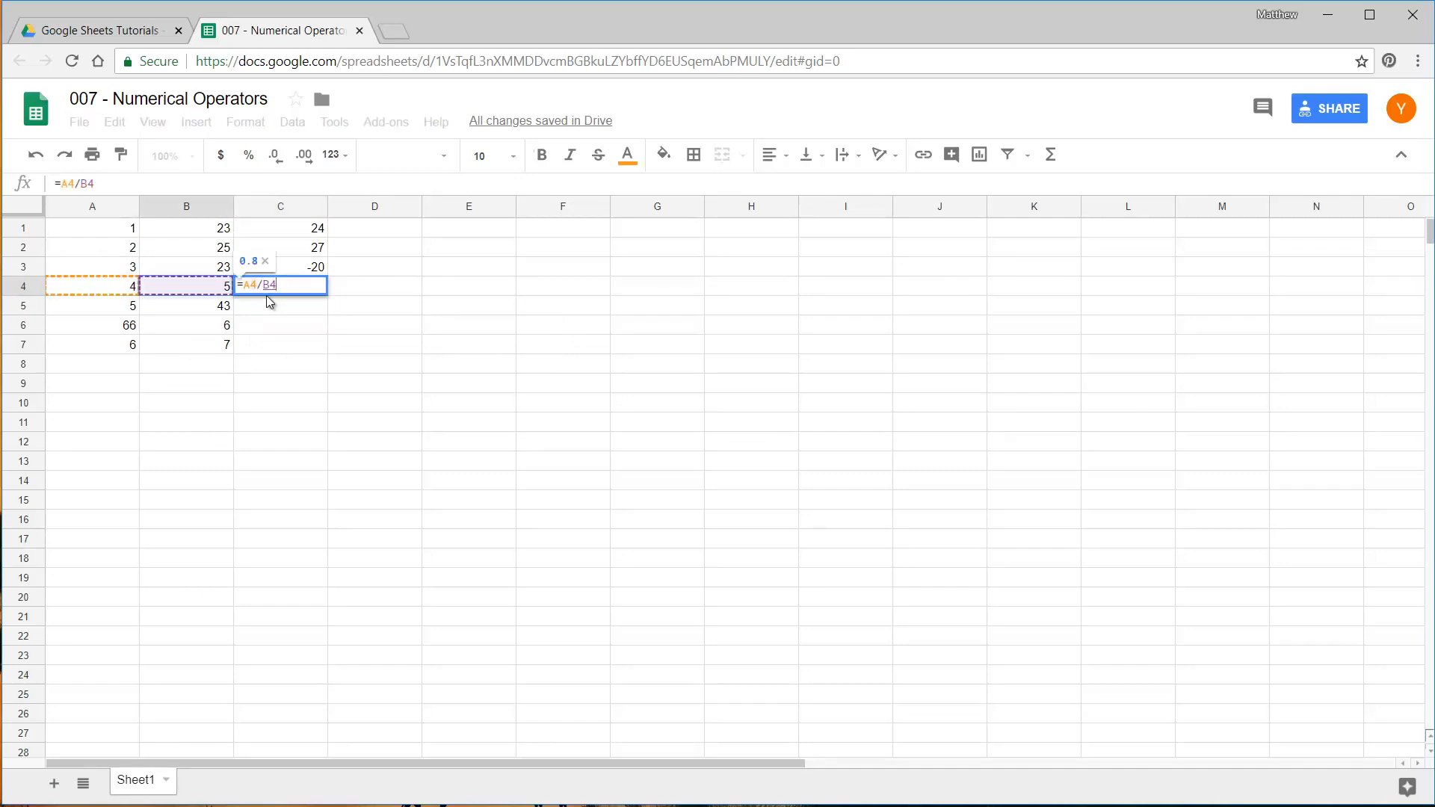
key("Return")
left_click(282, 292)
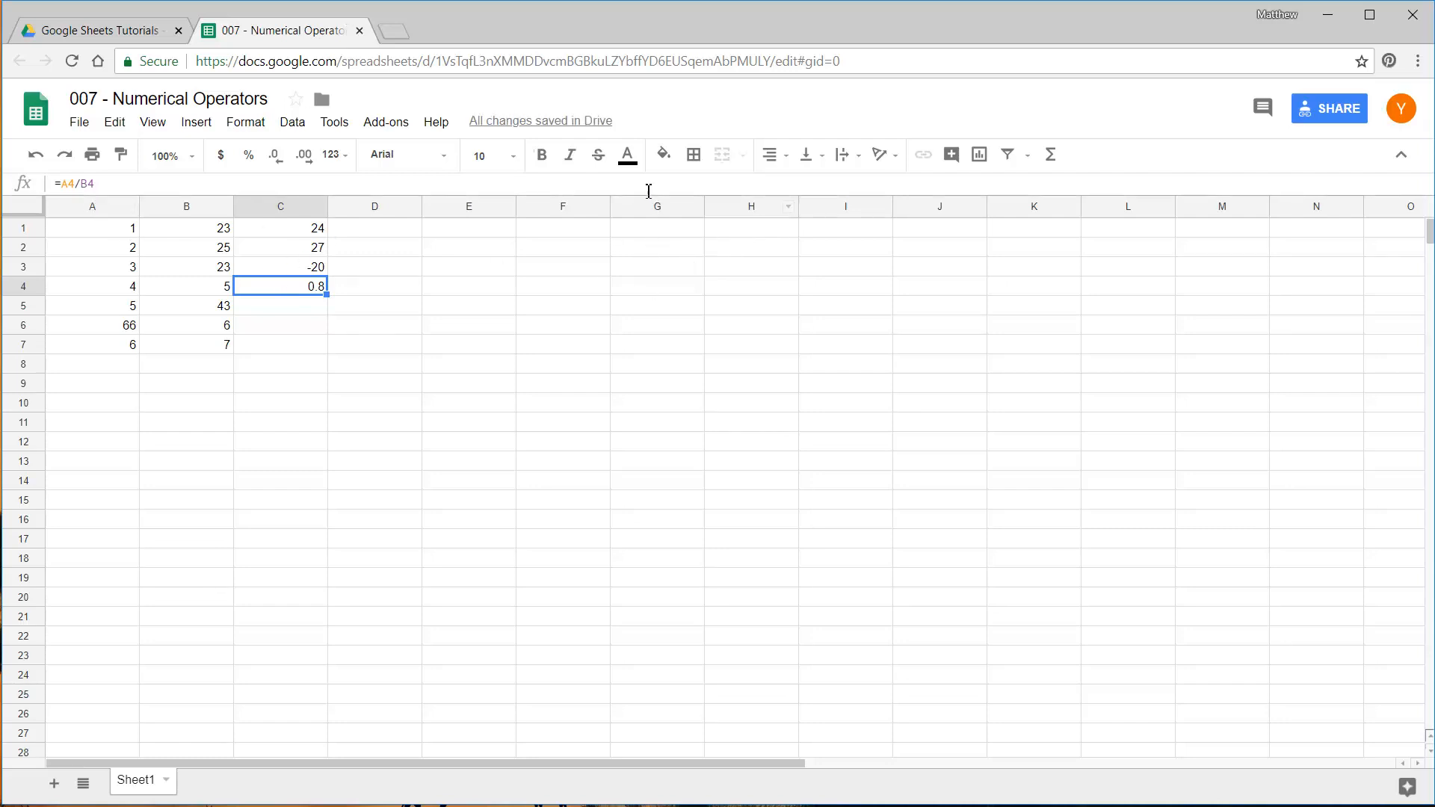
left_click(249, 155)
Enter the multiplication formula =A5*B5 in cell C5 and reselect the cell to check it.
left_click(303, 308)
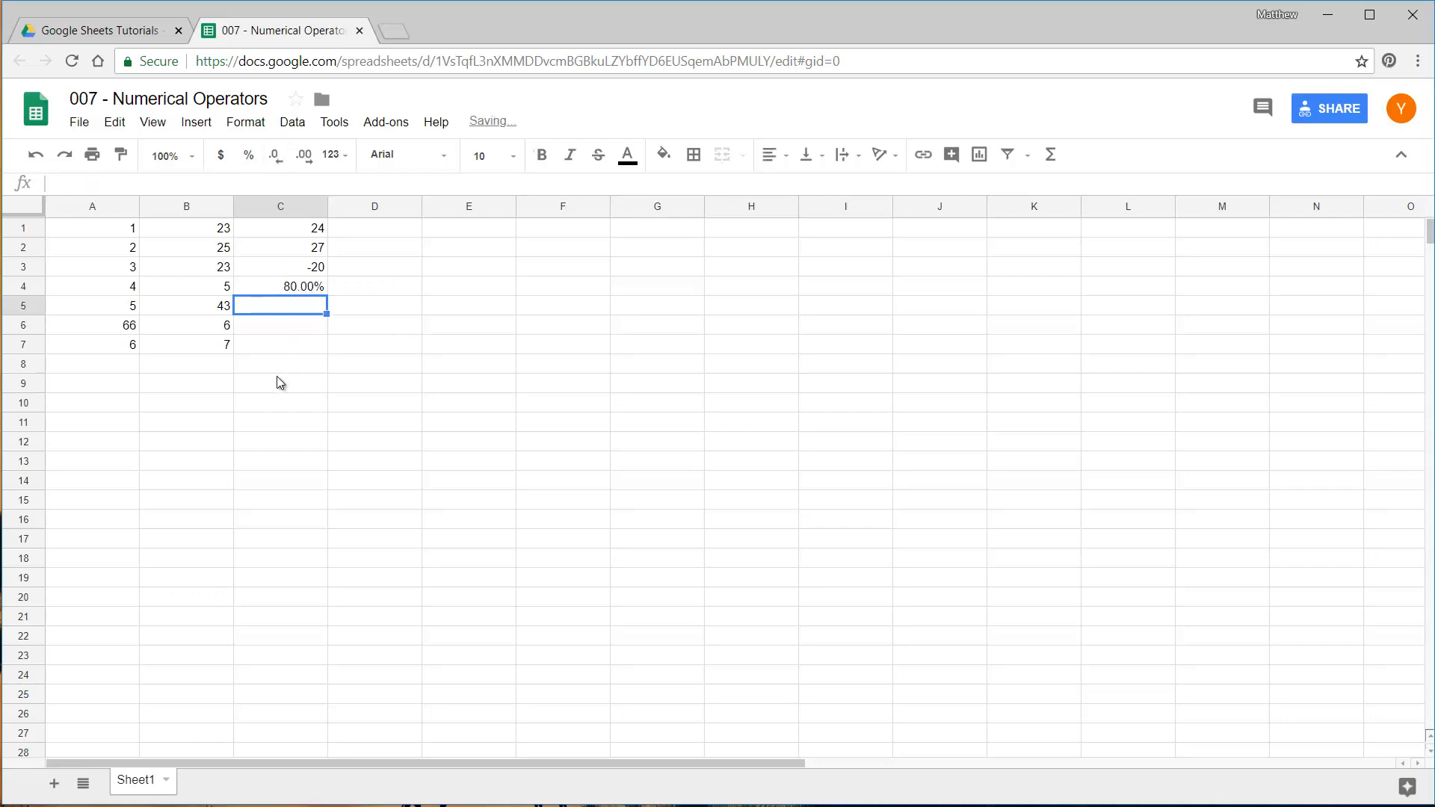
type("=A5")
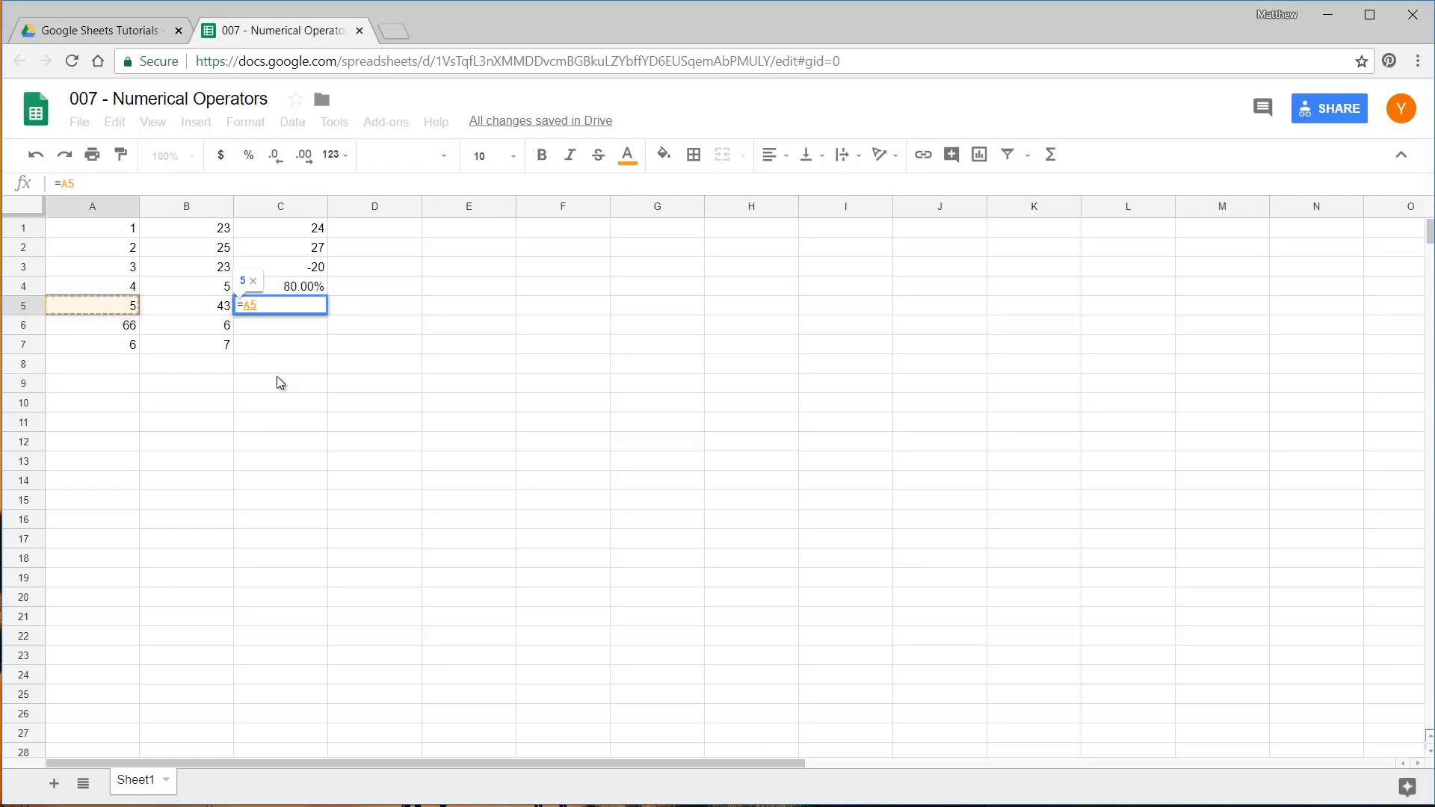
type("*A5")
key("Right")
key("Return")
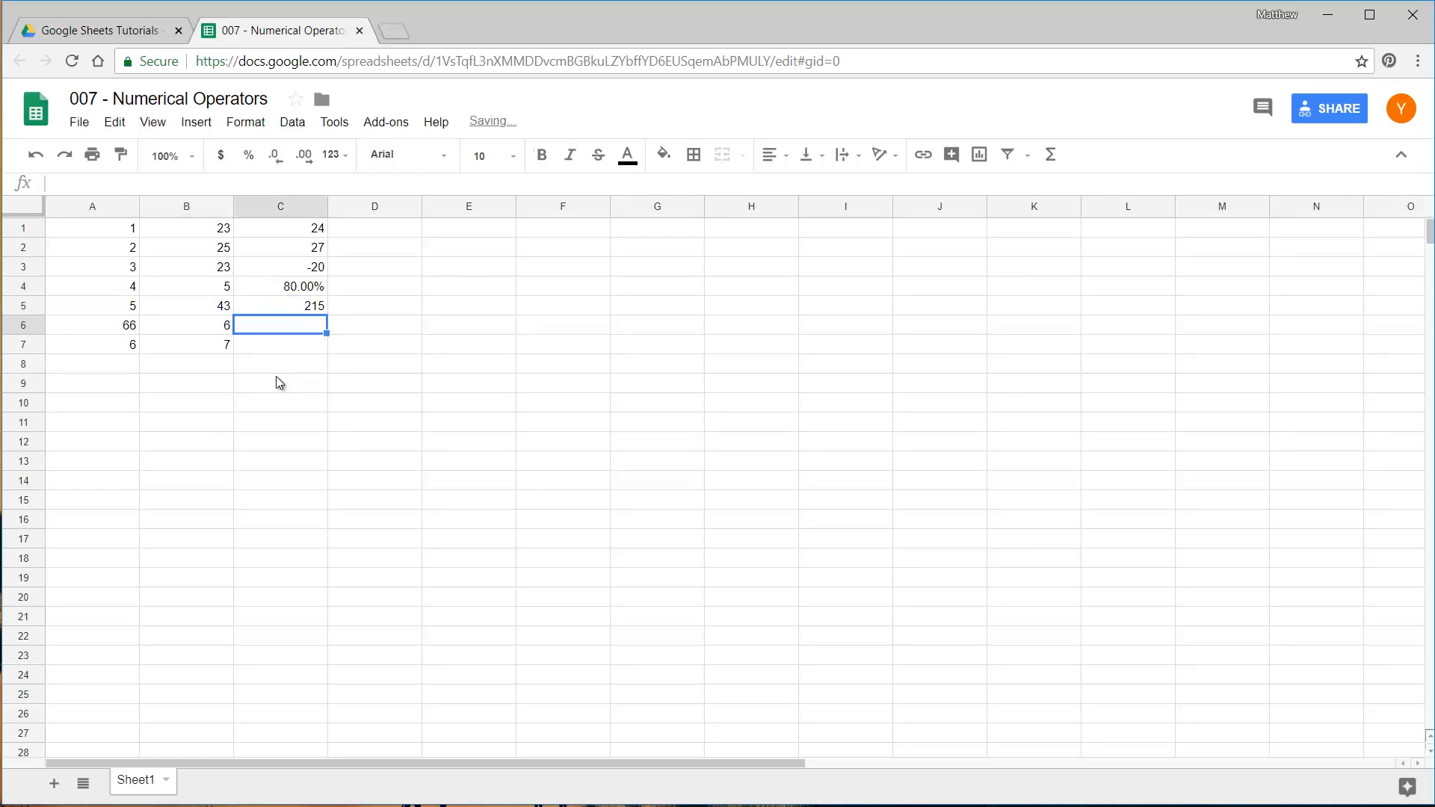
left_click(298, 307)
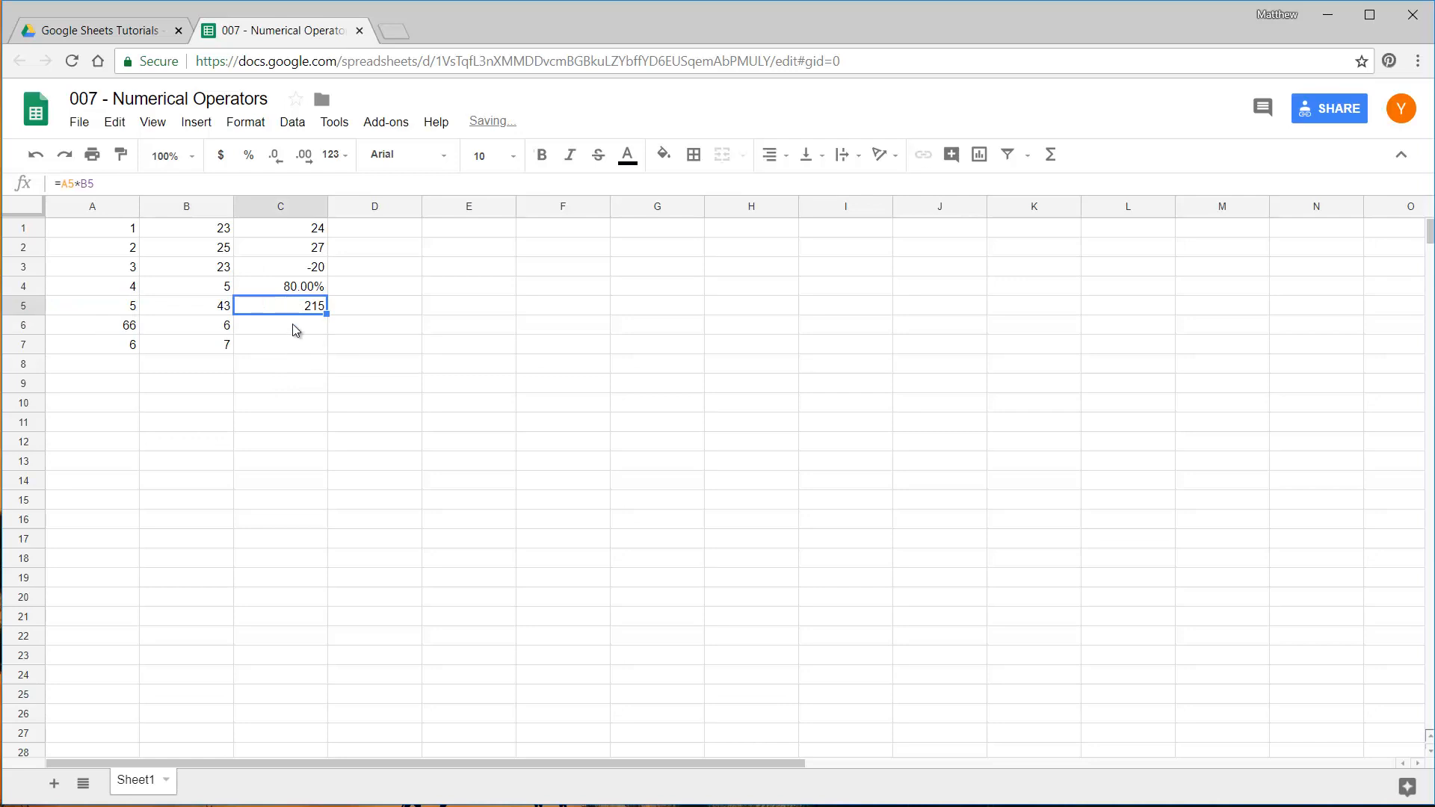
Build the combined formula =A6+B5-B4 in cell C6 from cell references and reselect the cell.
left_click(294, 325)
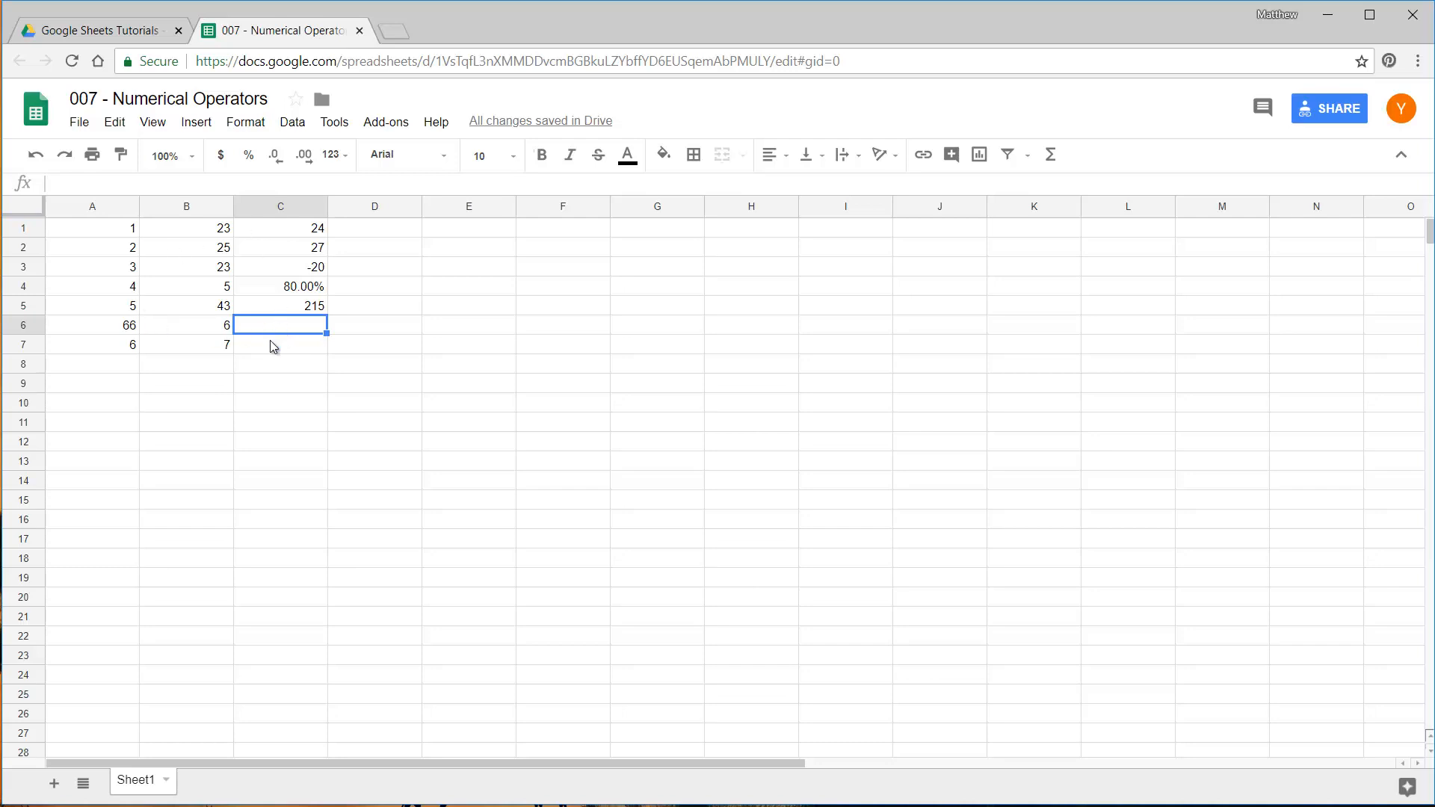
type("=")
key("Left")
key("Left")
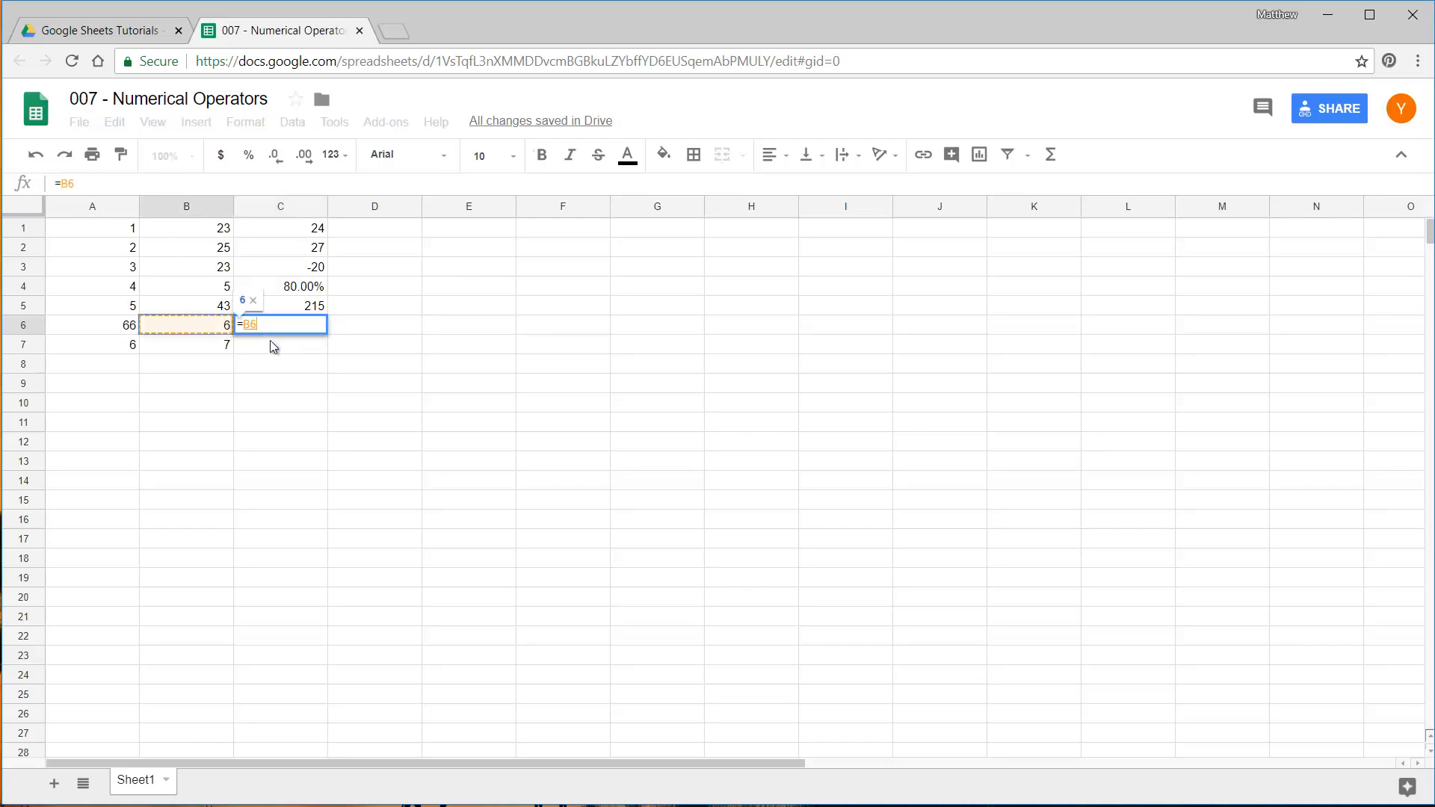
type("+")
key("Left")
key("Up")
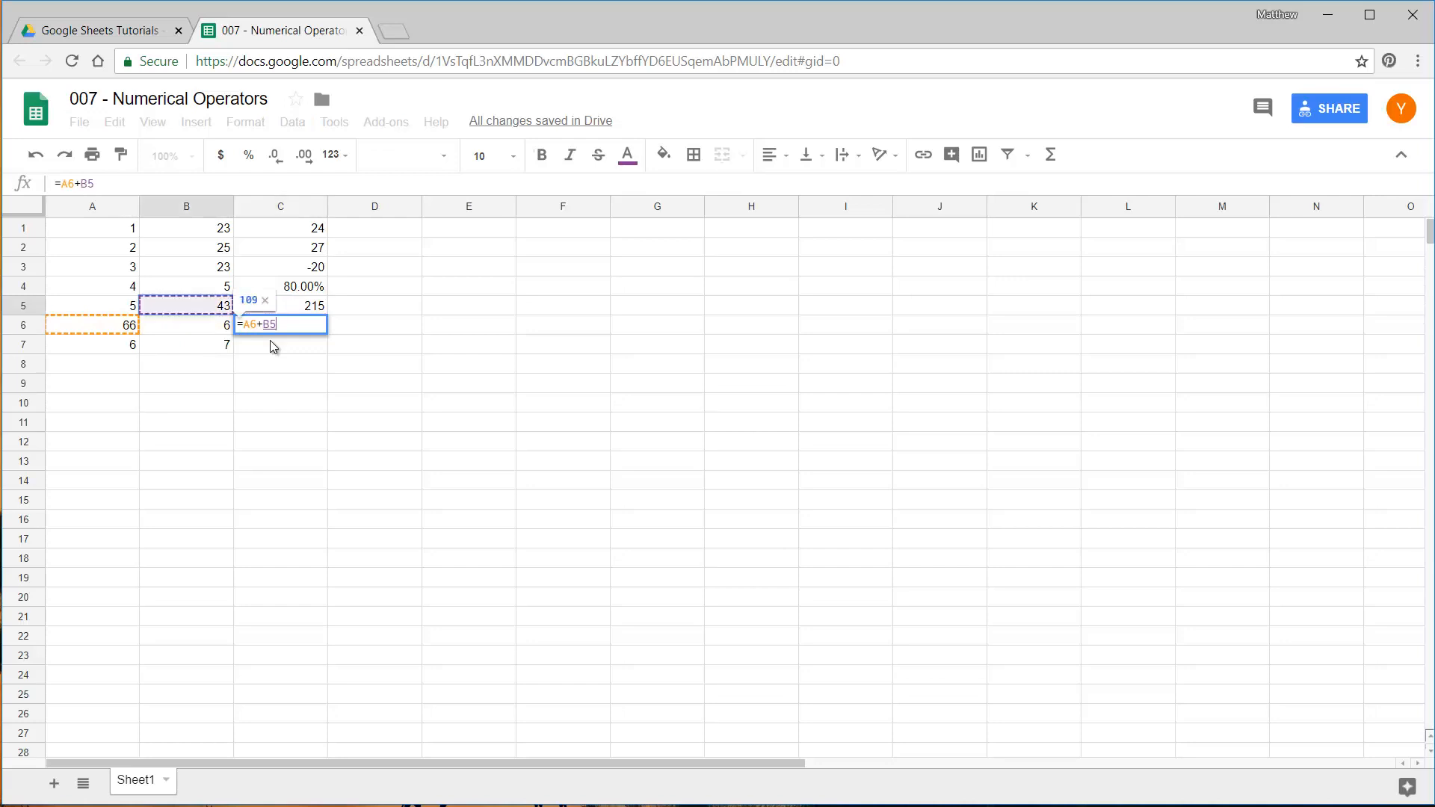
type("-")
key("Up")
key("Left")
key("Up")
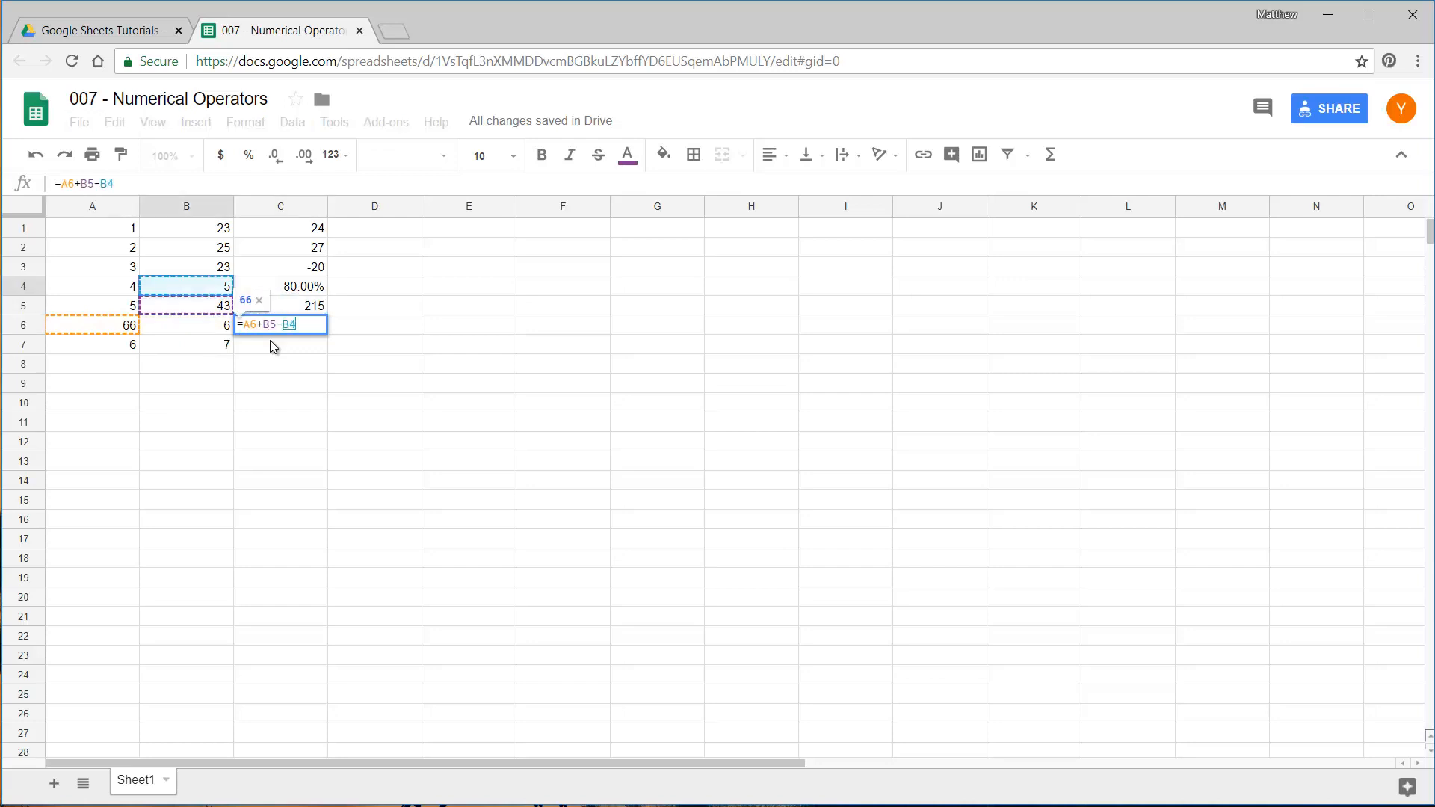
key("Return")
key("Up")
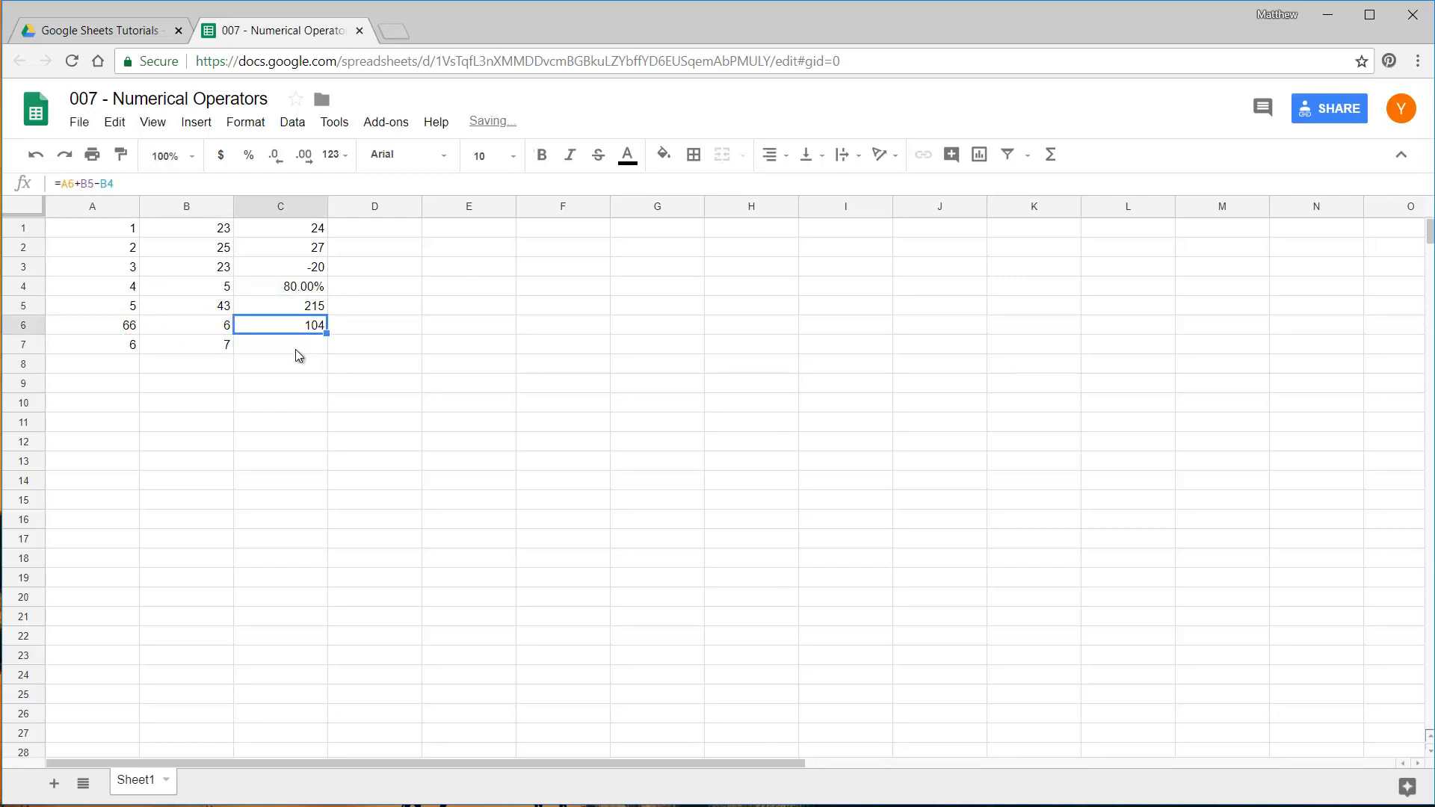
Build the mixed-operator formula =A6*B4-B7 in cell C7 from cell references and reselect the cell.
key("Down")
type("=")
key("Up")
key("Left")
key("Left")
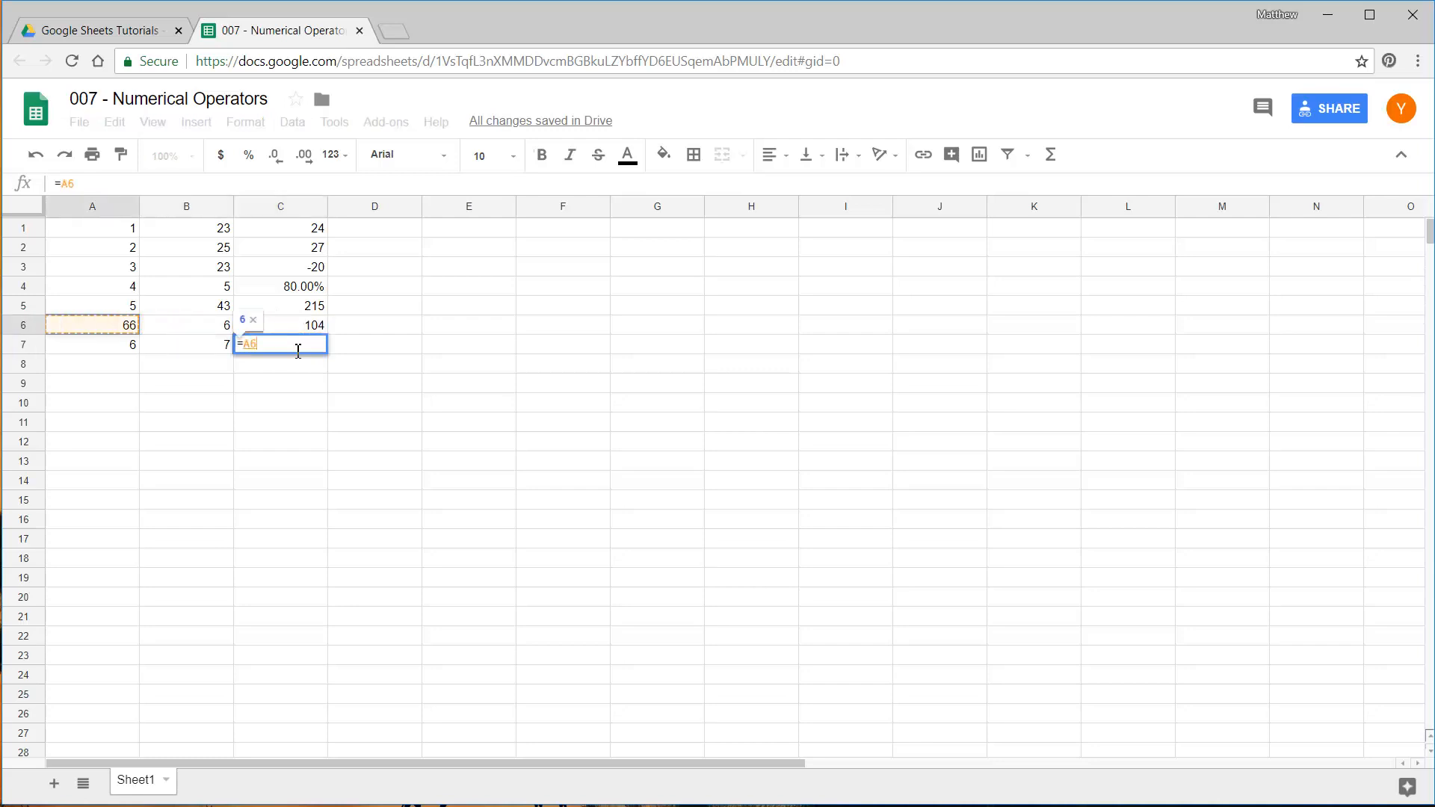
type("*")
key("Up")
key("Up")
key("Left")
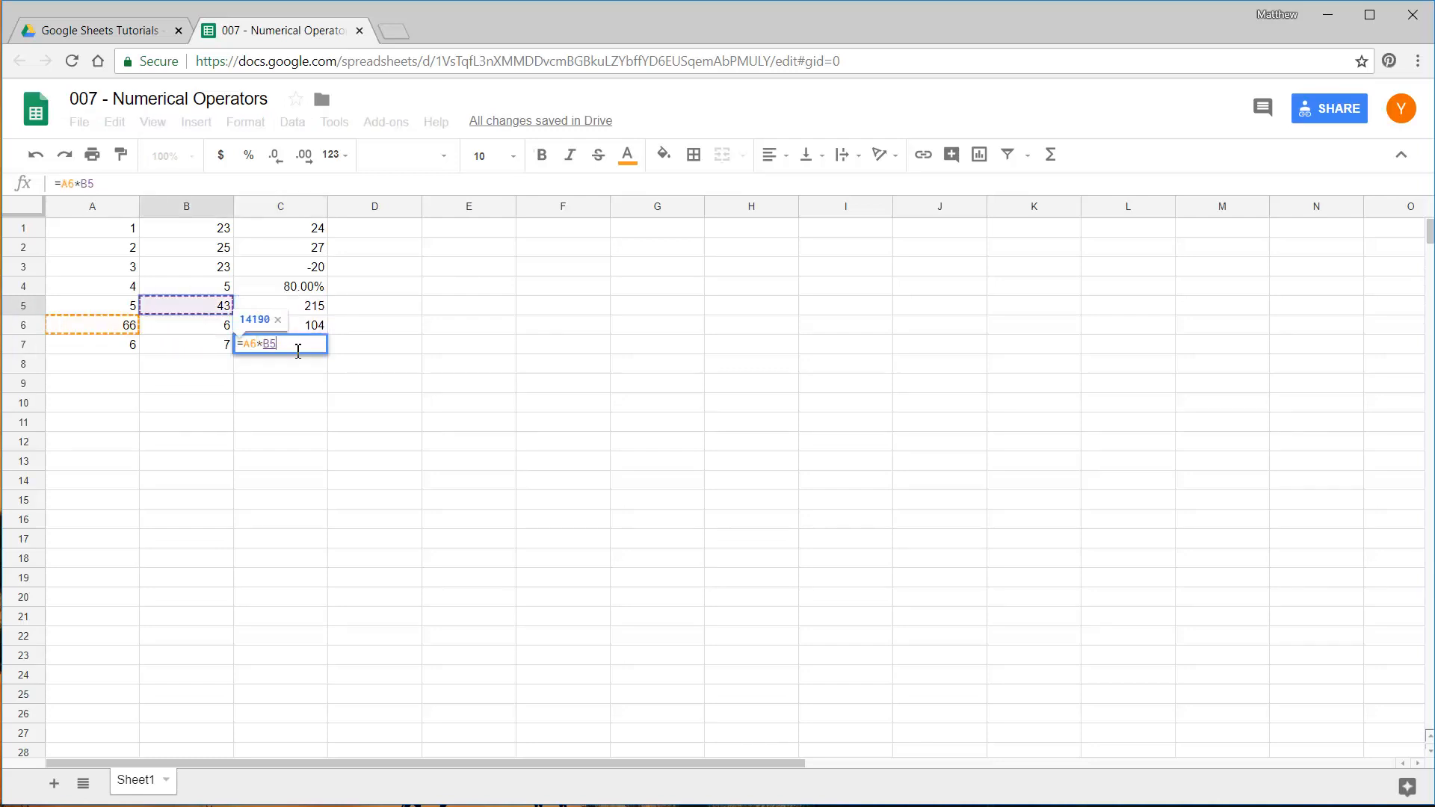
key("Up")
type("-")
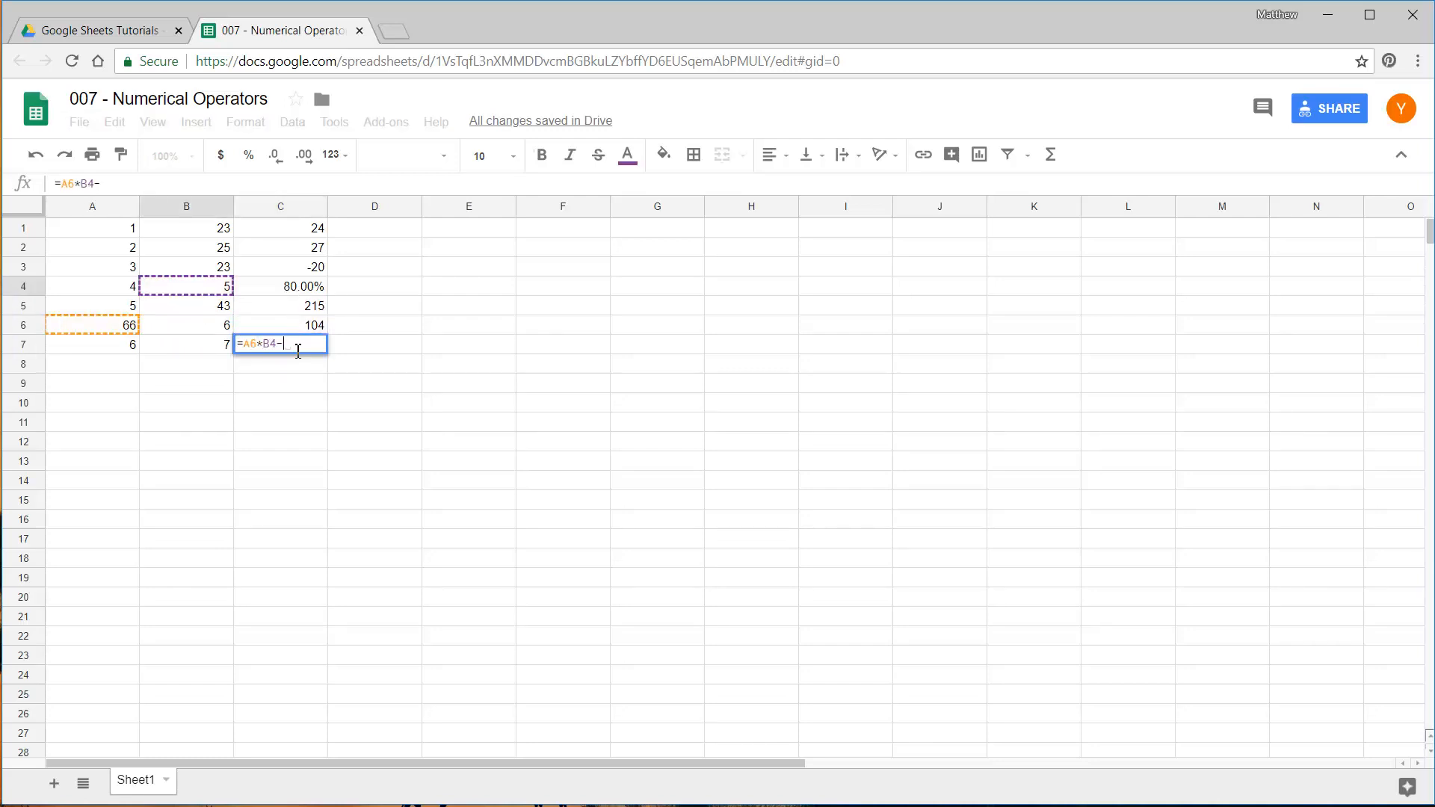
key("Left")
key("Return")
left_click(296, 349)
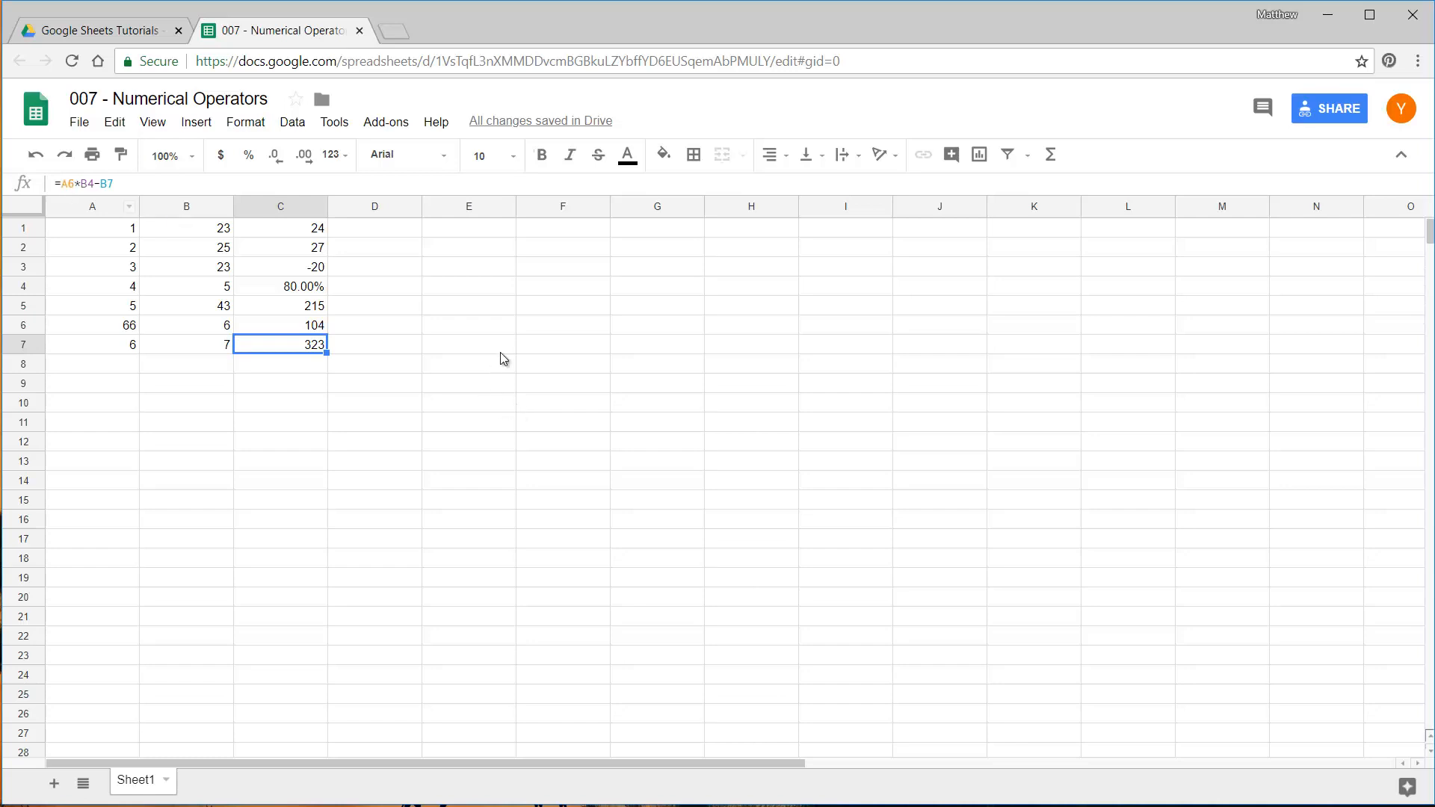
Start an order-of-operations list in column E with Brackets in E3 and Over in E4.
left_click(506, 271)
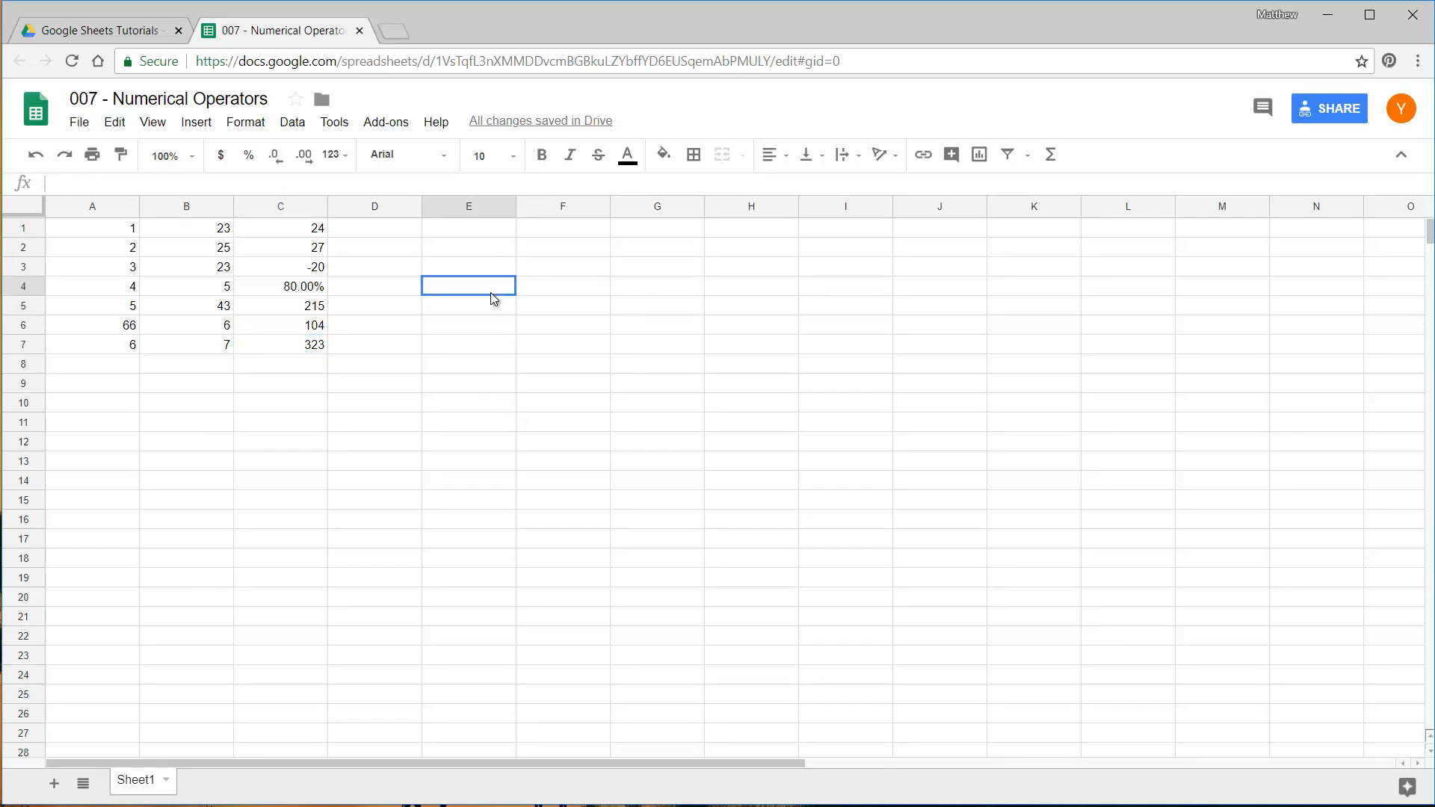
left_click(494, 272)
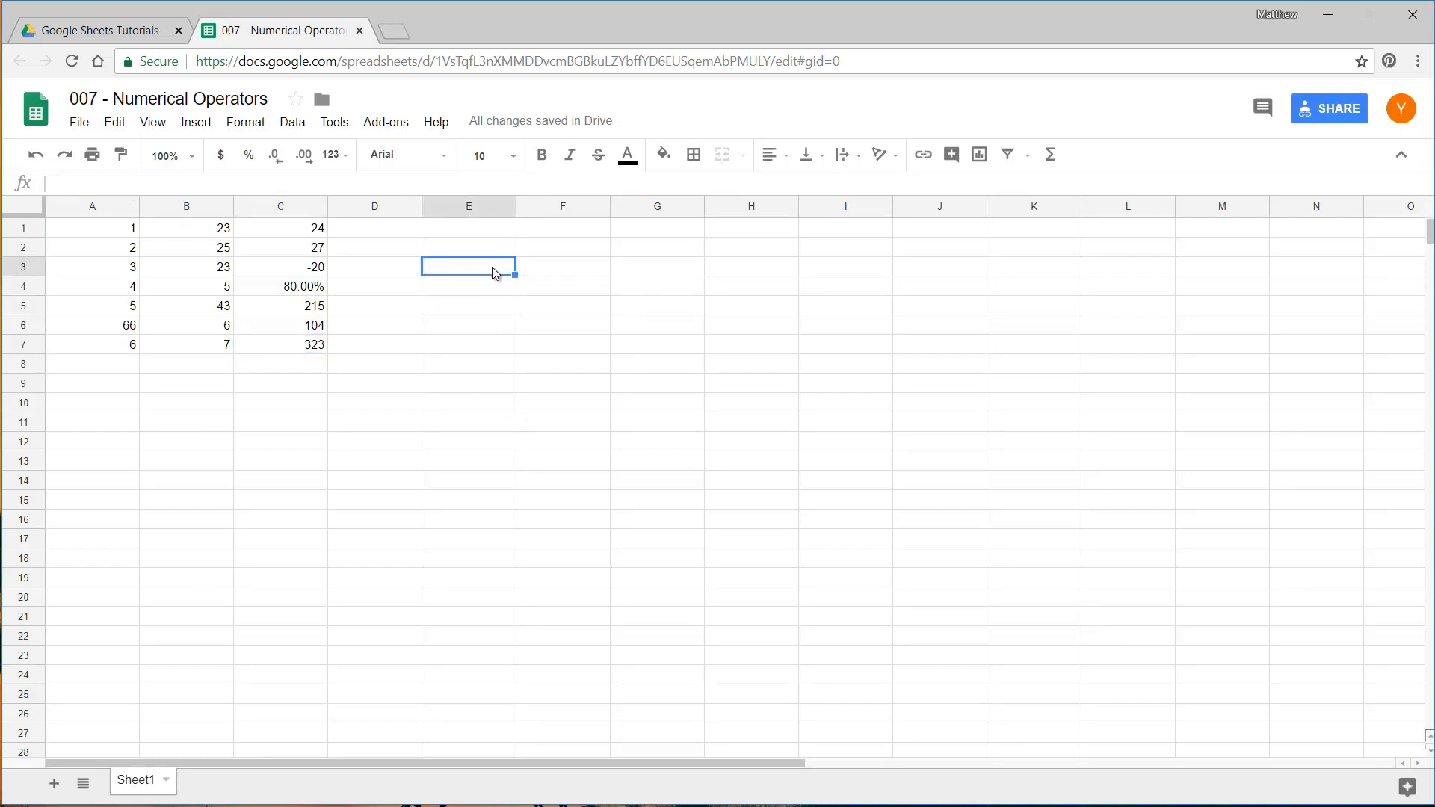
type("Brackets")
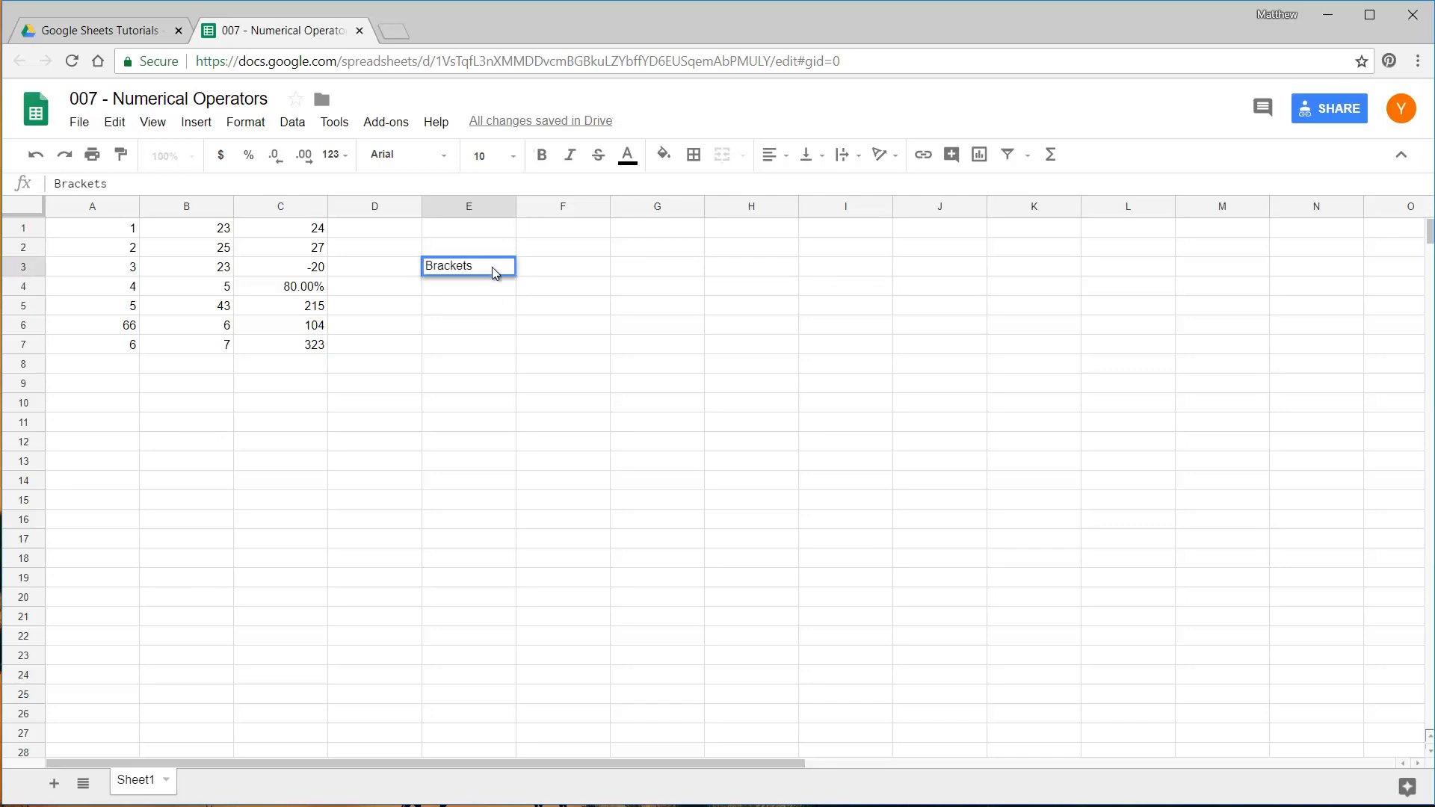
key("Return")
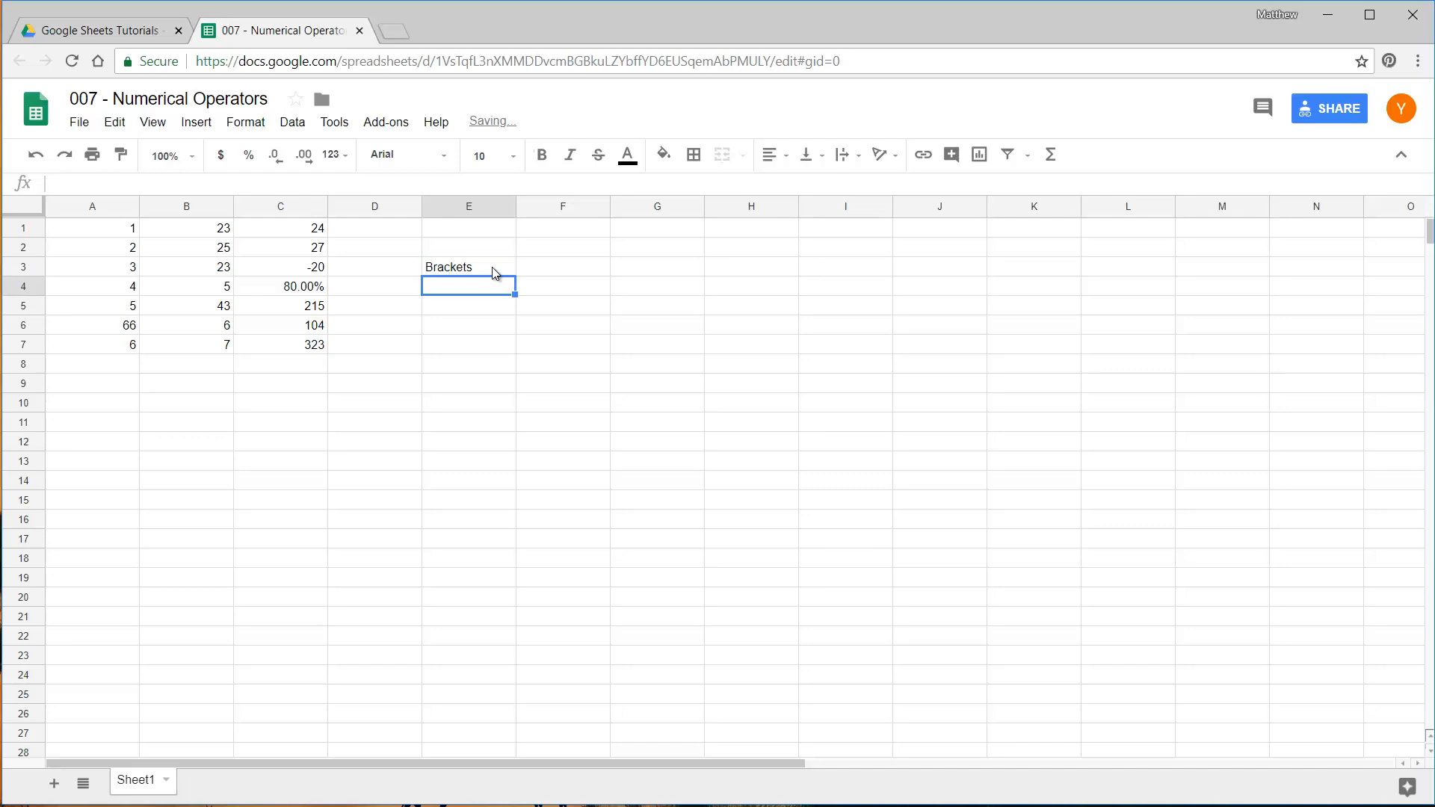
type("Over")
key("Return")
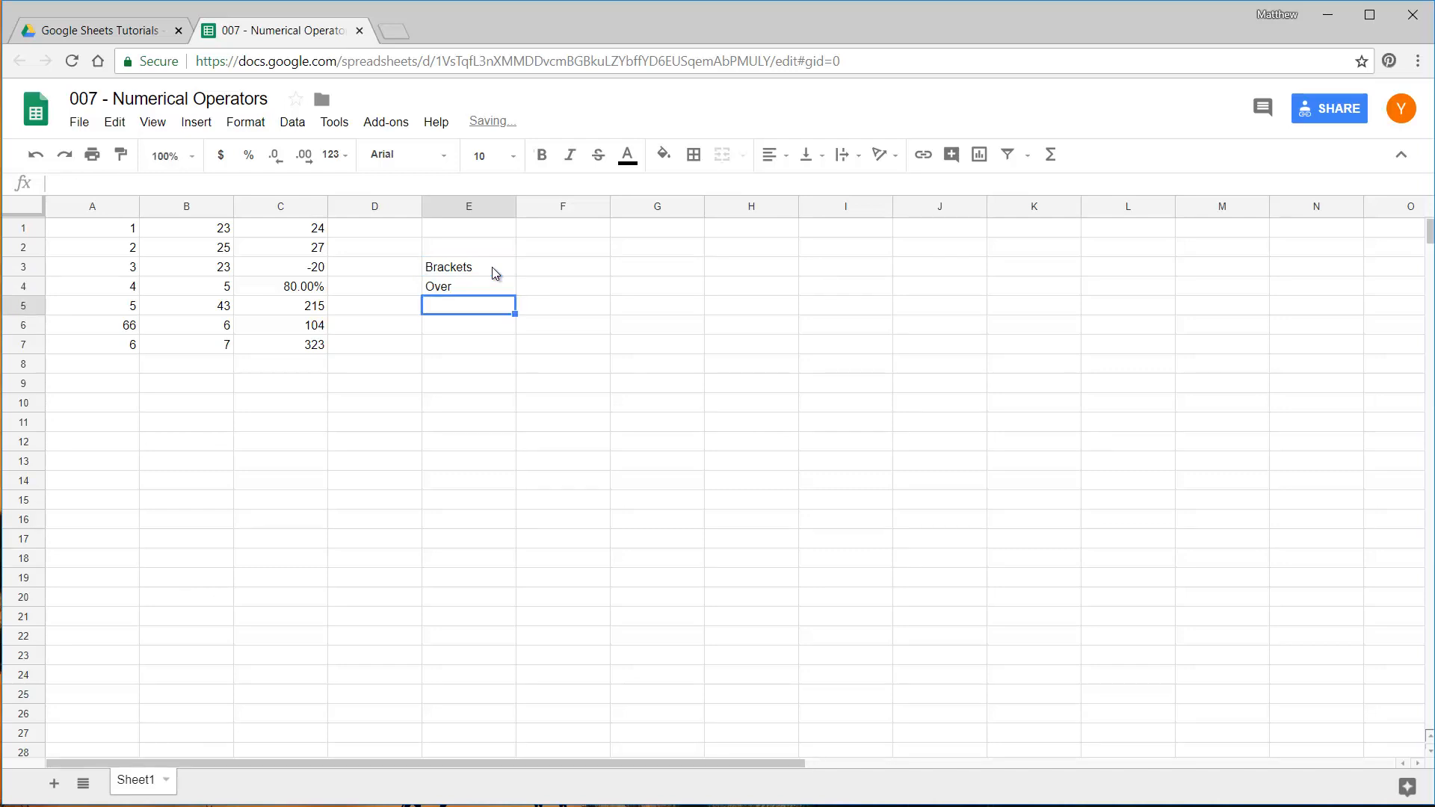
Continue the order-of-operations list with Division in E5 and Multiplication in E6.
type("M")
key("BackSpace")
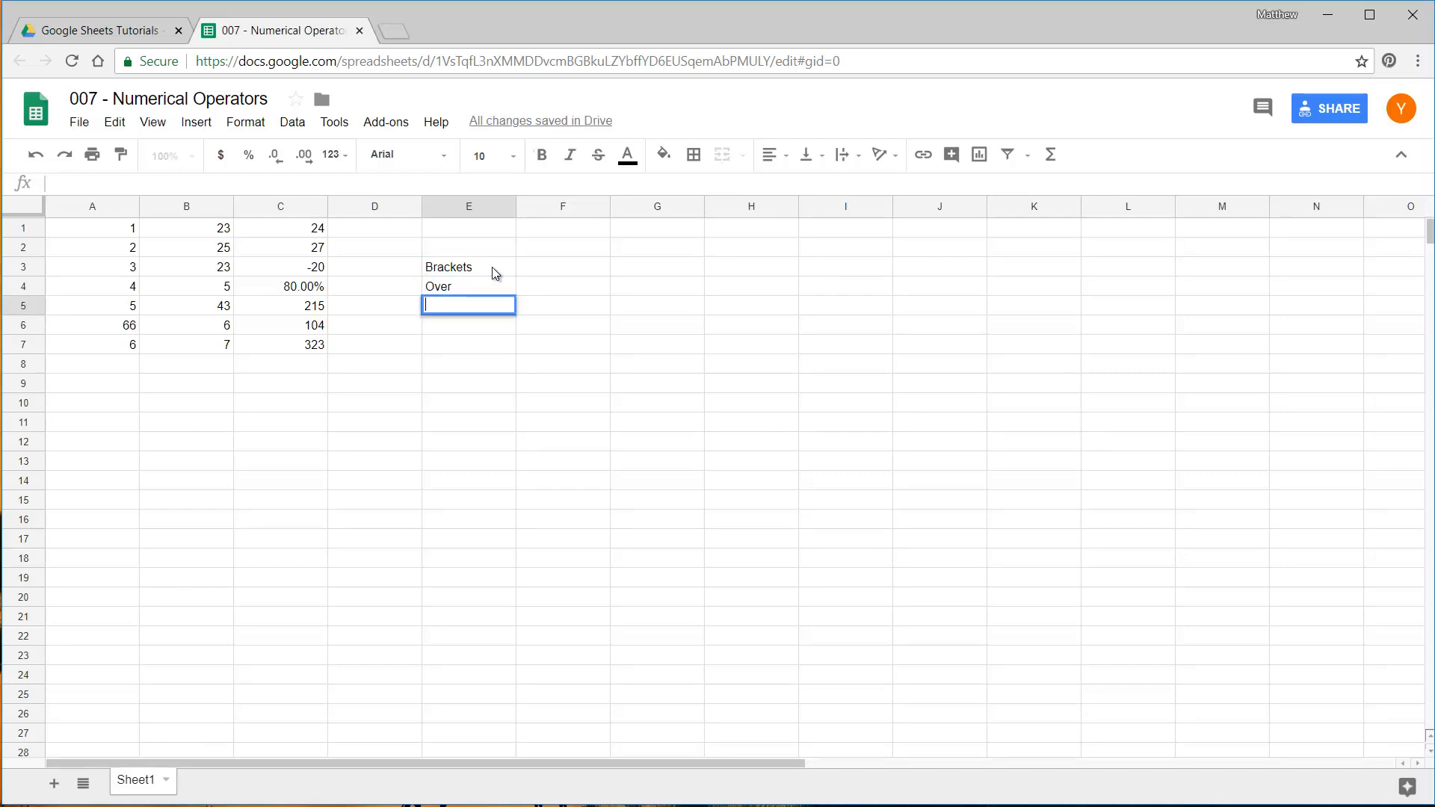
type("Division")
key("Return")
type("Mu")
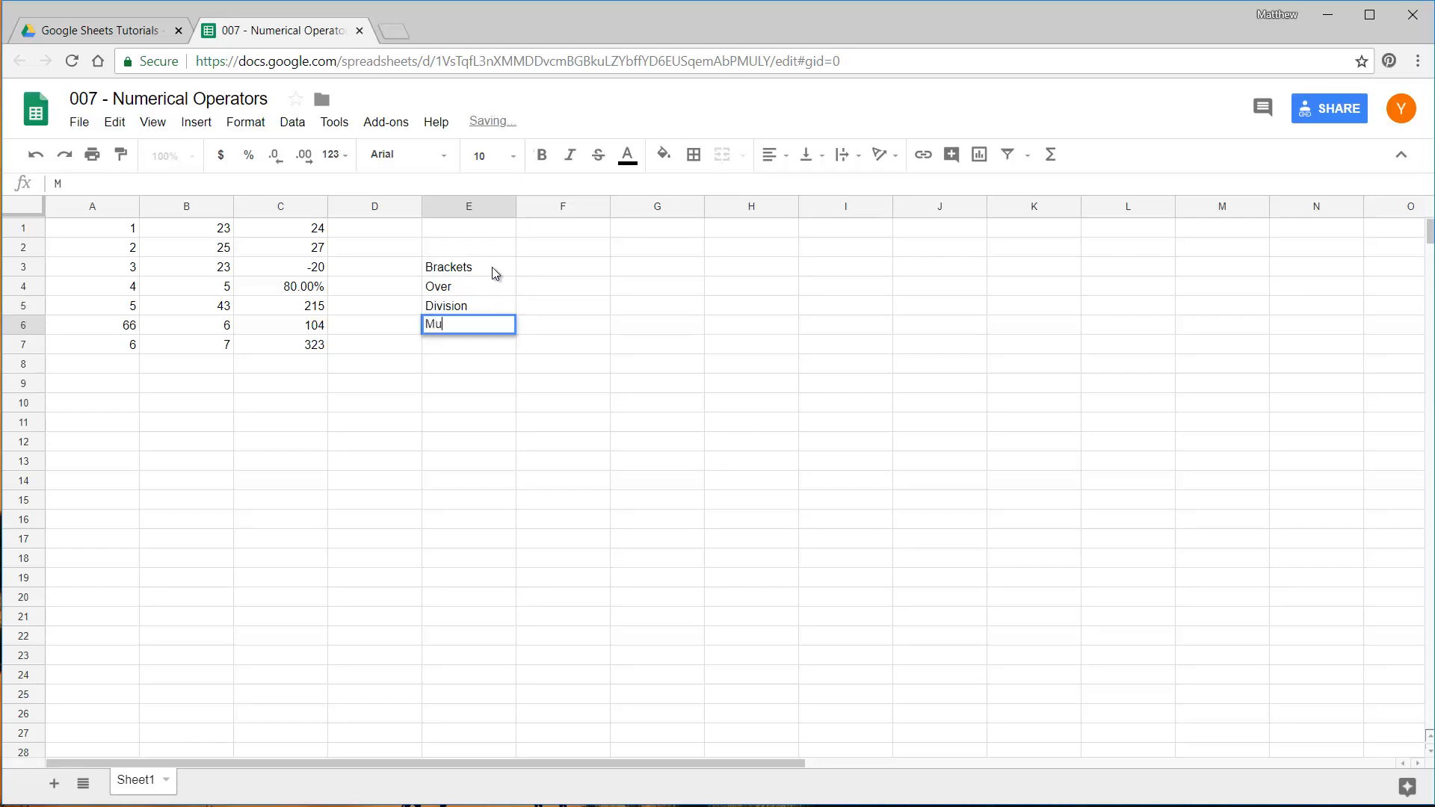
type("ltiplication")
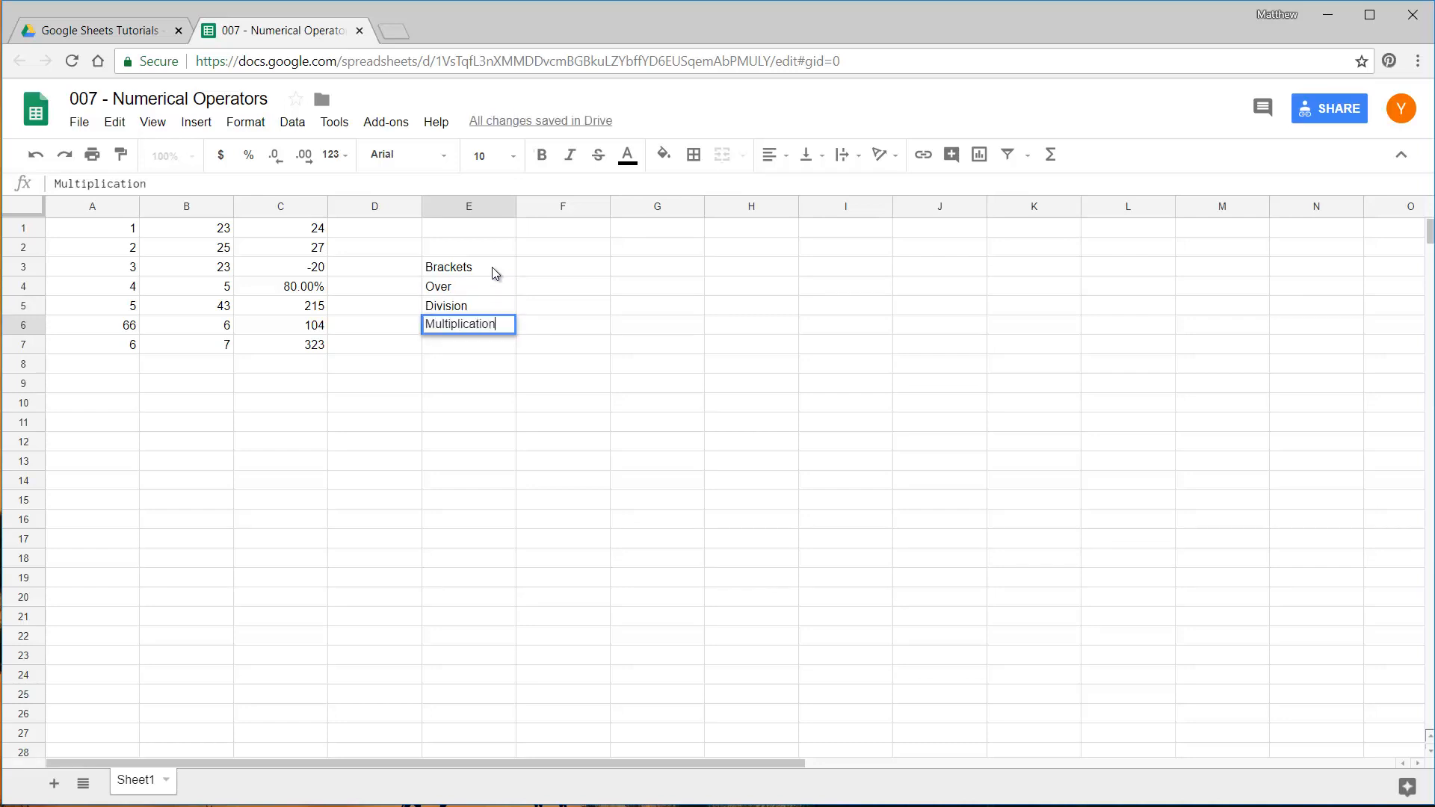
key("Return")
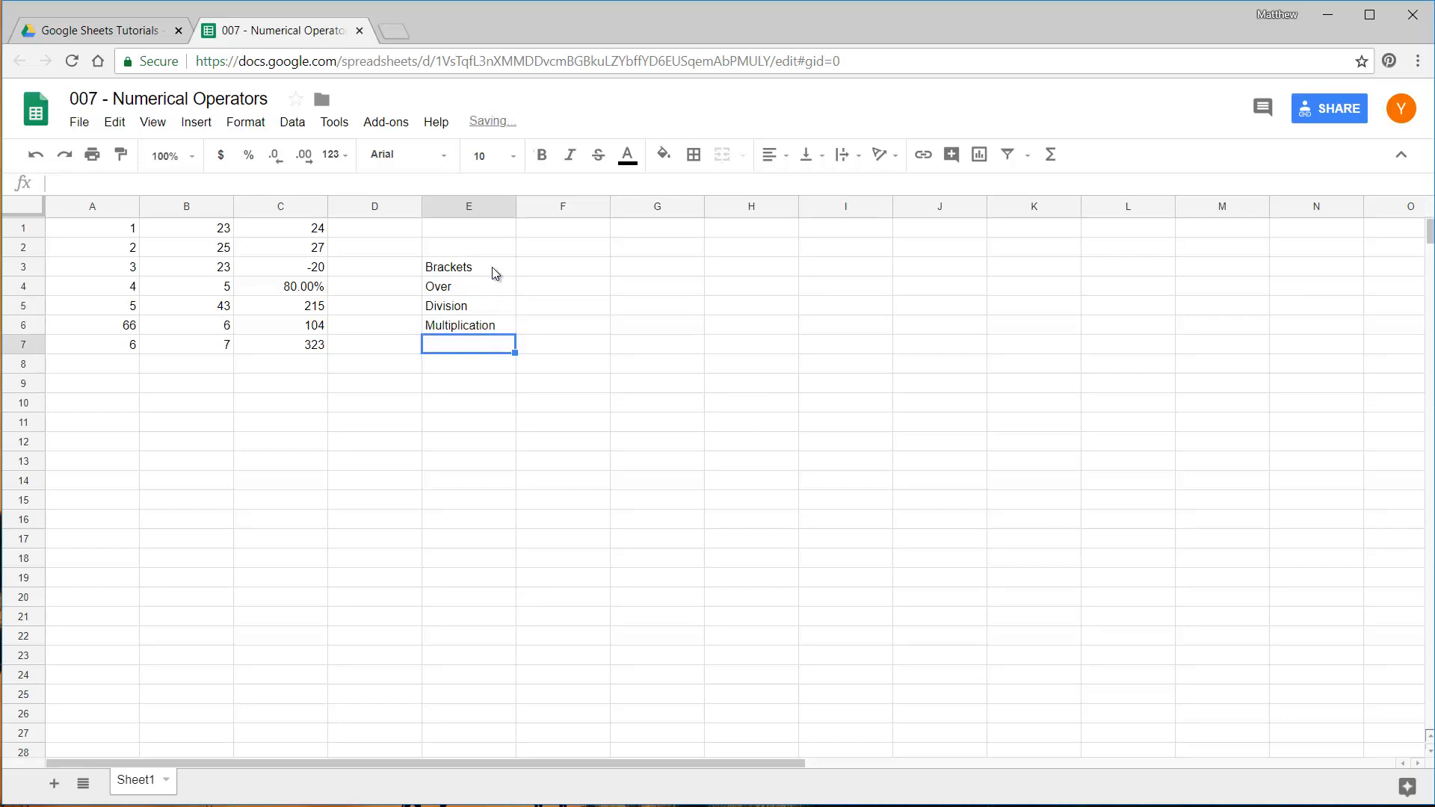
Complete the order-of-operations list with Addition in E7 and Subtraction in E8.
type("Addition")
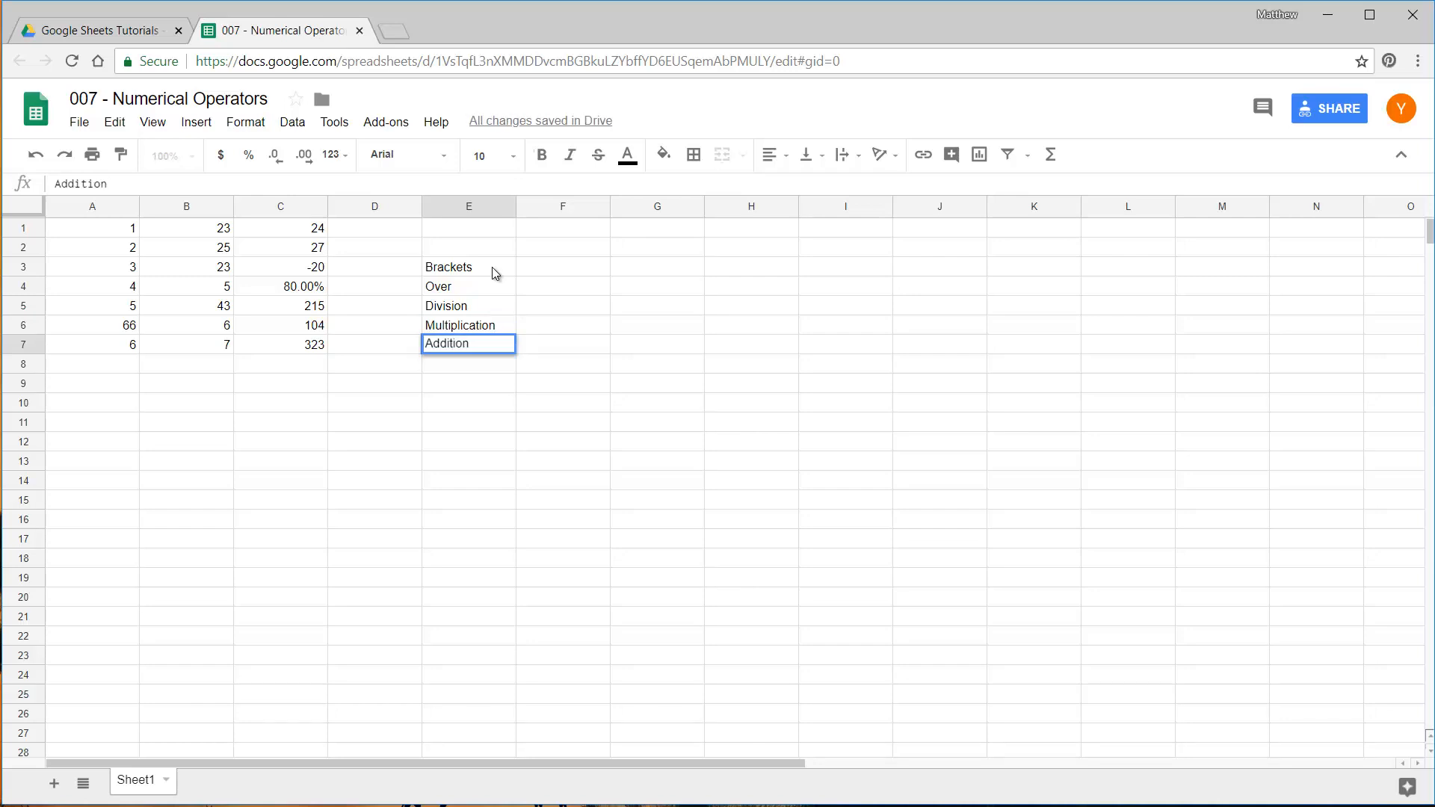
key("Return")
type("Subtra")
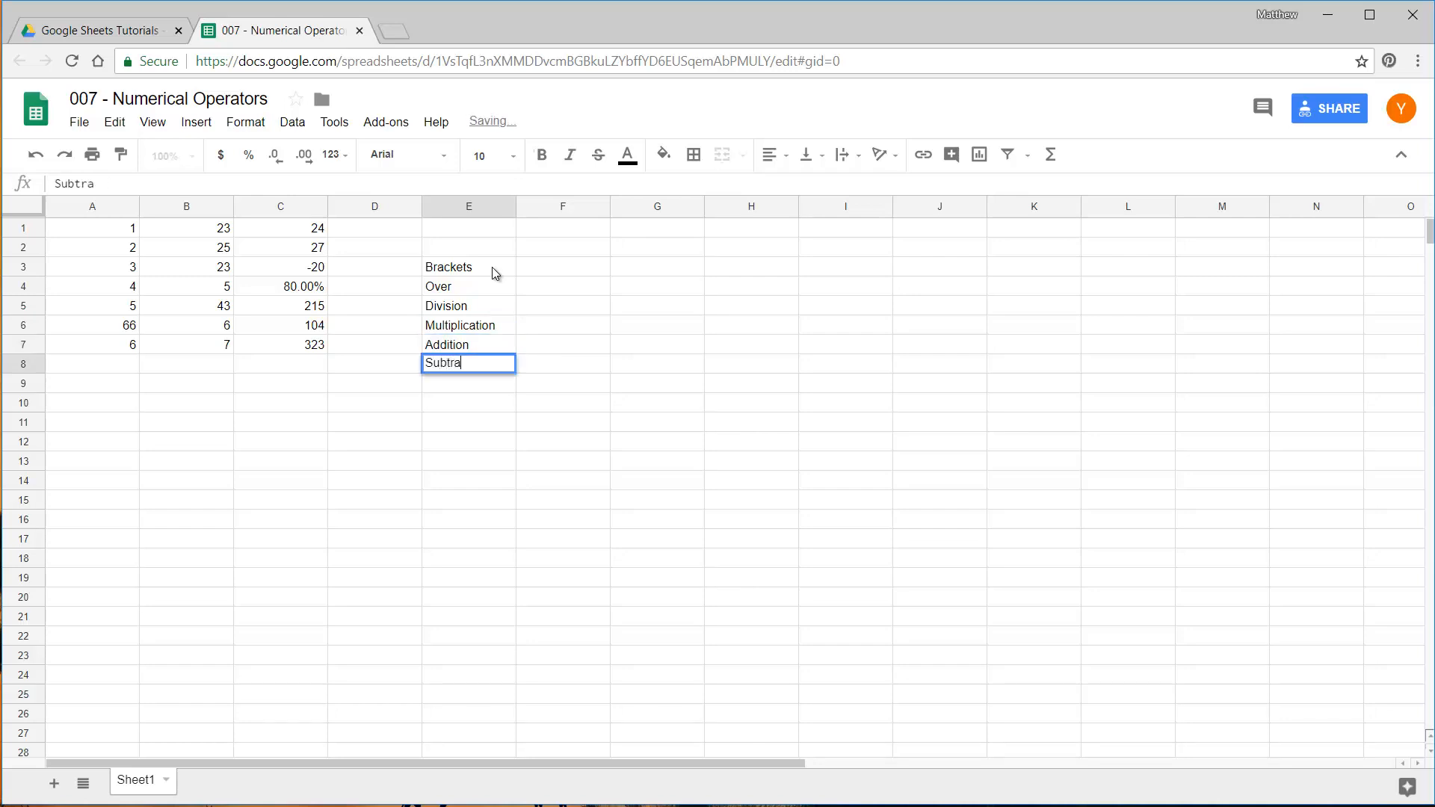
type("ction")
key("Return")
Enter Indices in cell F4 as the alternative term beside Over.
left_click(550, 296)
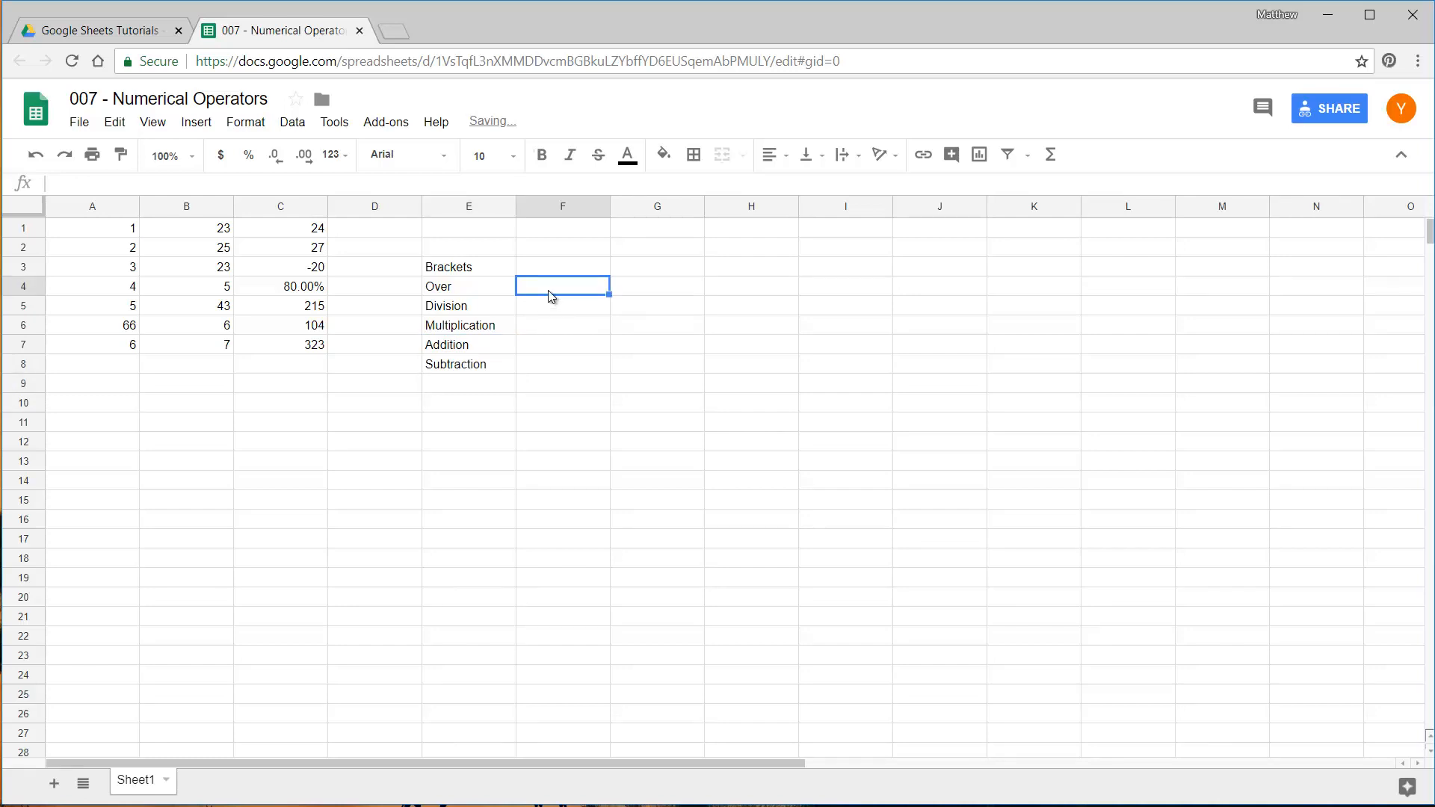
type("Indices")
left_click(678, 299)
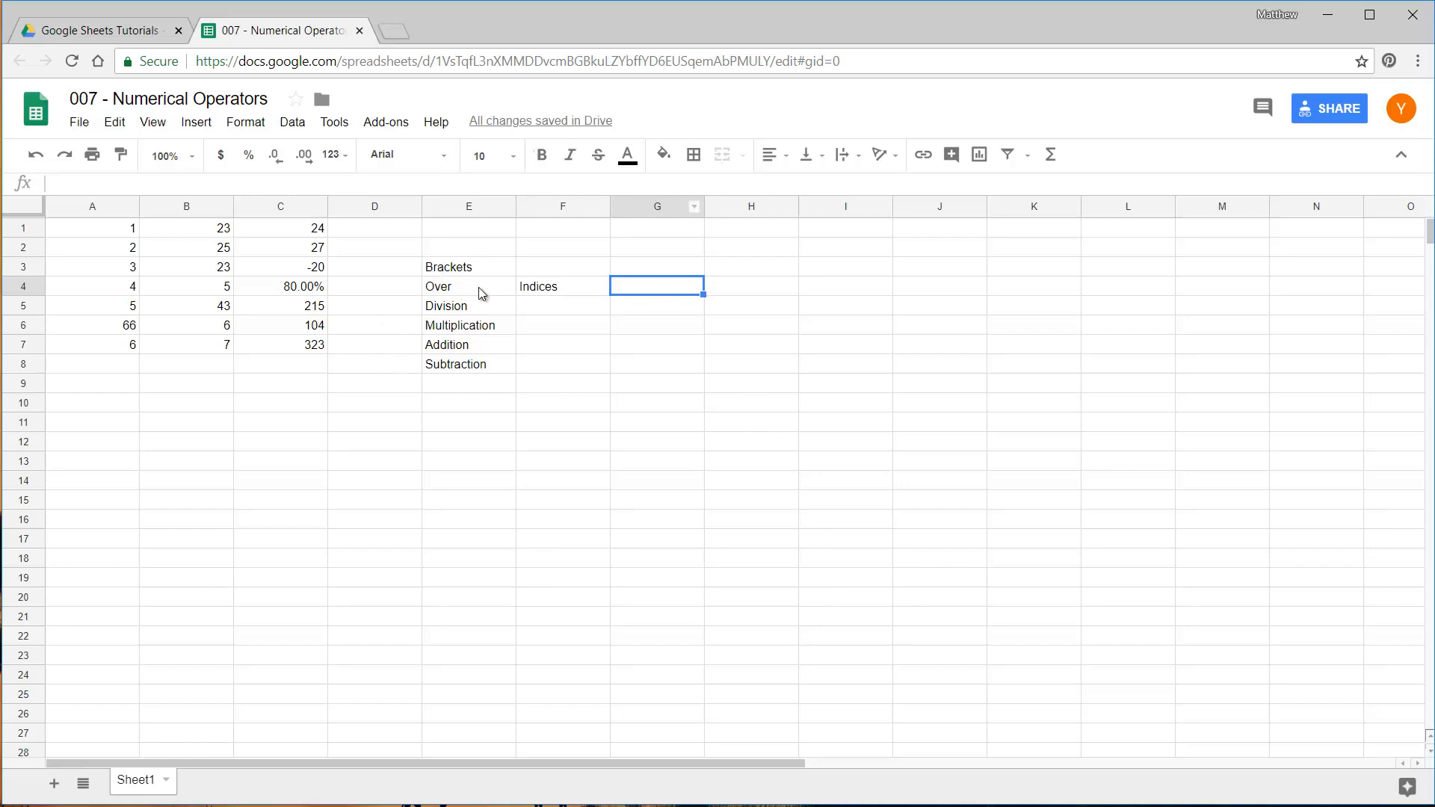
left_click(557, 291)
left_click(490, 290)
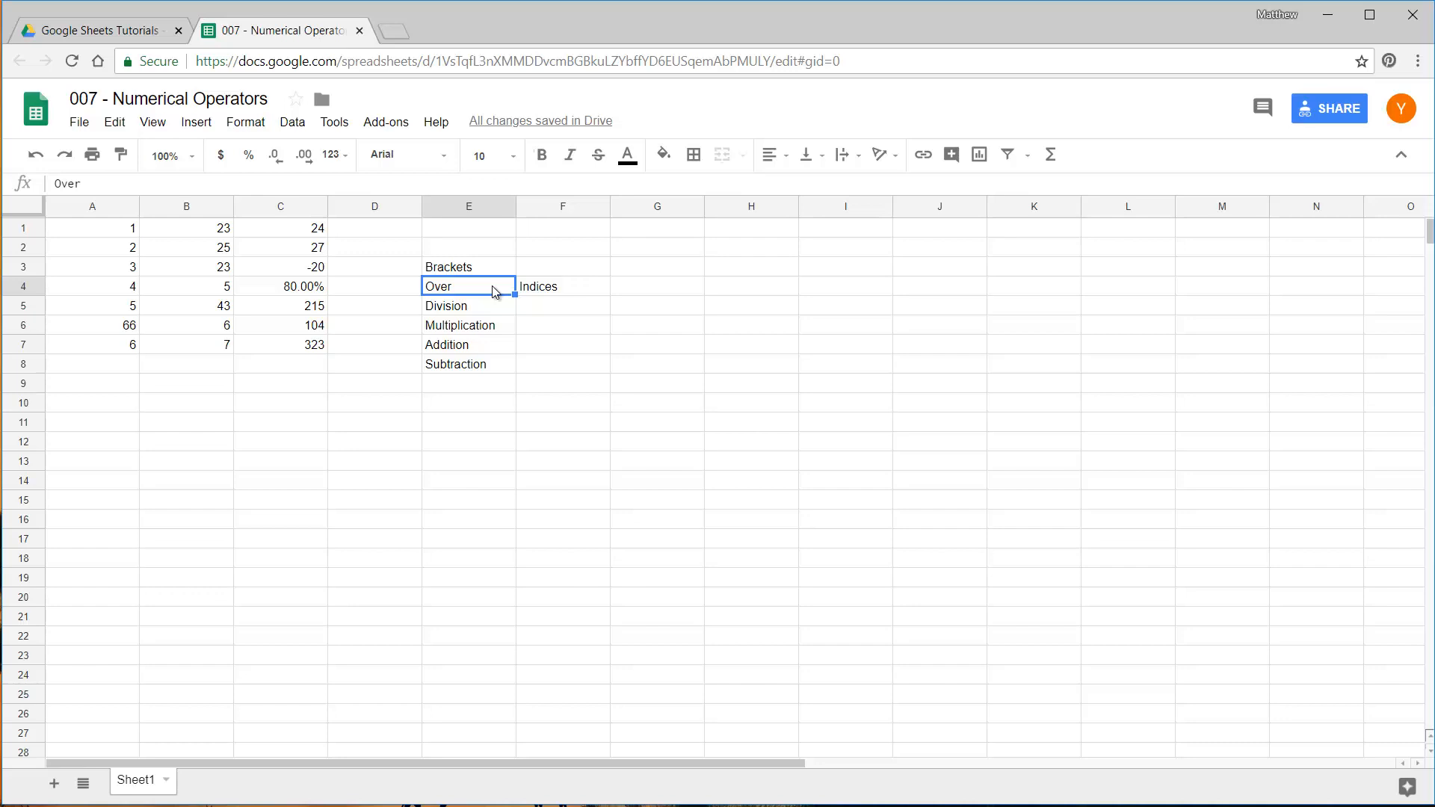
left_click(538, 290)
left_click_drag(527, 292, 473, 291)
left_click(527, 346)
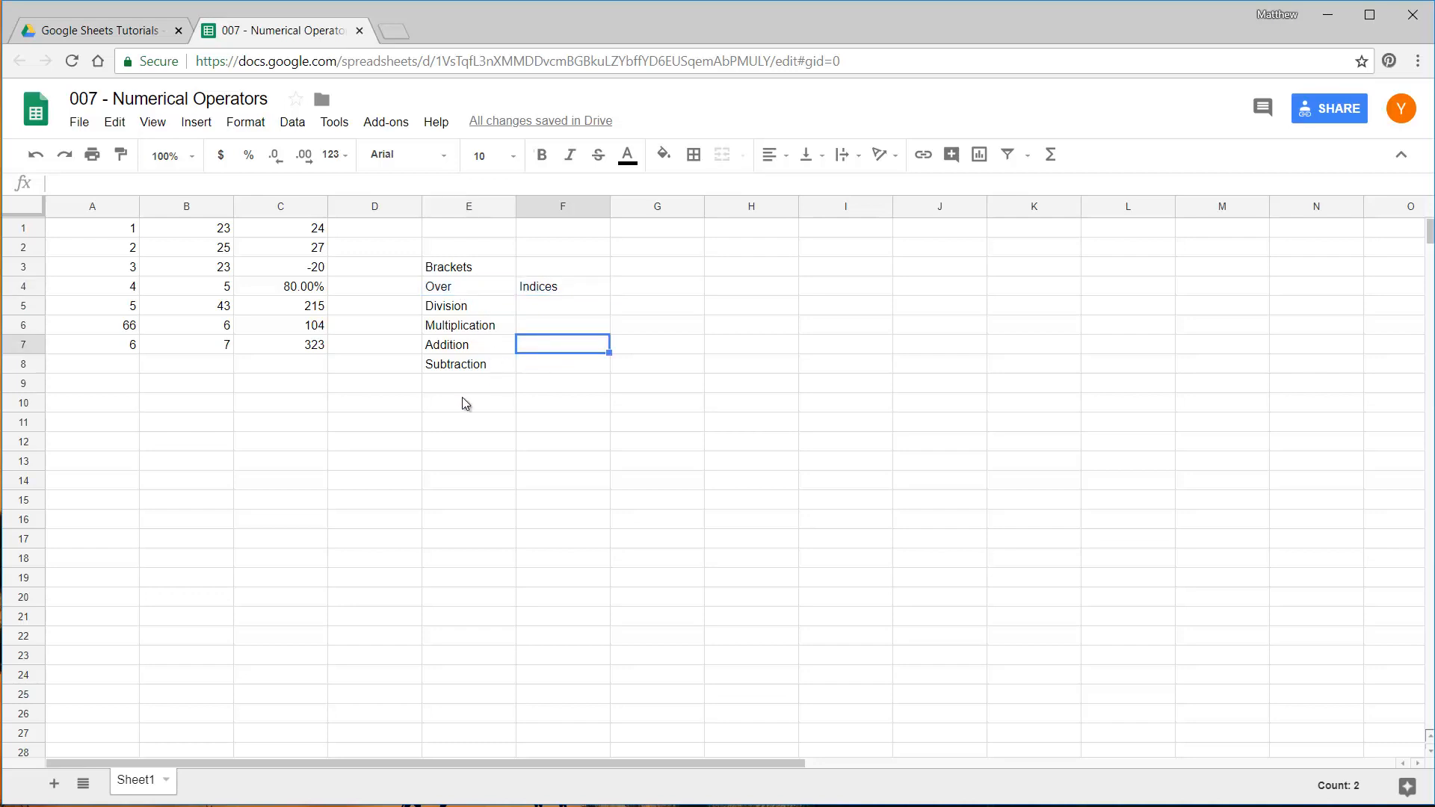
Review the order-of-operations list in E3:E8, including the Over and Indices entries in row 4.
left_click(376, 403)
left_click_drag(472, 290, 544, 288)
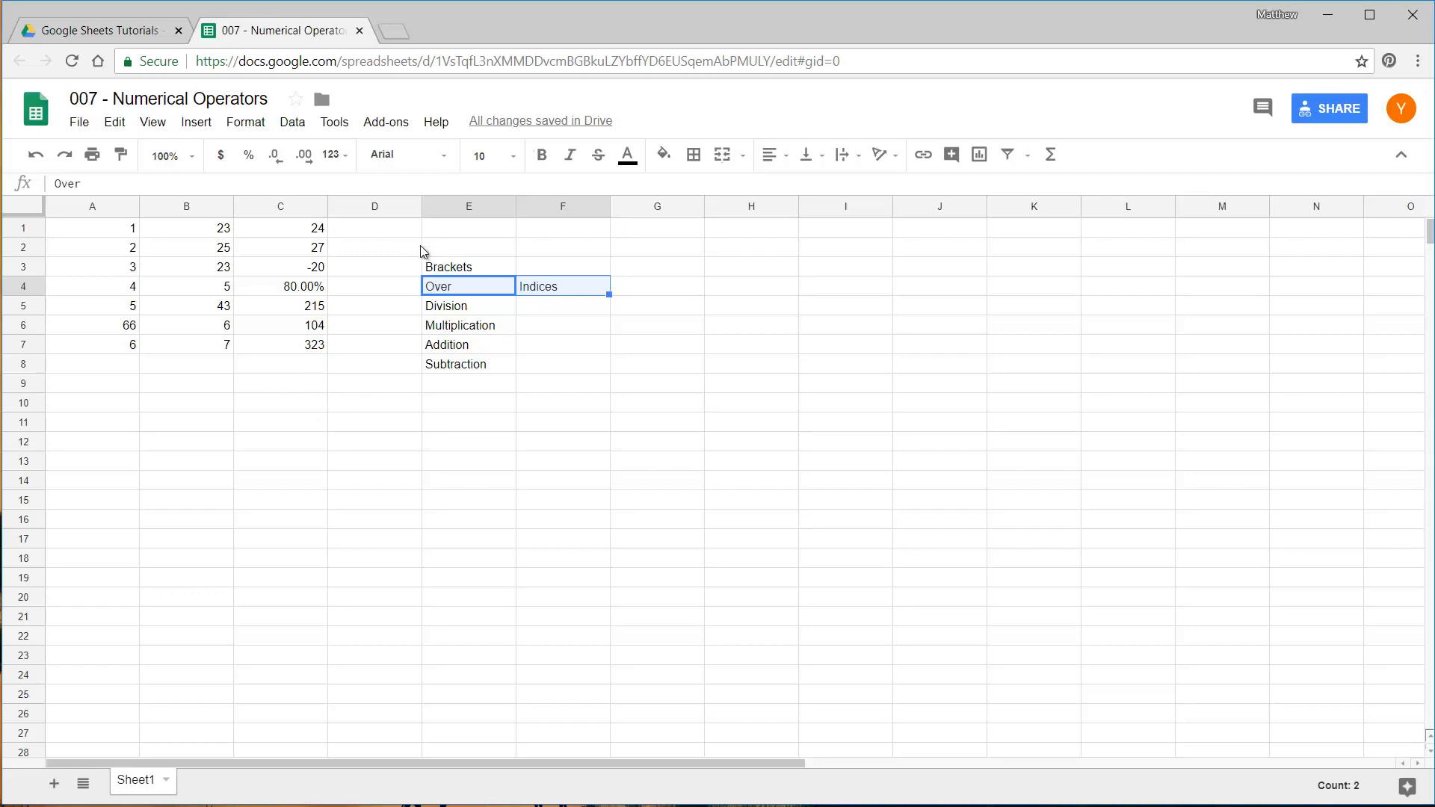
left_click(467, 270)
left_click(463, 292)
left_click_drag(474, 309, 464, 365)
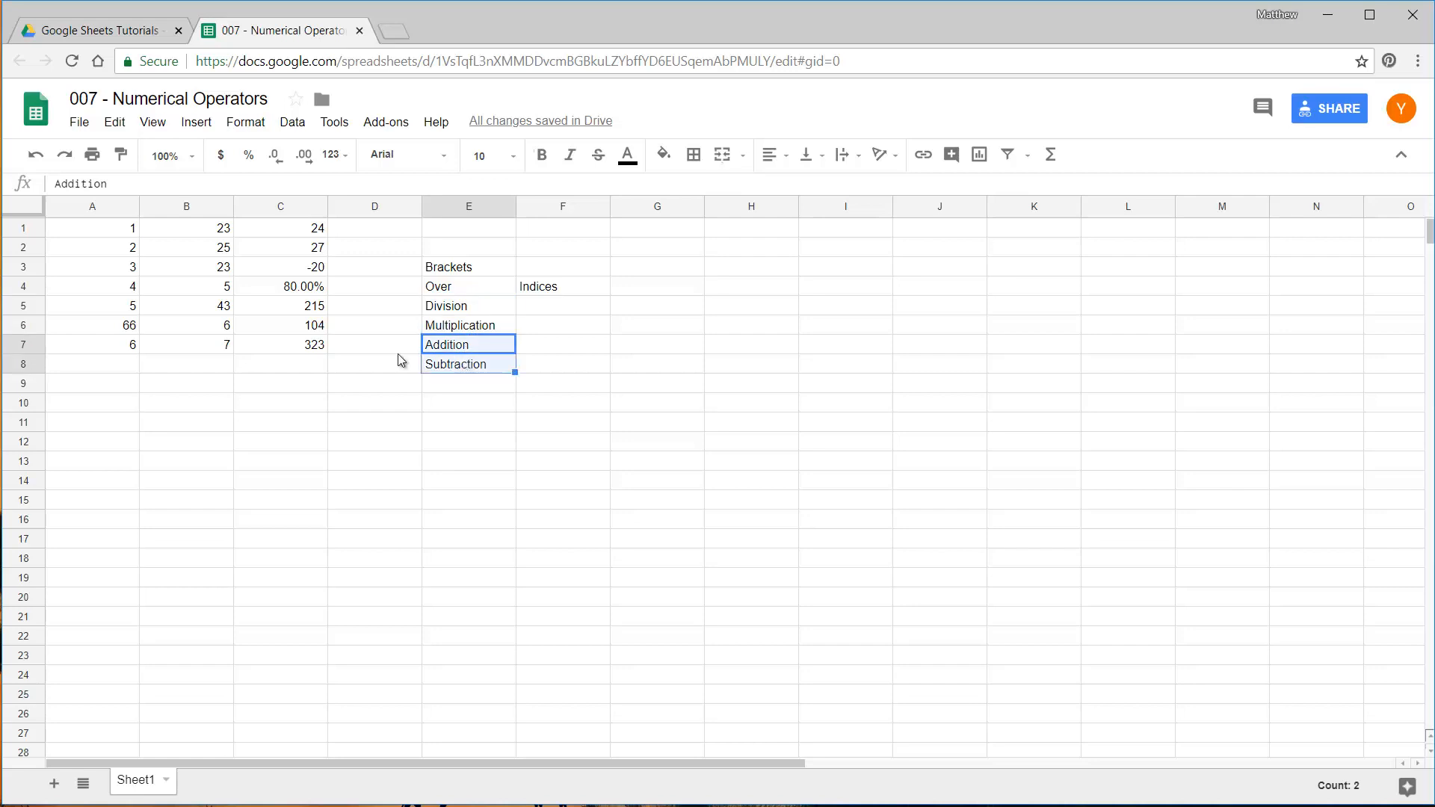
Add brackets around the subtraction in the C7 formula, making it =A6*(B4-B7).
left_click(290, 349)
left_click(135, 187)
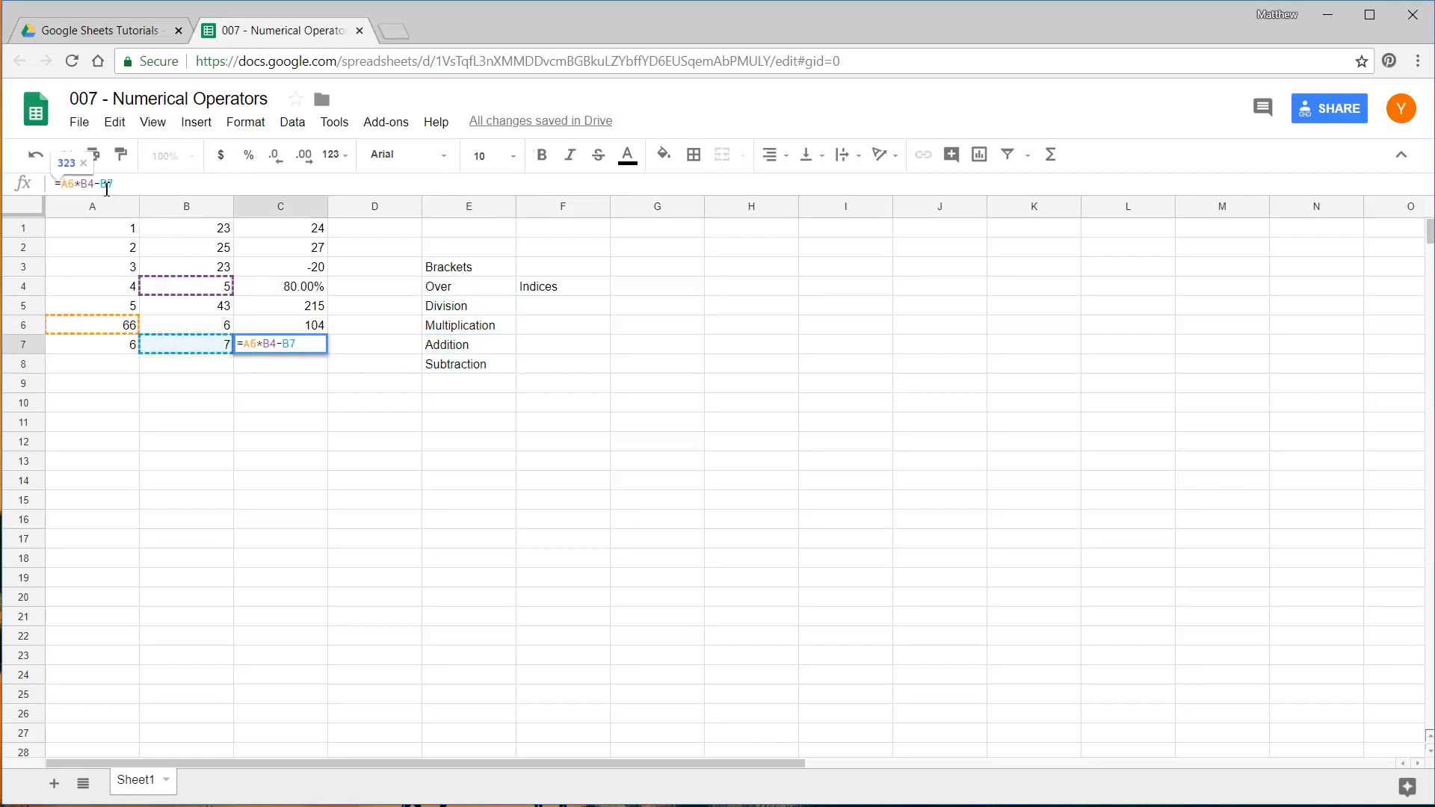
left_click_drag(96, 185, 62, 185)
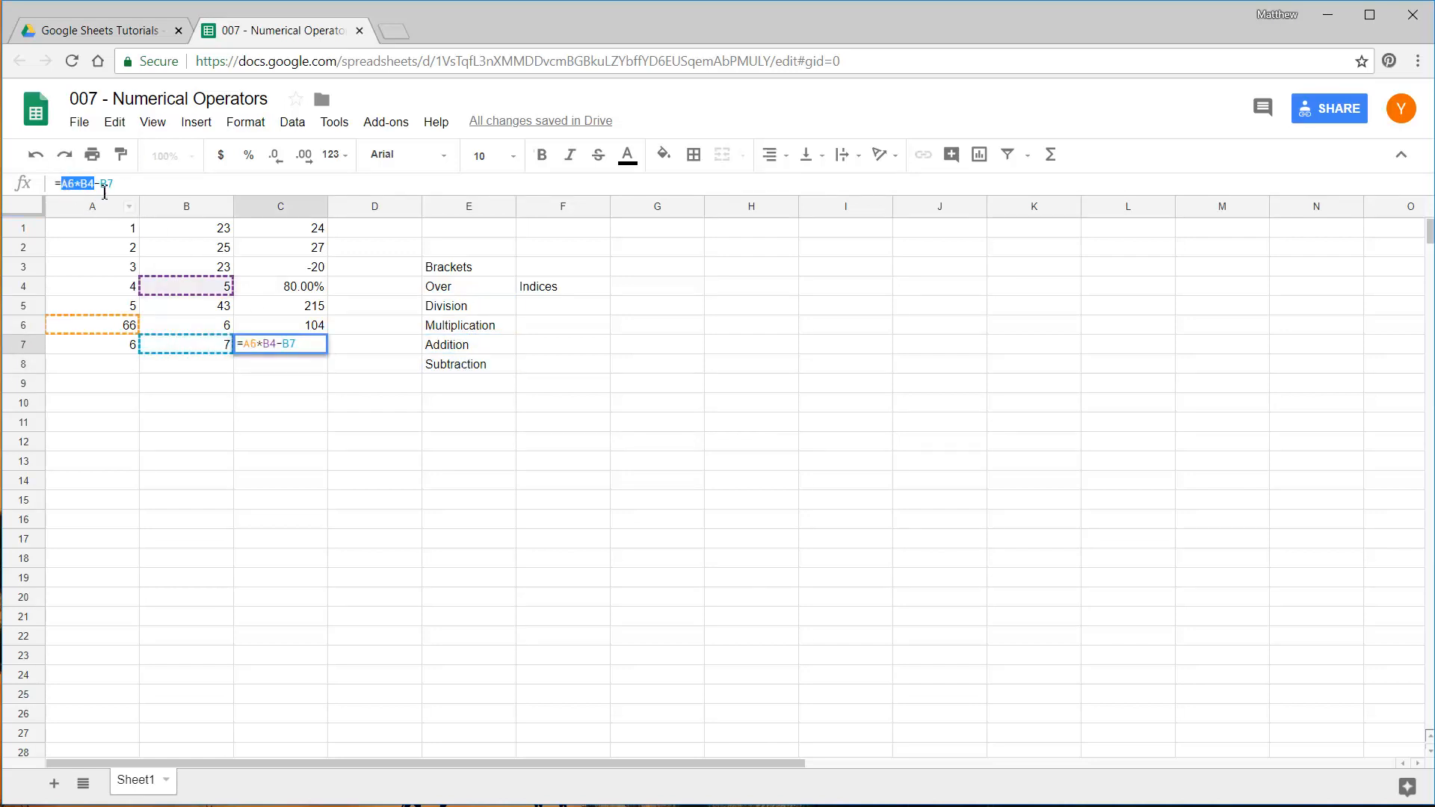
double_click(106, 184)
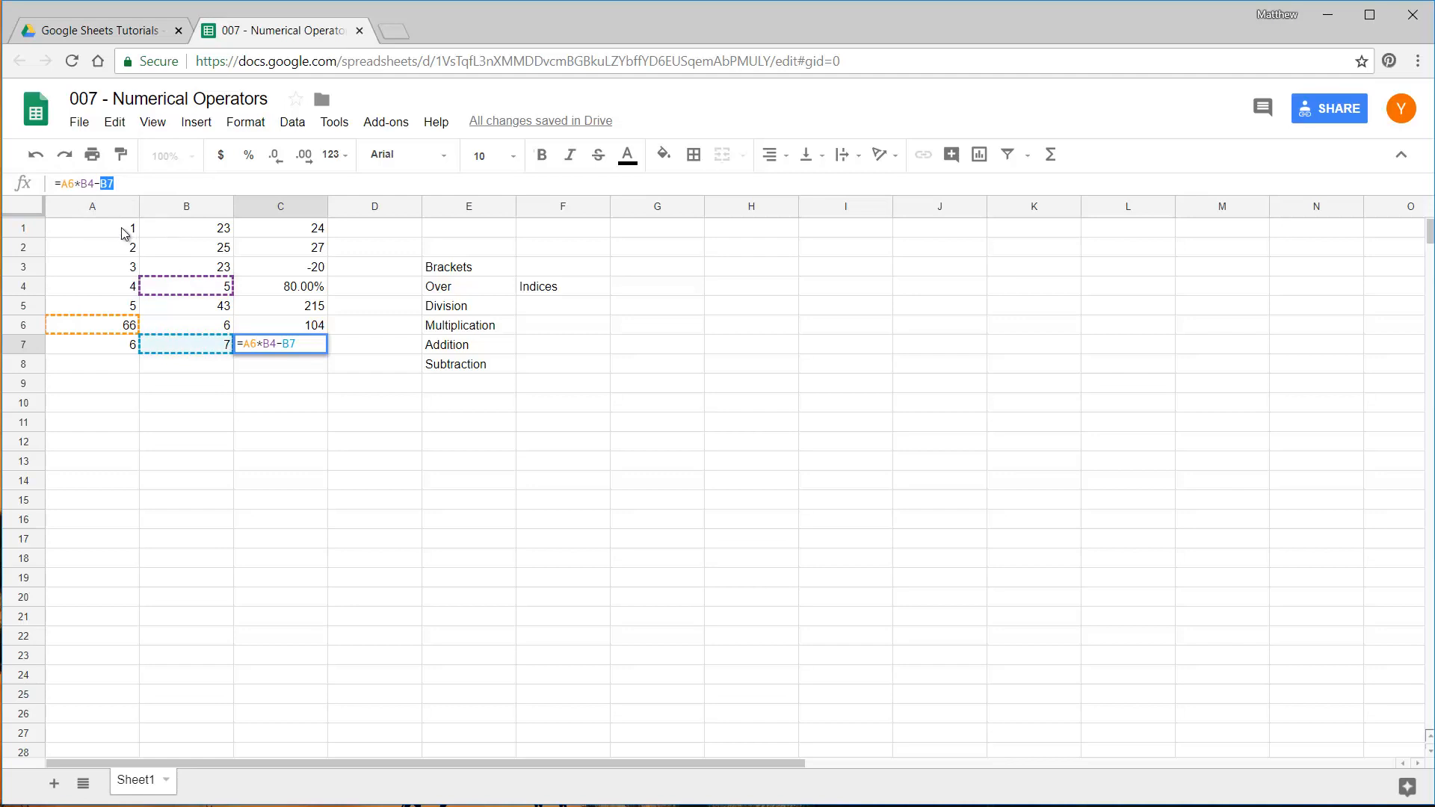
left_click_drag(96, 183, 126, 183)
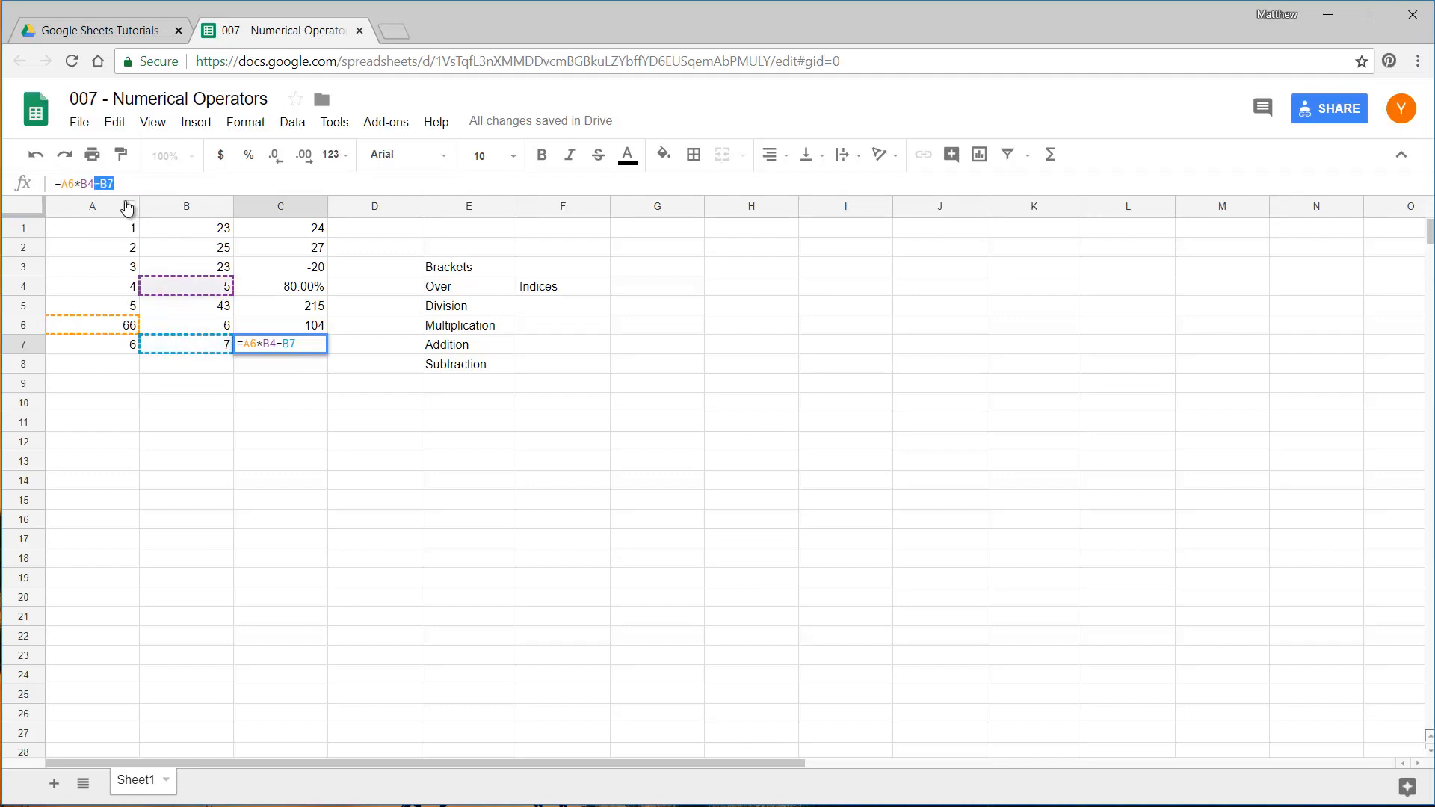
left_click(88, 183)
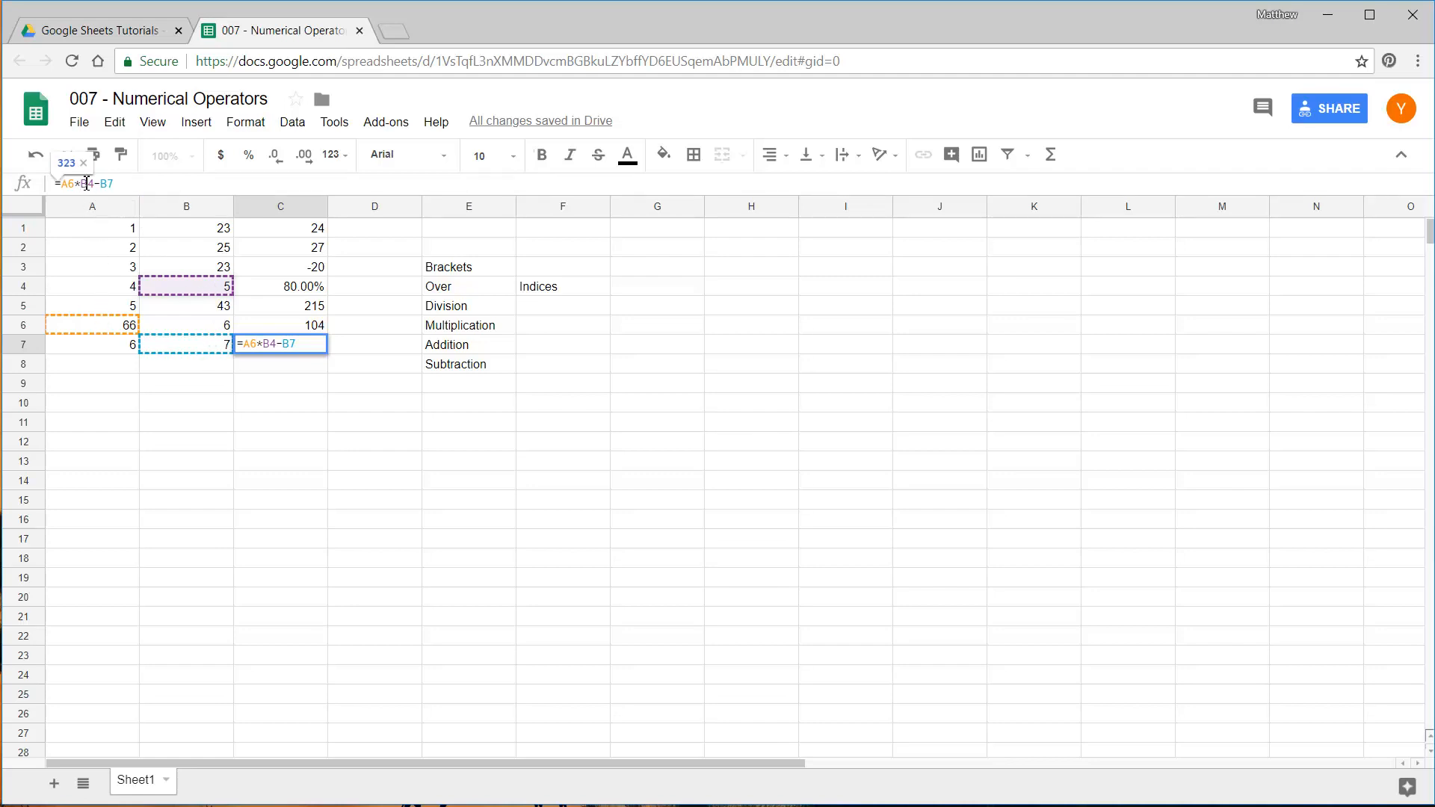
type("(")
left_click(142, 183)
type(")")
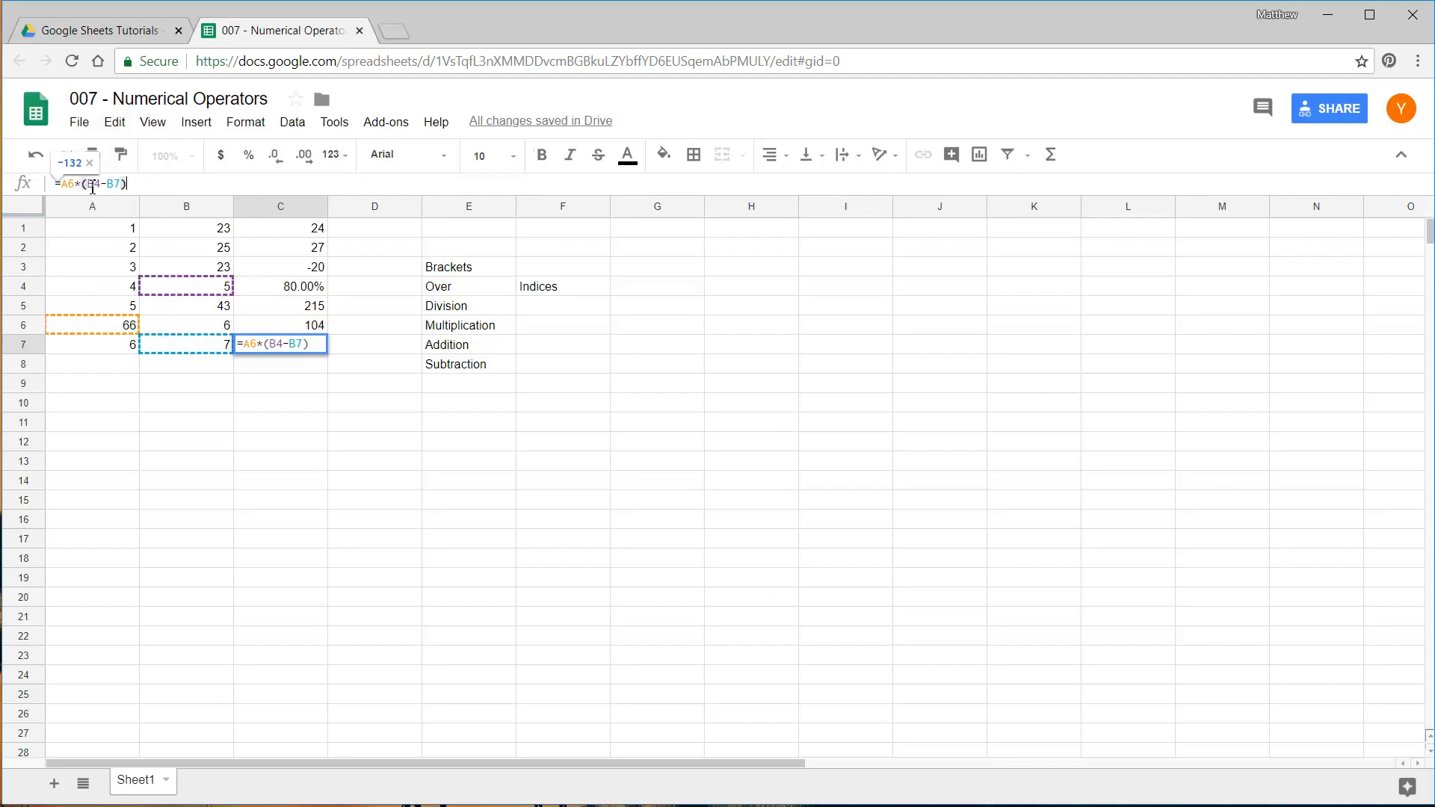
left_click_drag(86, 184, 127, 185)
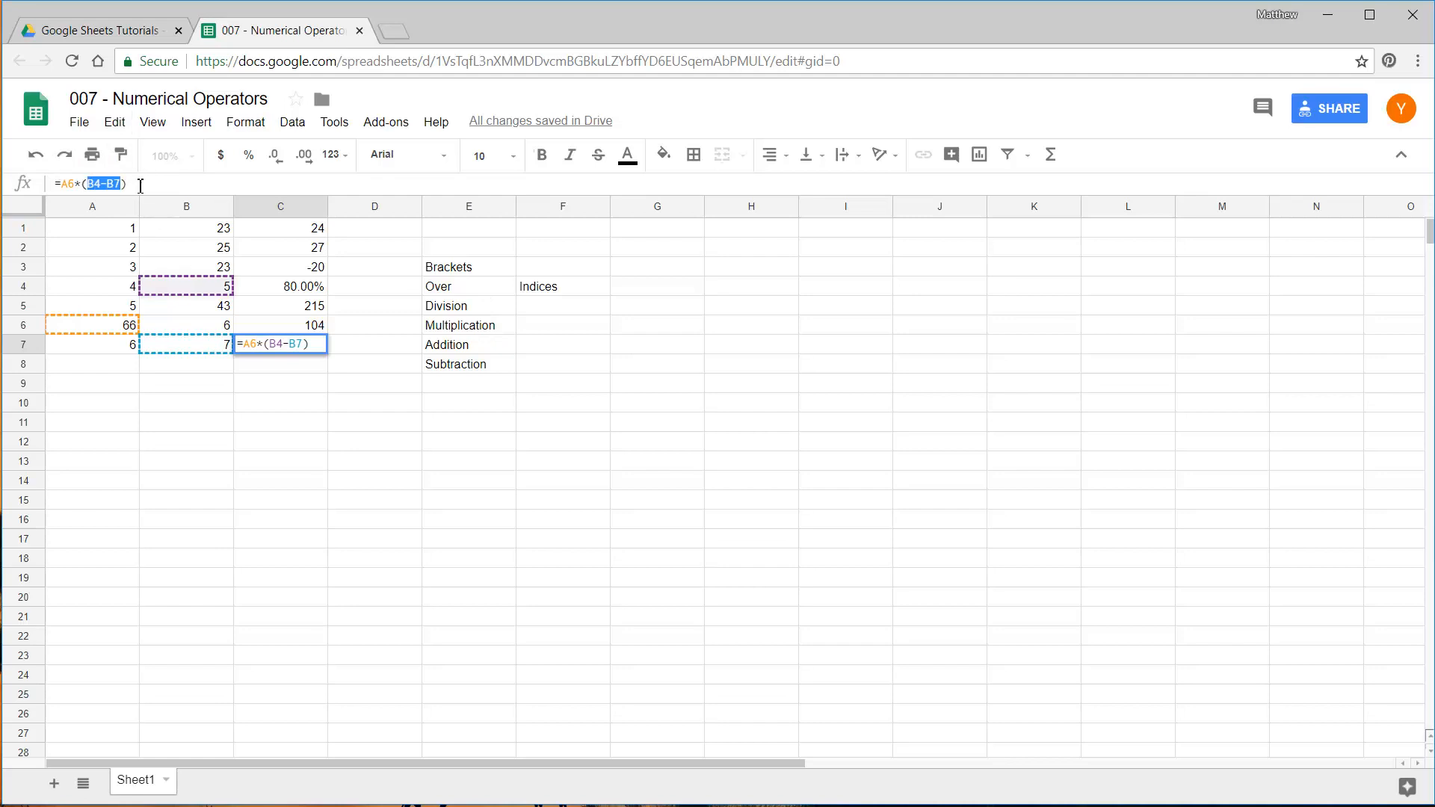
left_click(140, 186)
key("Return")
left_click(310, 348)
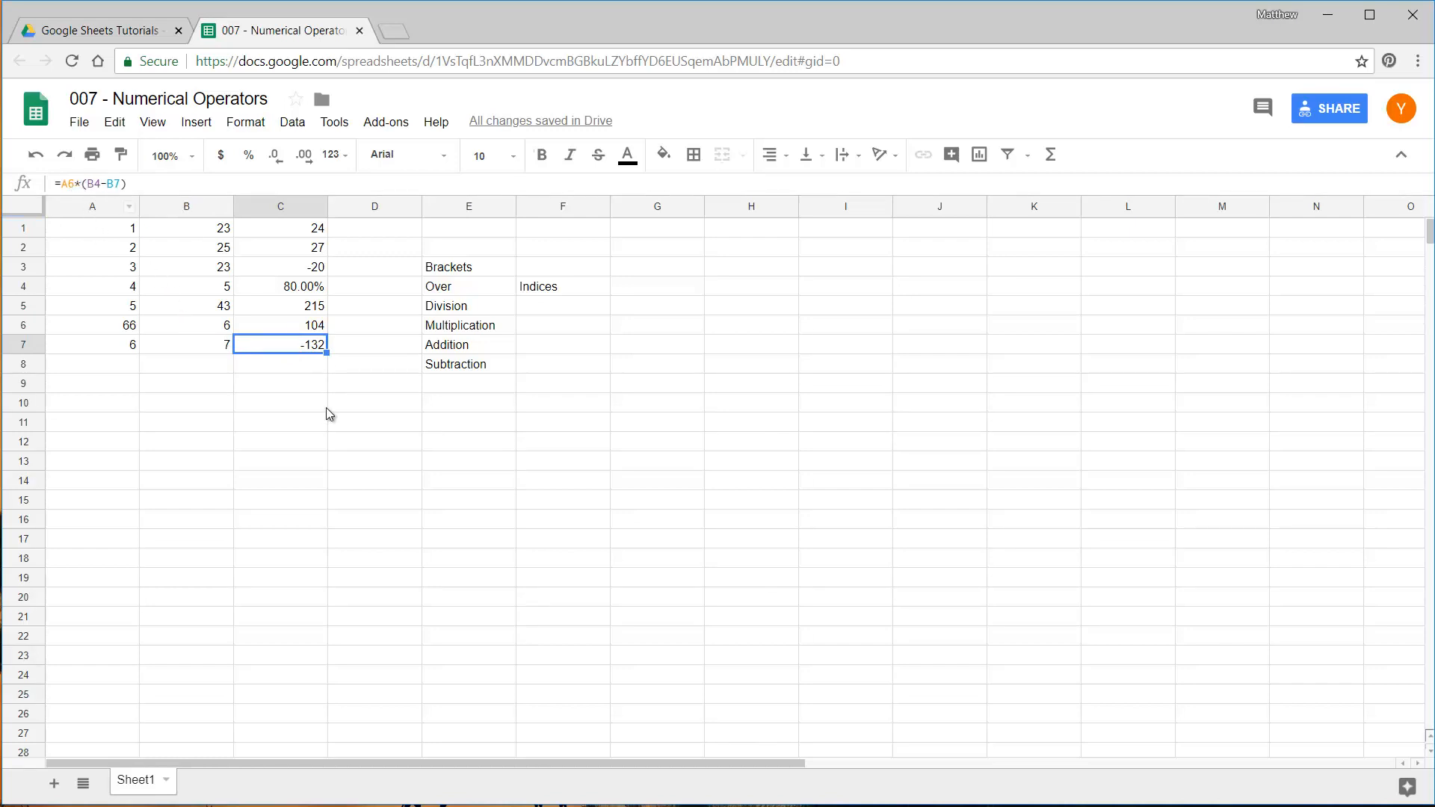
left_click(457, 250)
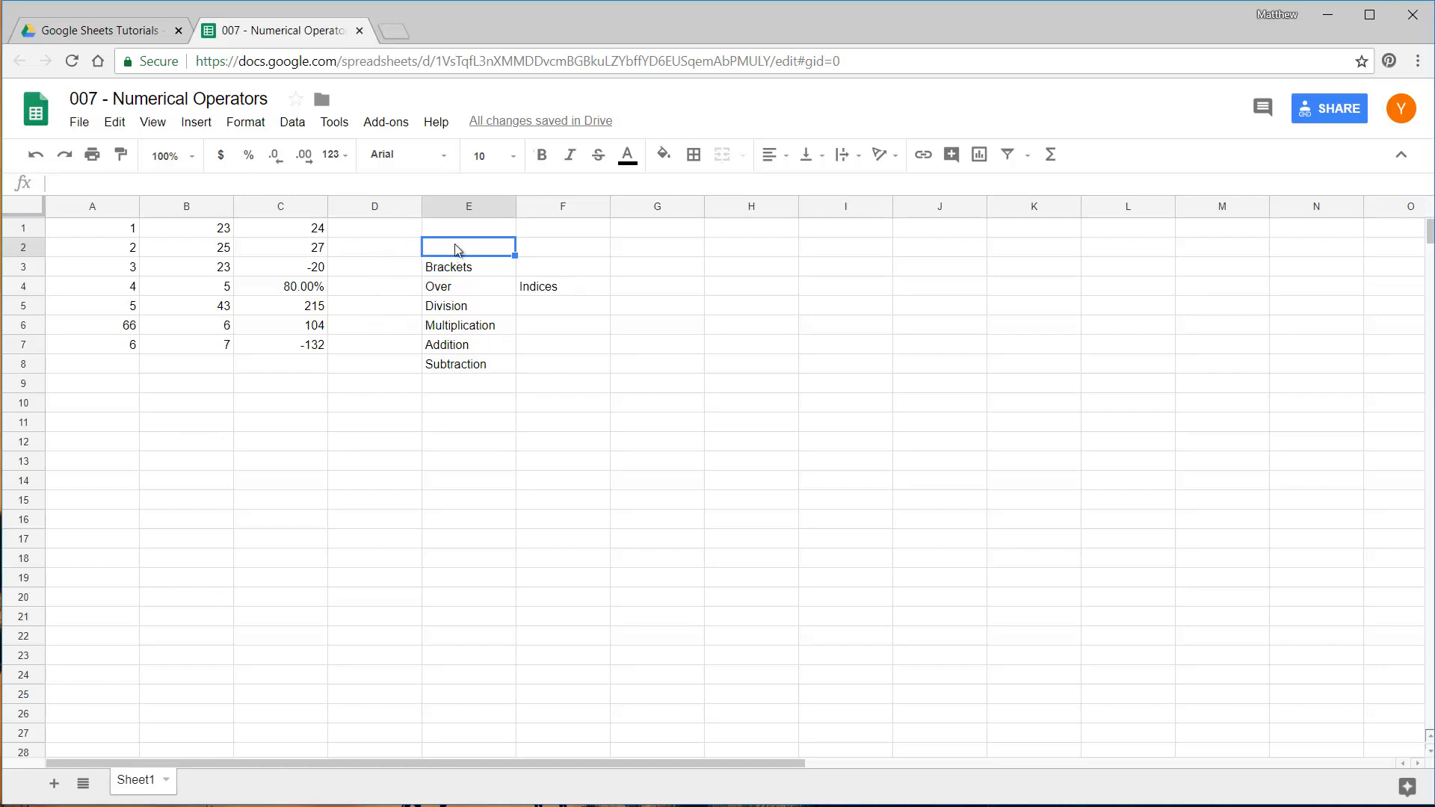
left_click_drag(460, 249, 470, 387)
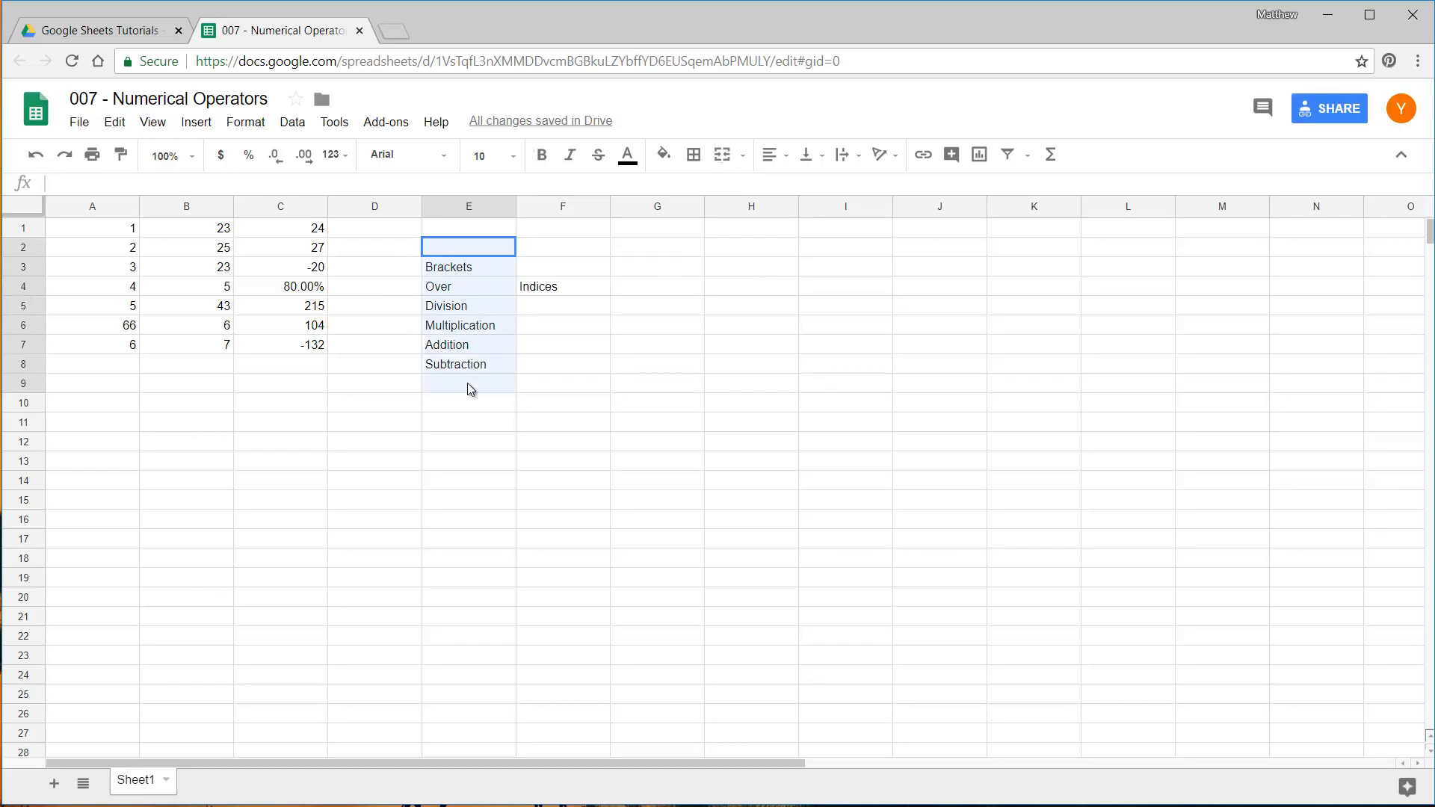
left_click(370, 321)
left_click(370, 268)
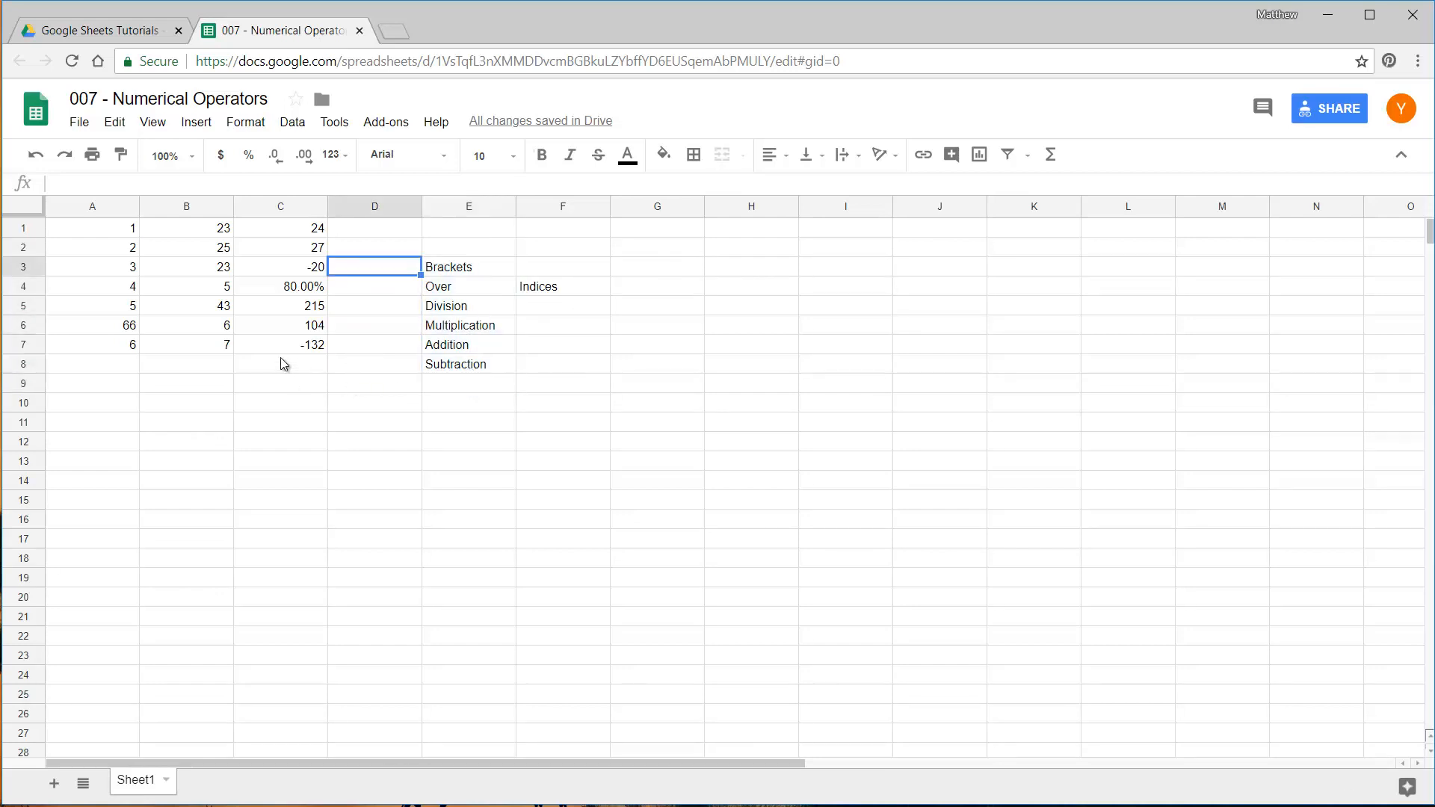